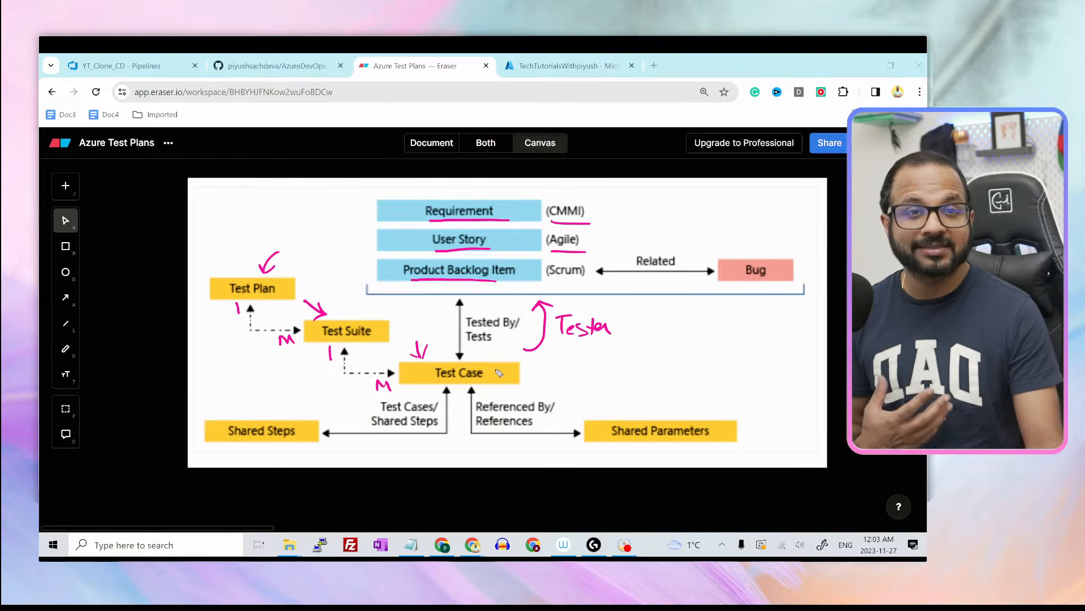
Step: Annotate the diagram with a brace beside the three requirement types and pen marks at Shared Steps and Shared Parameters
drag(366, 213, 384, 266)
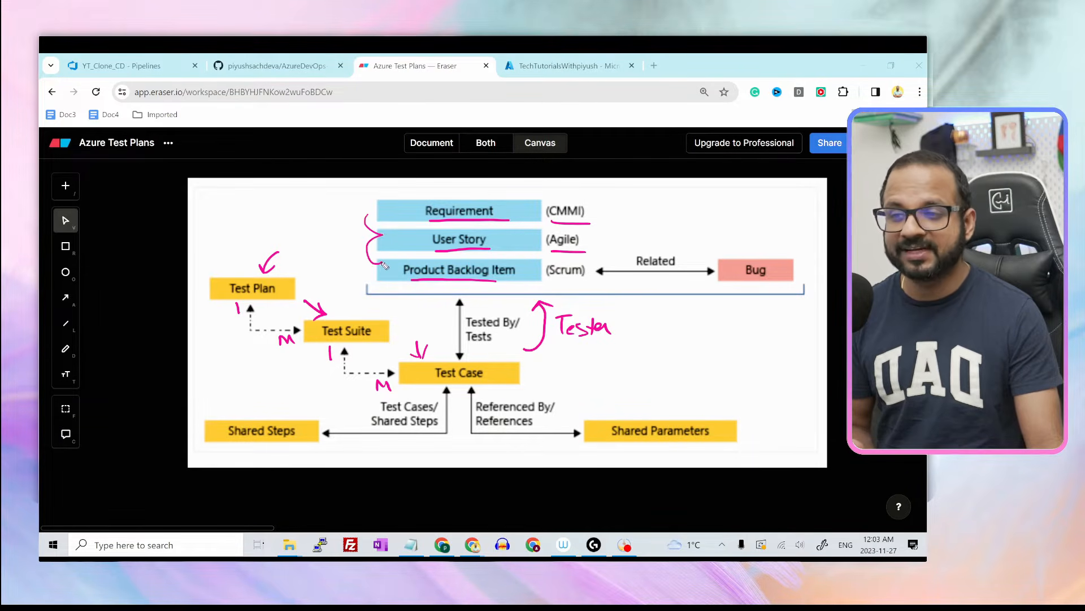
drag(369, 217, 381, 211)
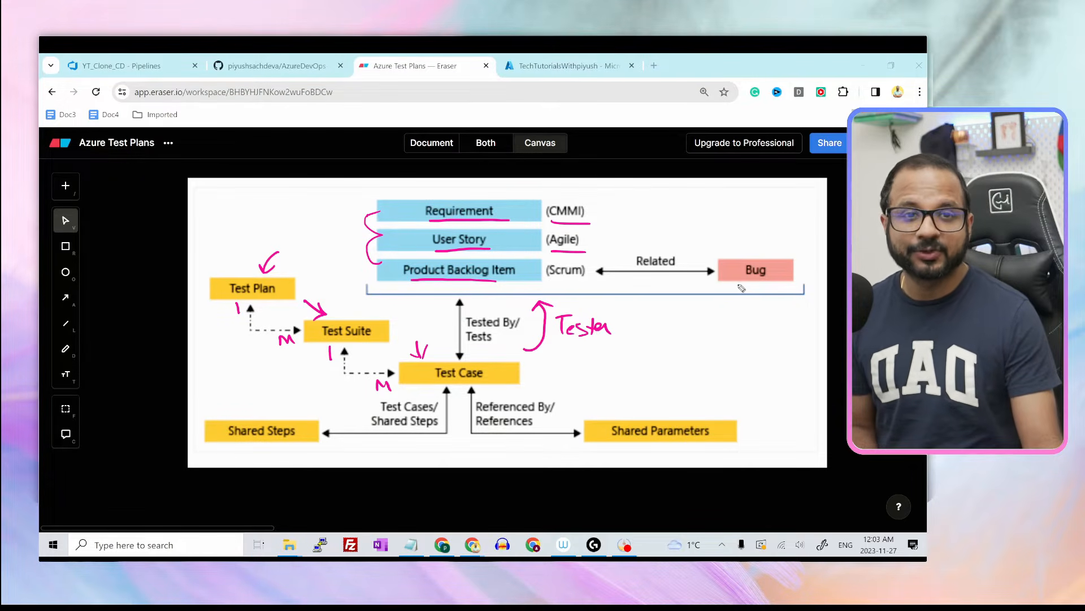
drag(234, 405, 248, 397)
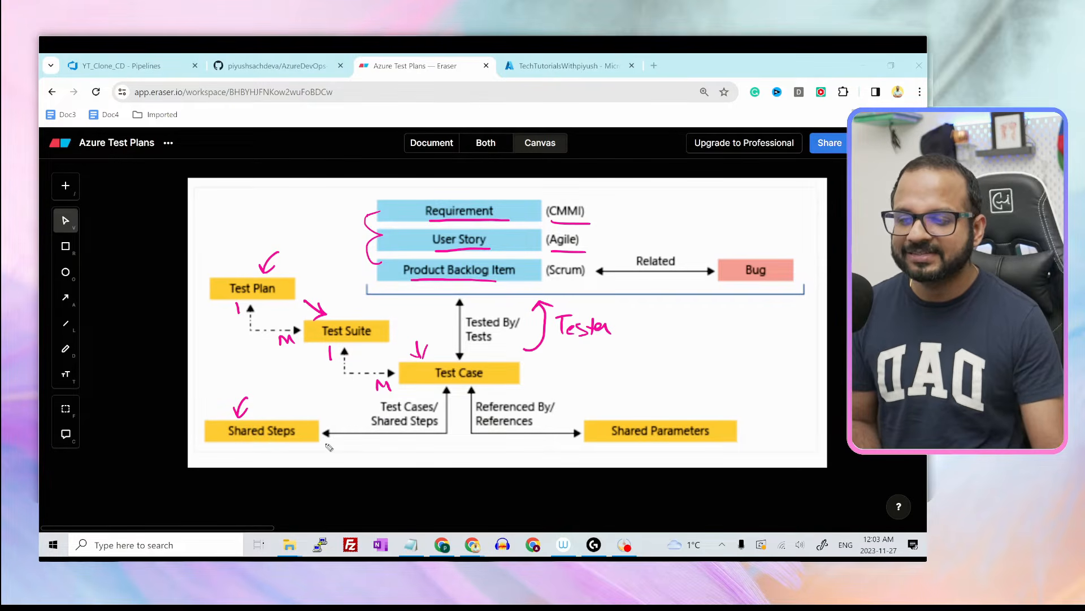
drag(277, 450, 294, 443)
drag(275, 455, 295, 448)
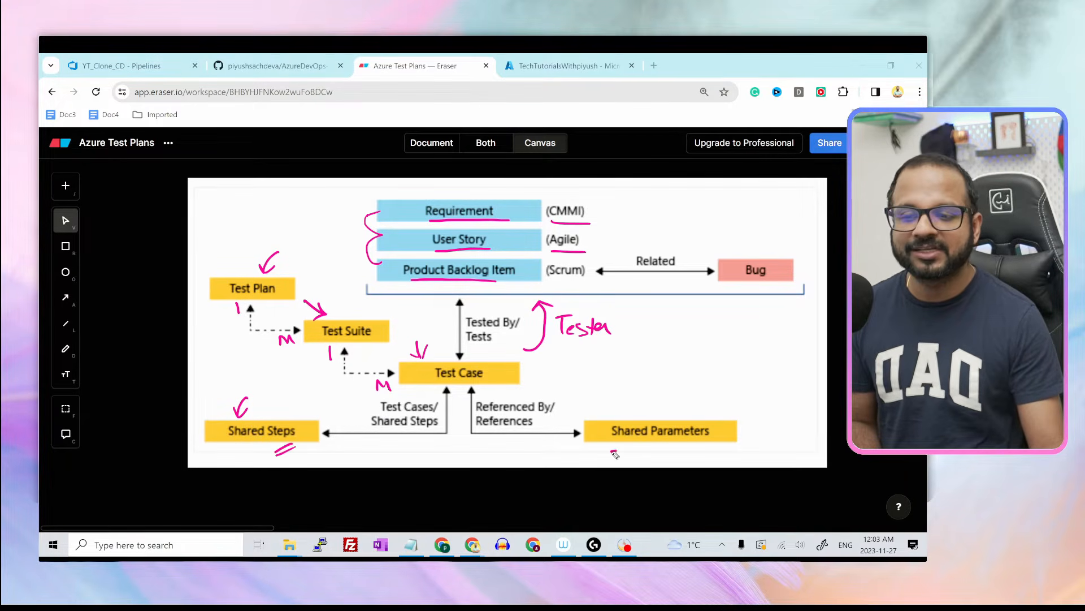
drag(615, 454, 673, 449)
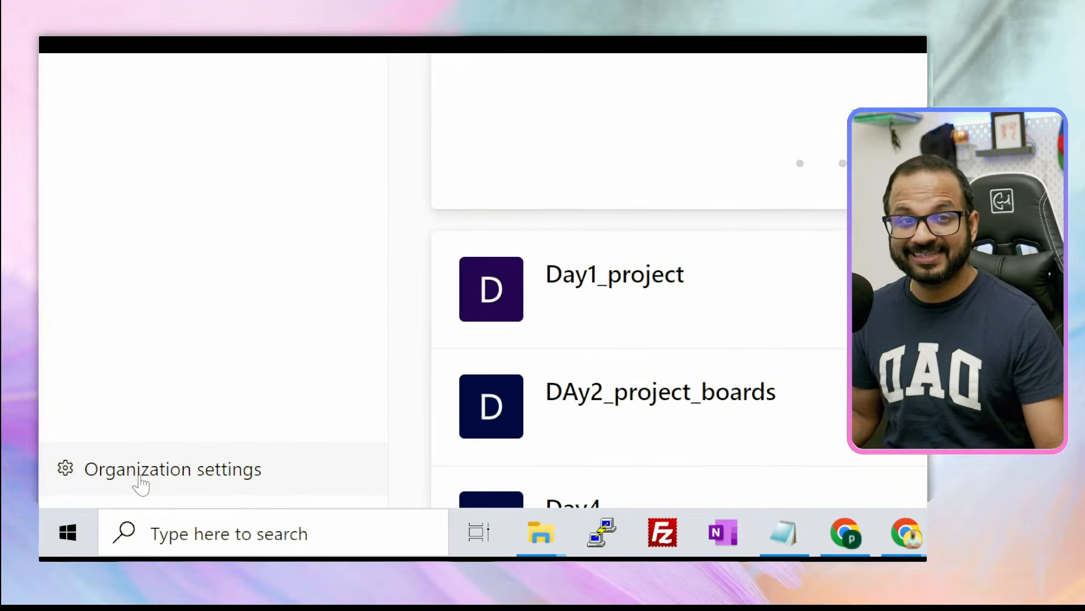
Step: Start the 30-day free trial of Basic + Test Plans from the organization's billing settings
click(140, 482)
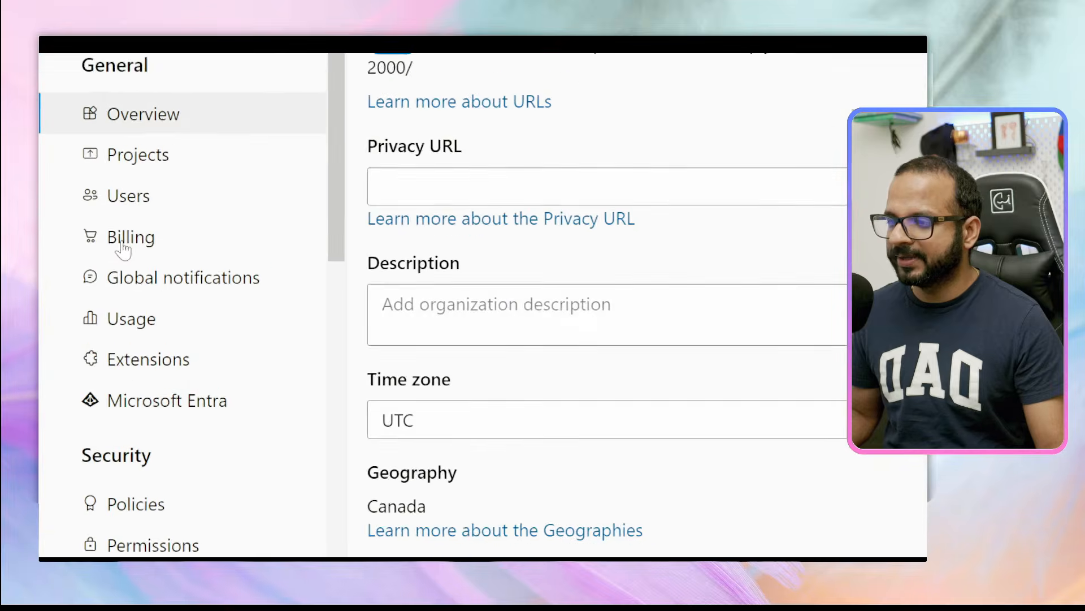
click(126, 230)
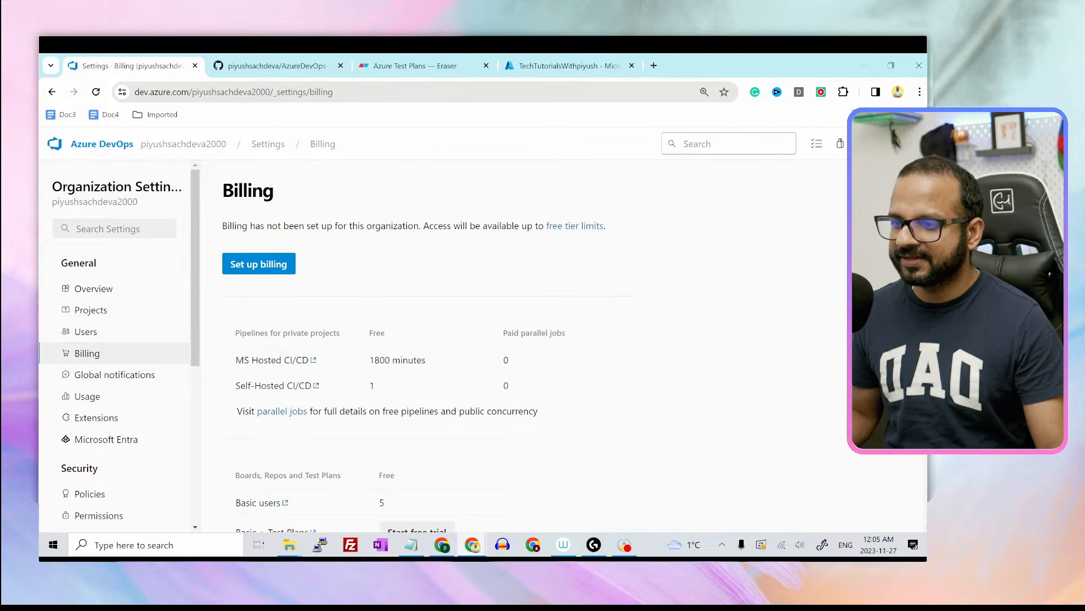
scroll(495, 356, down, 4)
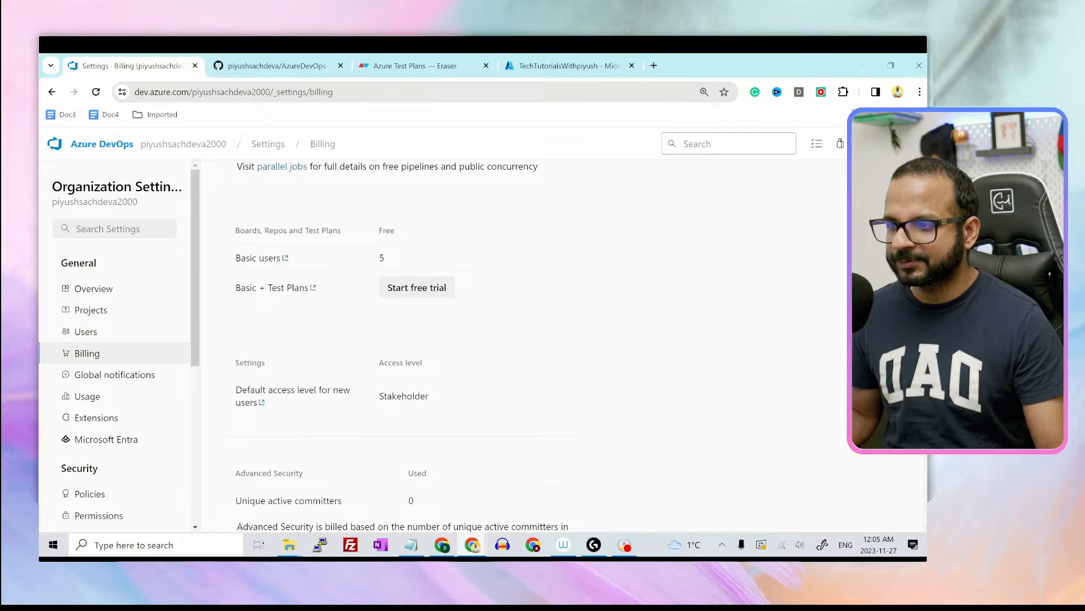
drag(220, 227, 507, 317)
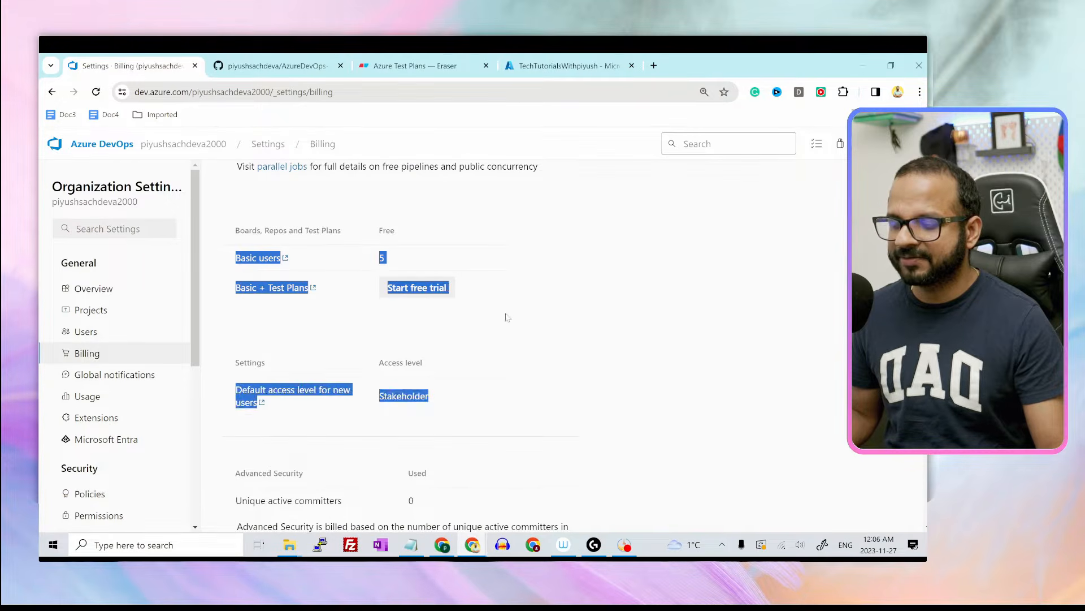
click(461, 318)
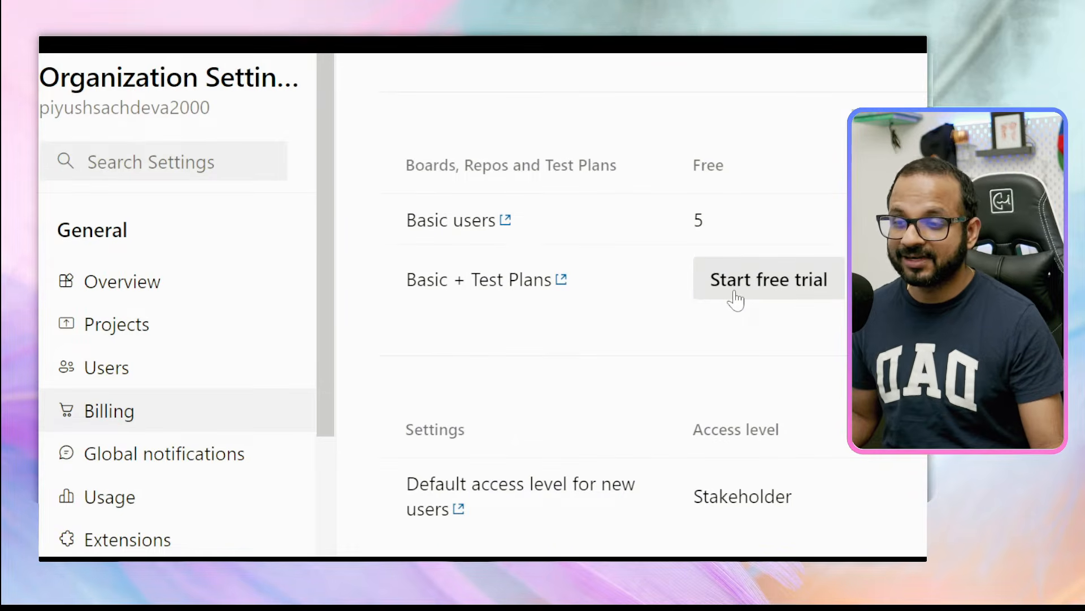
click(735, 299)
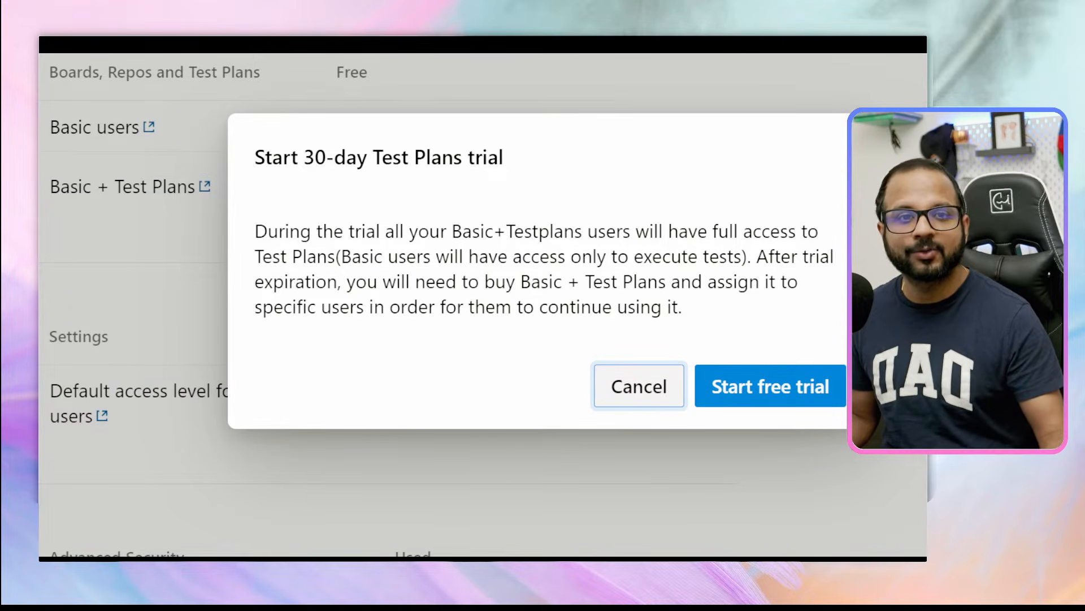
click(757, 388)
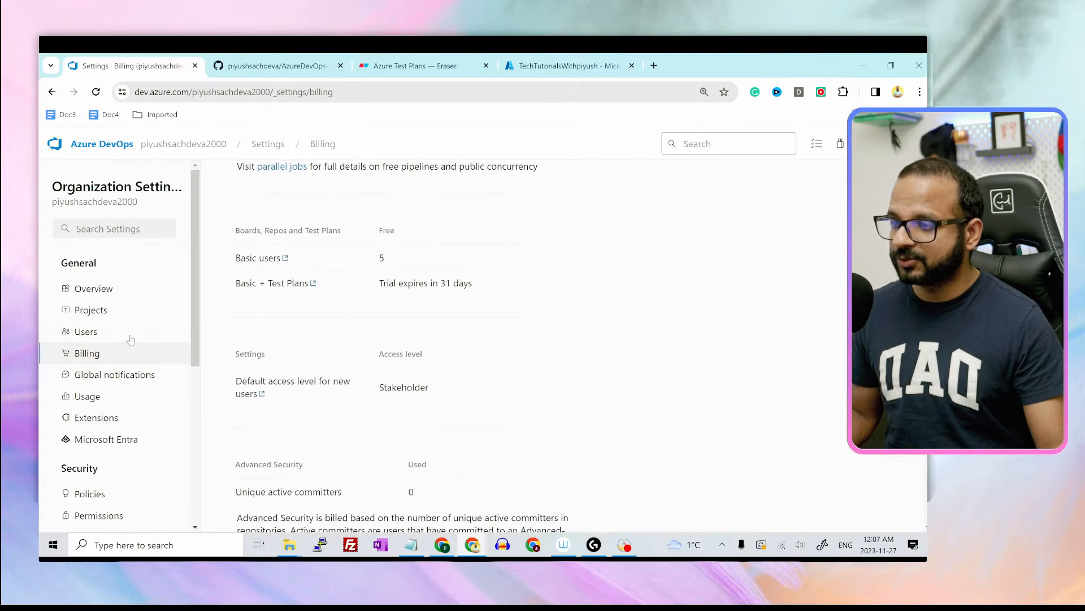
Step: Select the listed user in the organization's user settings and open that account for managing
click(98, 332)
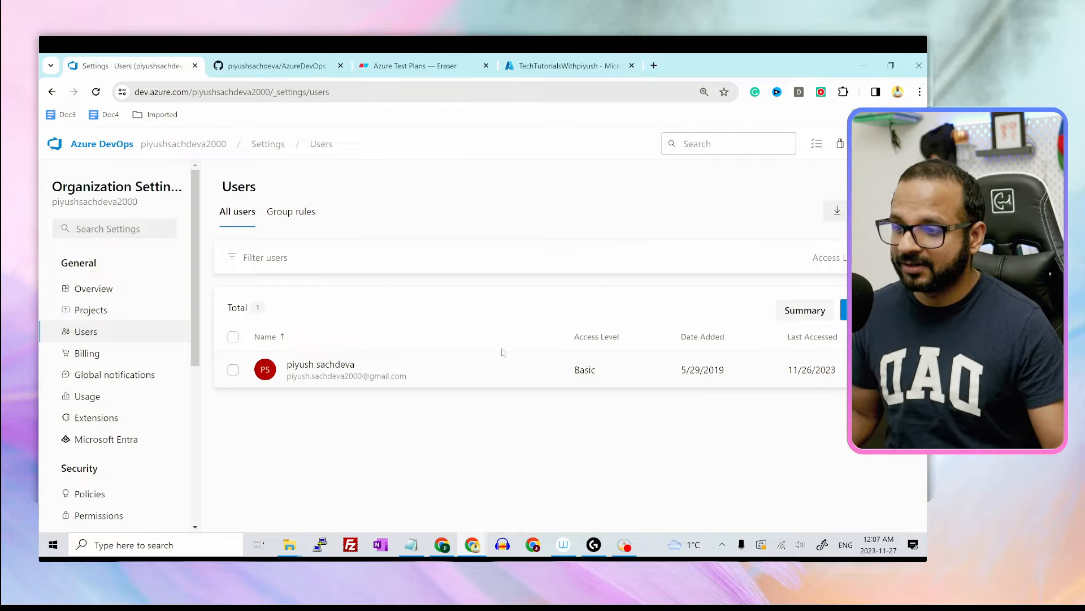
click(232, 370)
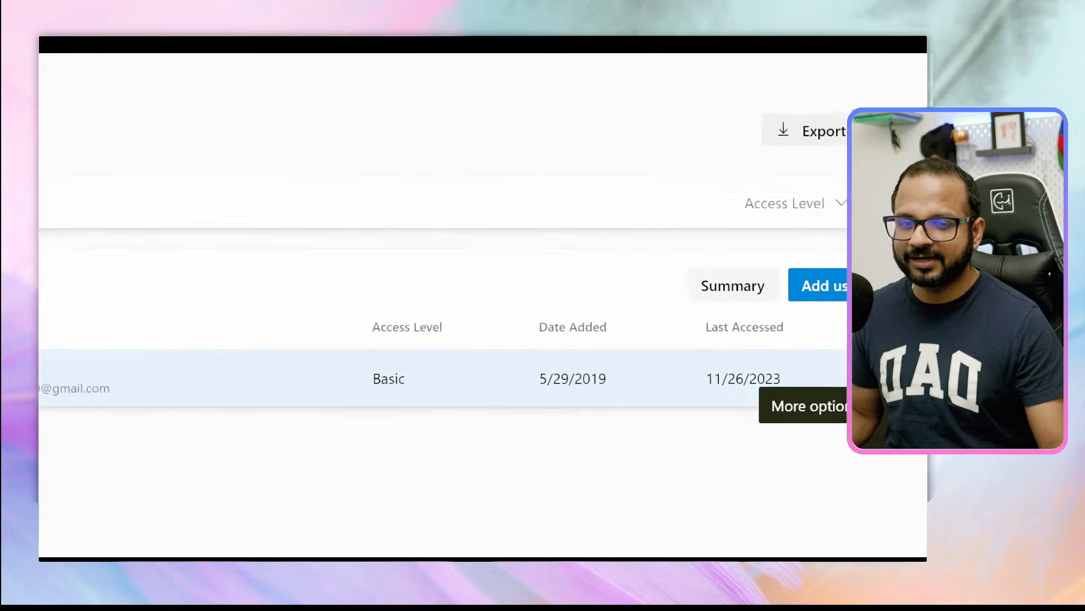
scroll(453, 282, down, 1)
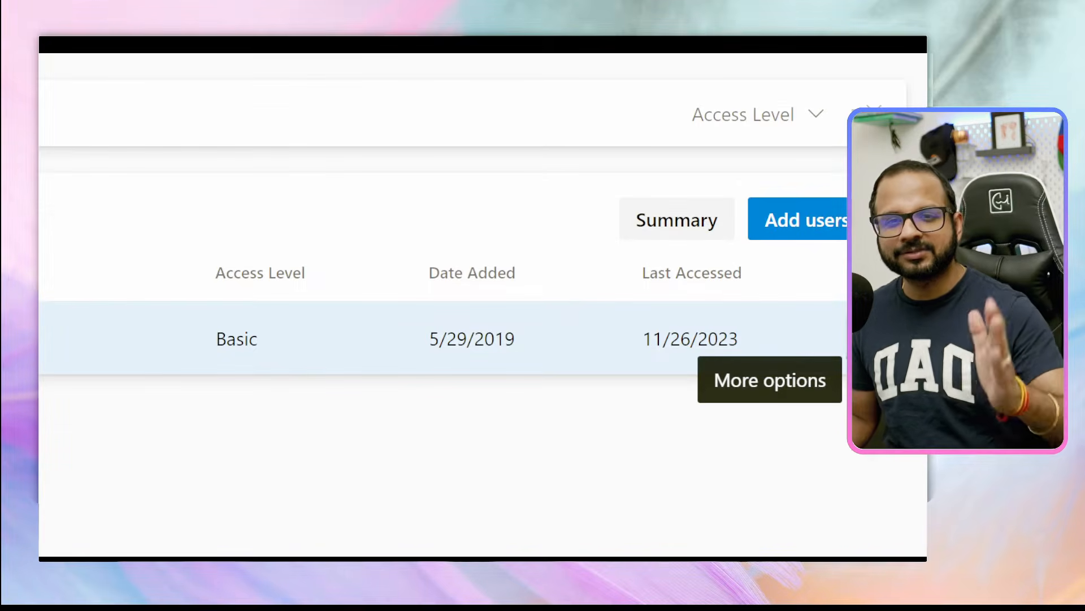
click(846, 352)
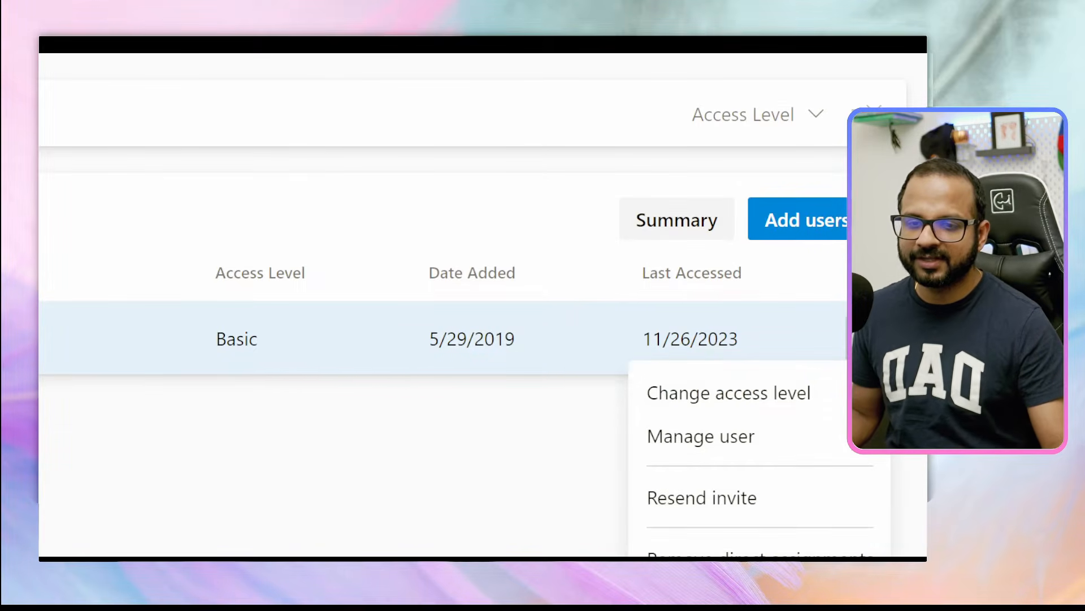
scroll(710, 426, down, 1)
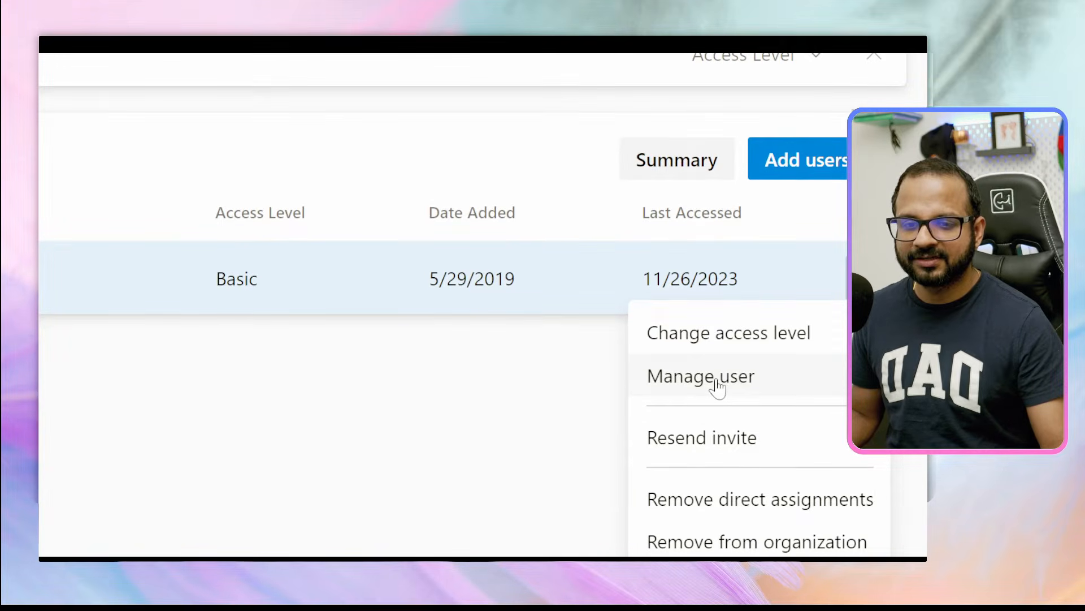
click(717, 388)
scroll(529, 144, up, 2)
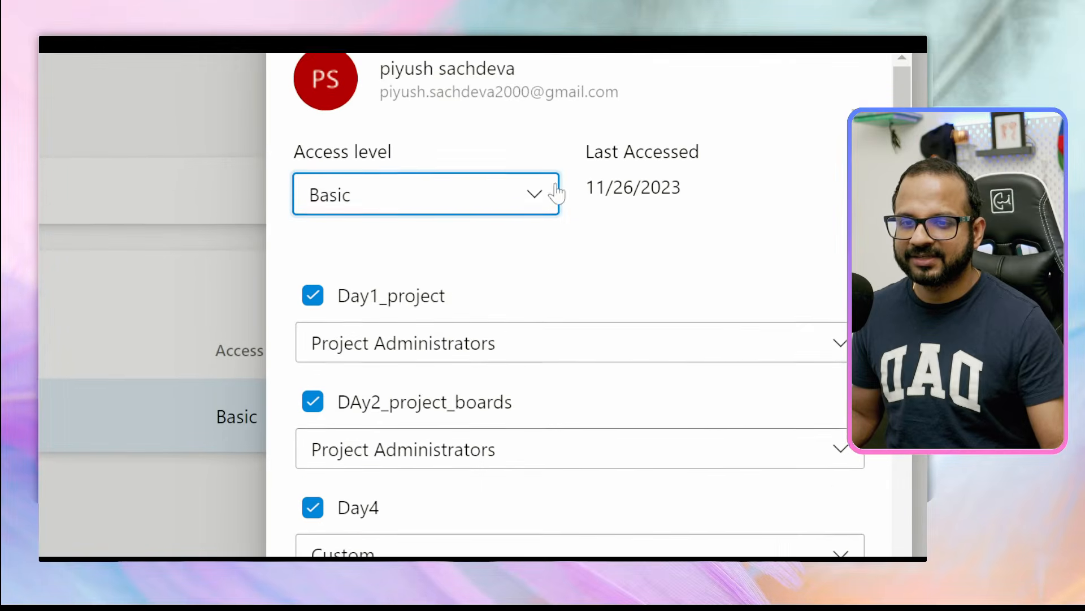
Step: Set the user's access level to Basic + Test Plans, check the assigned projects and save the change
click(537, 224)
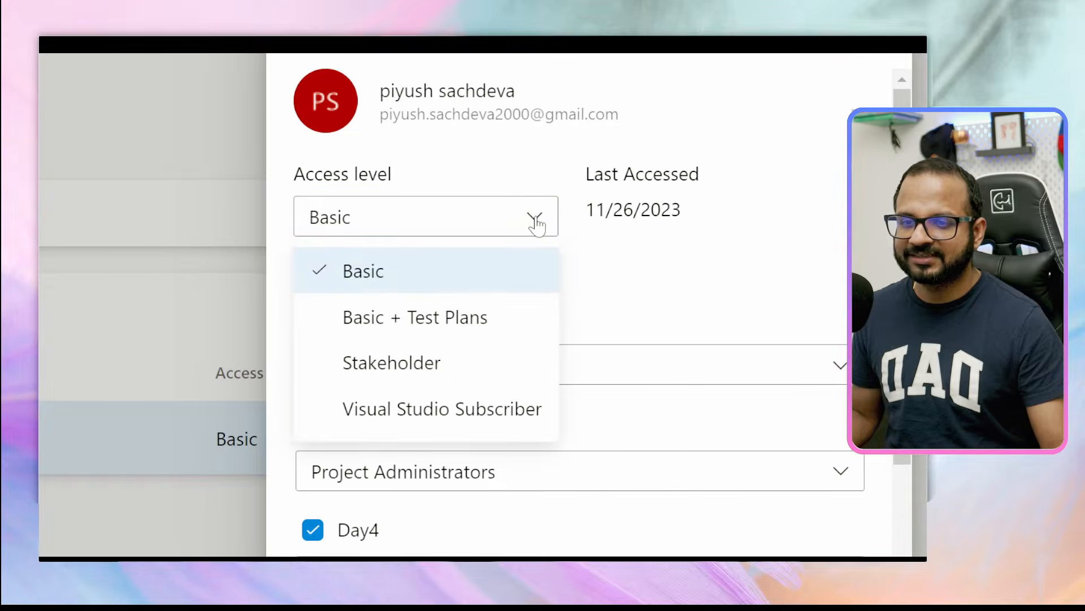
click(472, 324)
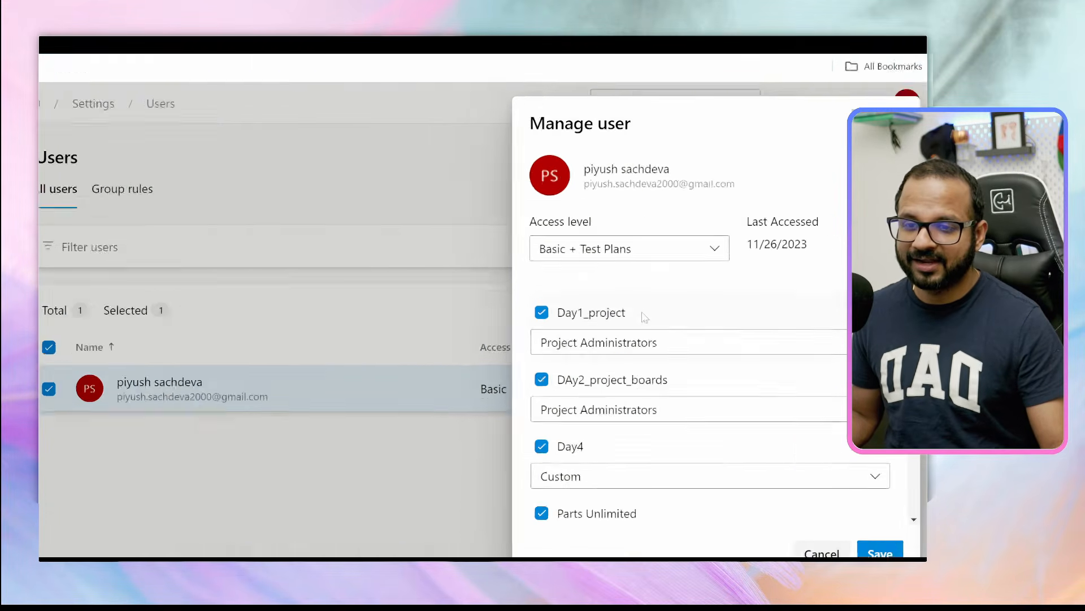
scroll(455, 448, down, 1)
scroll(695, 376, down, 1)
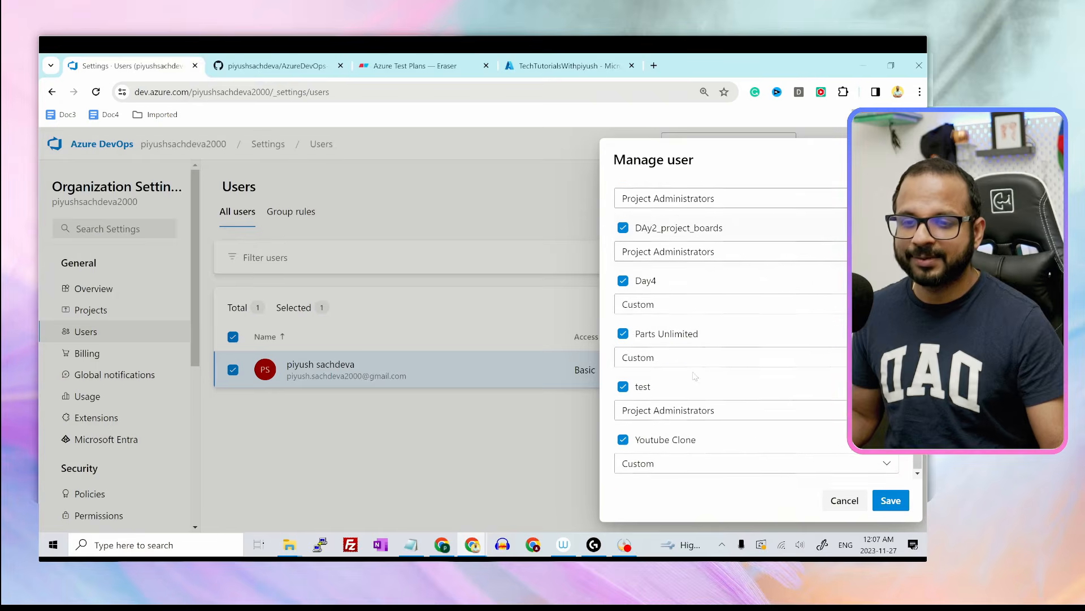
scroll(692, 362, up, 3)
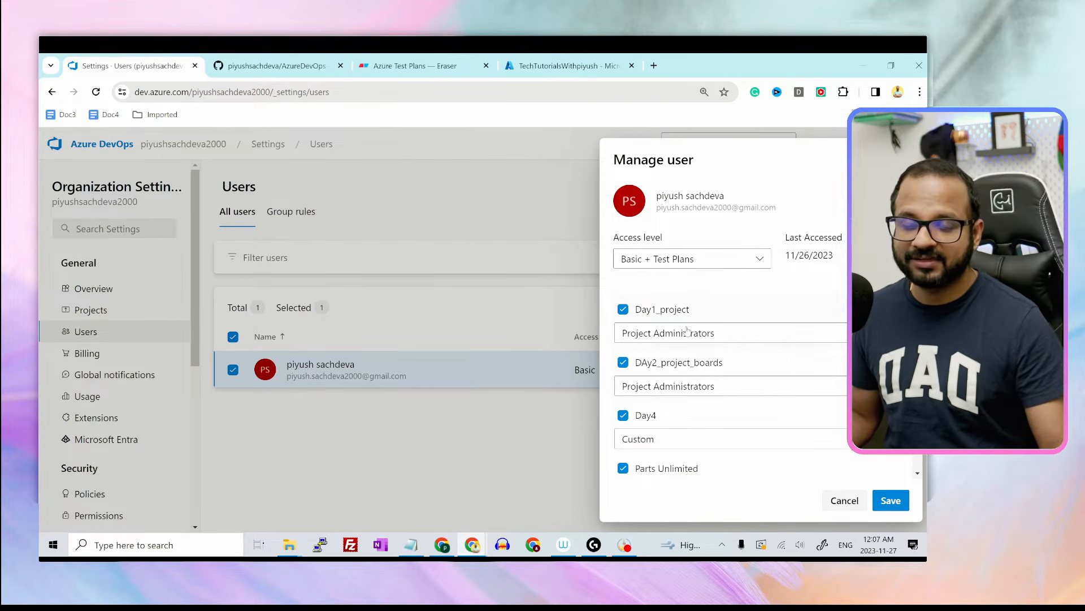
scroll(686, 329, down, 2)
scroll(687, 325, up, 2)
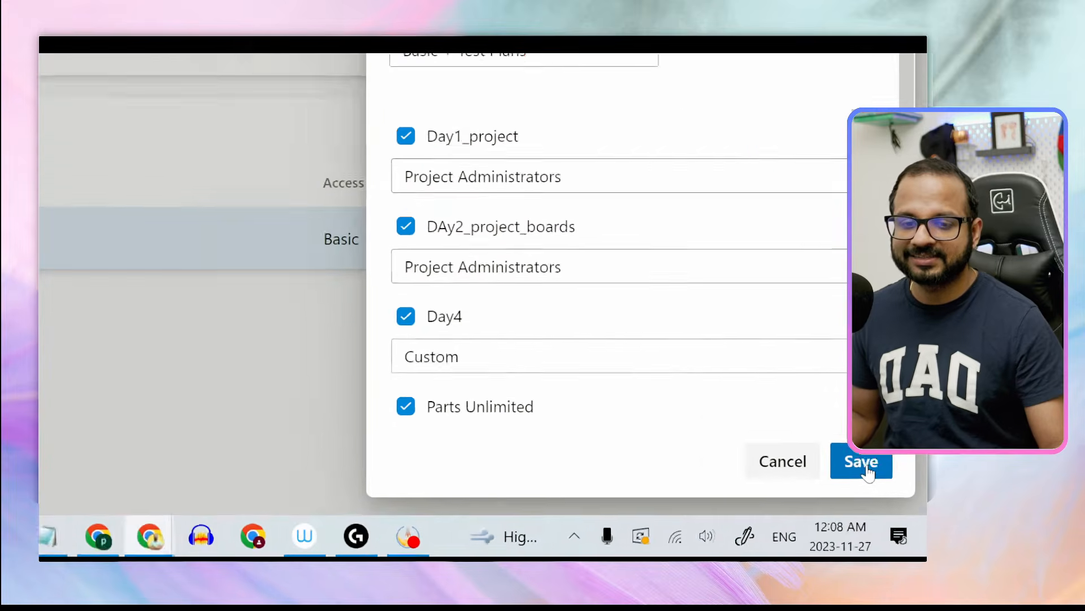
click(865, 468)
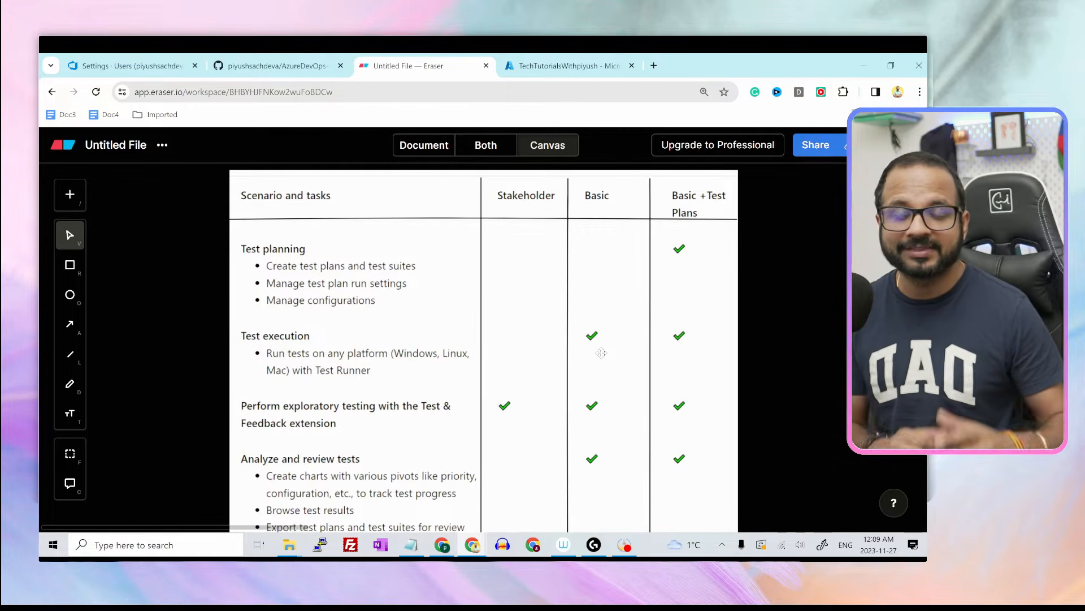
Step: Review the Eraser table comparing the testing tasks allowed for Stakeholder, Basic and Basic + Test Plans access
scroll(602, 353, down, 1)
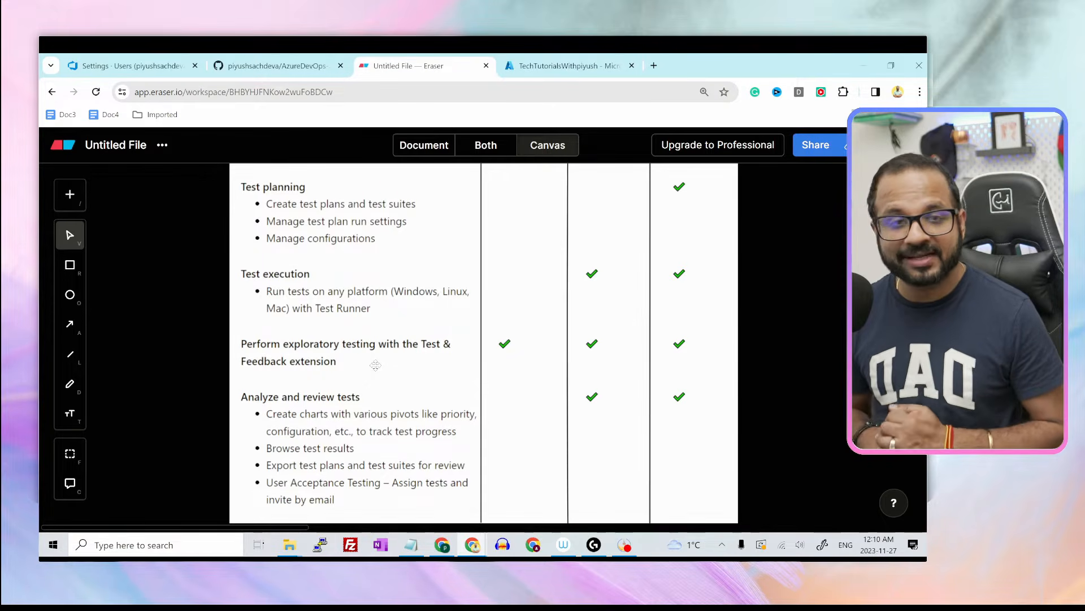
scroll(376, 352, up, 1)
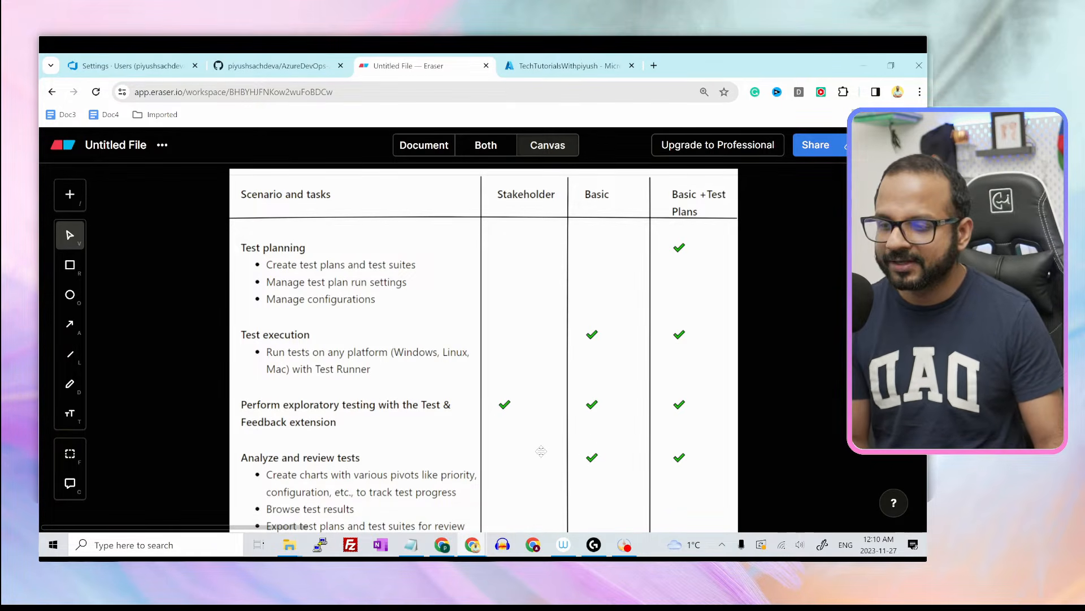
scroll(541, 450, down, 1)
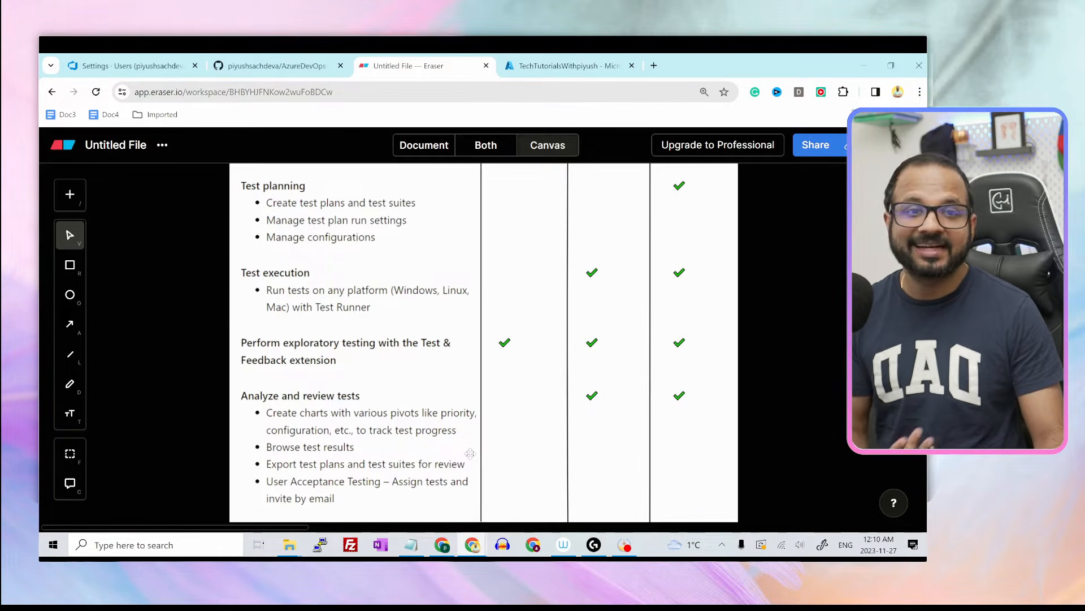
scroll(470, 453, up, 1)
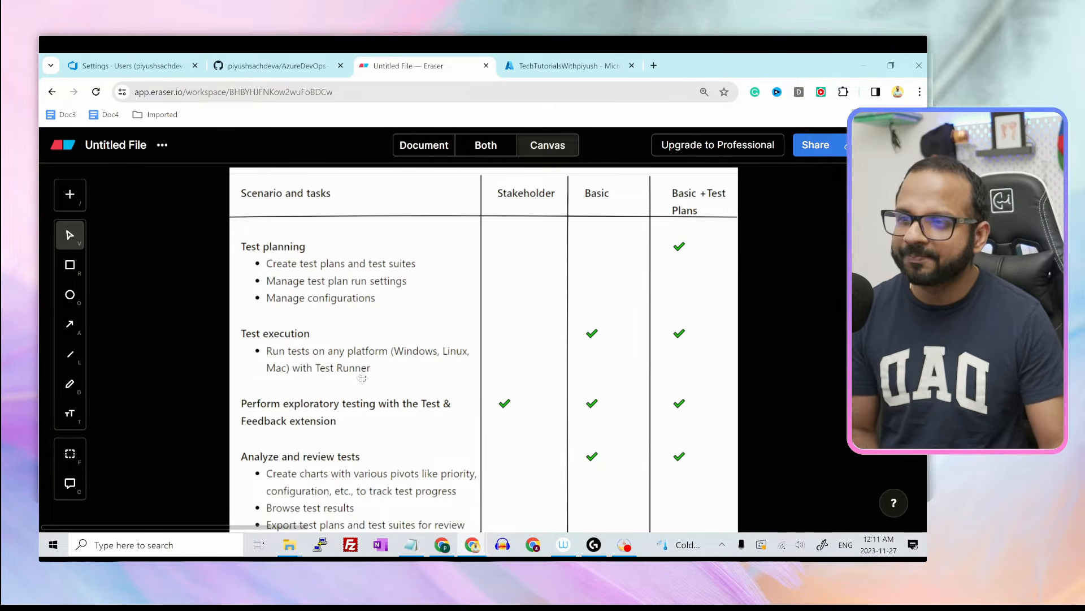
Step: Switch back to Azure DevOps and open a new test plan form in the Youtube Clone project
click(530, 66)
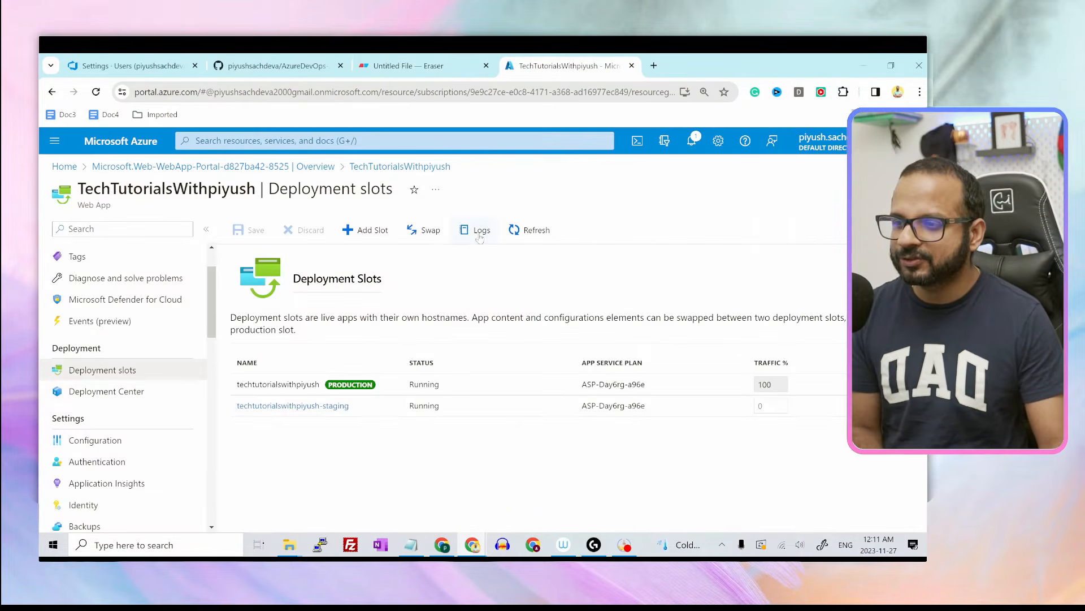
click(162, 59)
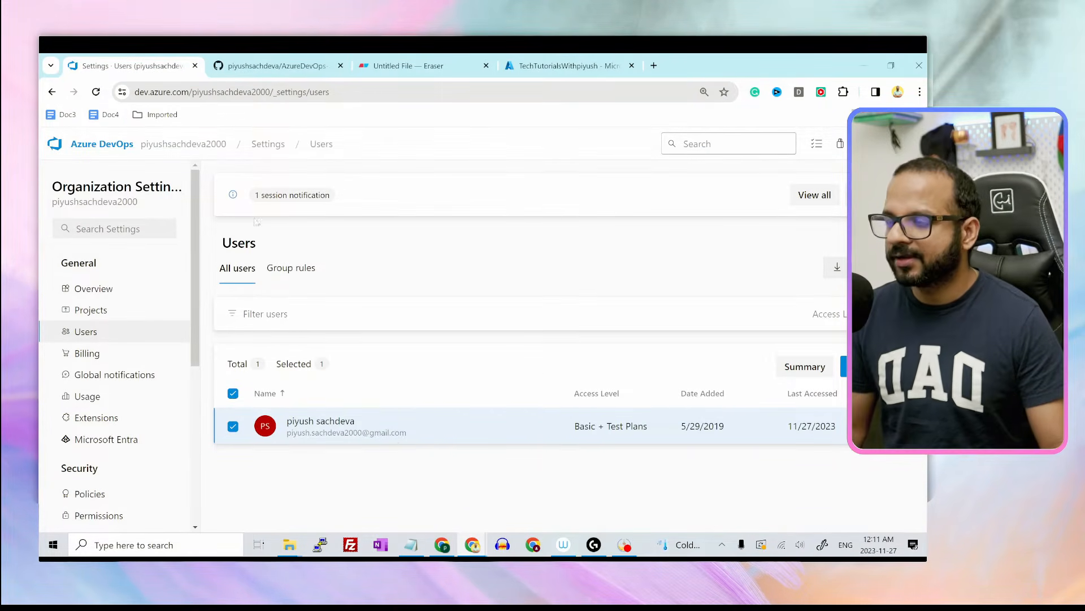
click(110, 148)
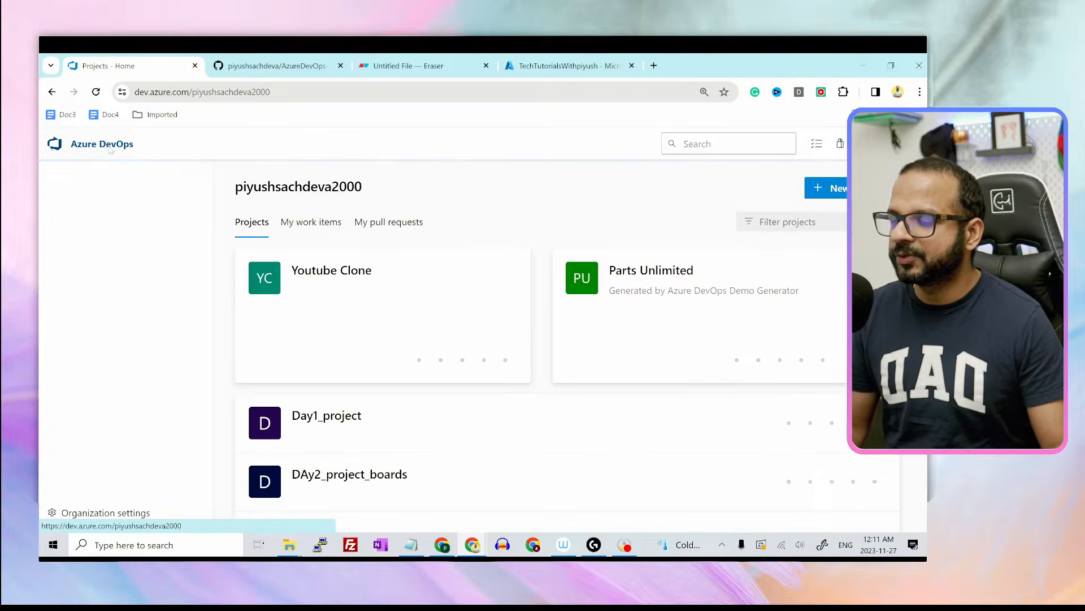
click(328, 277)
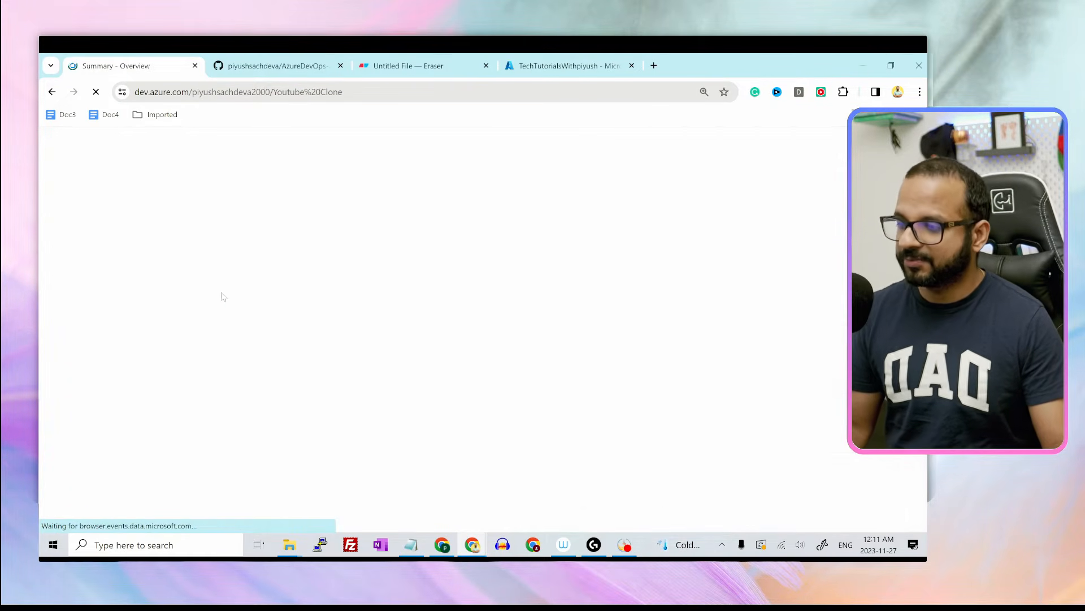
mouse_move(83, 427)
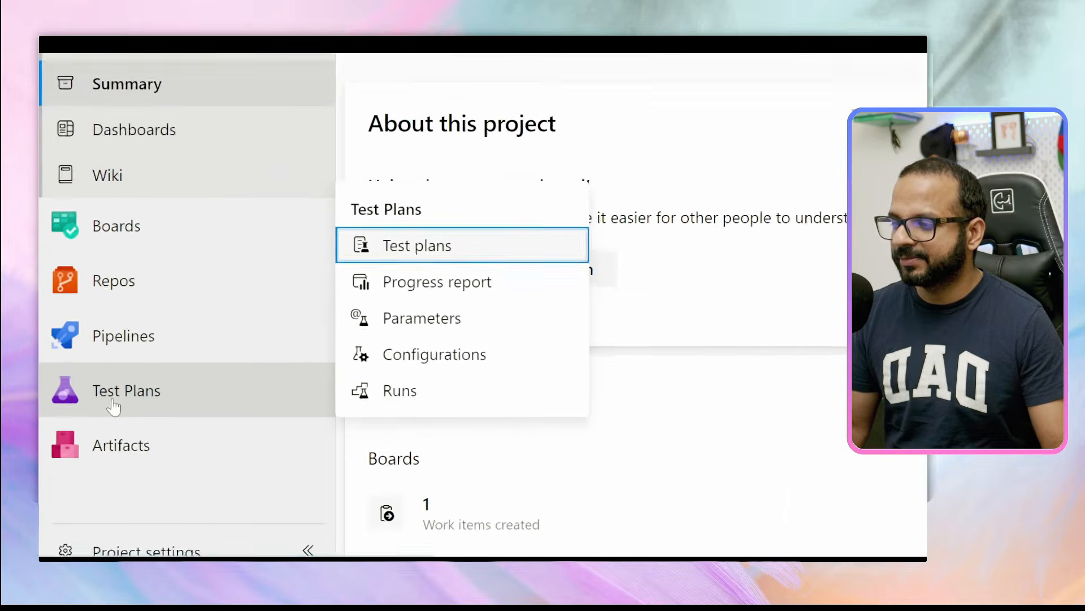
click(120, 396)
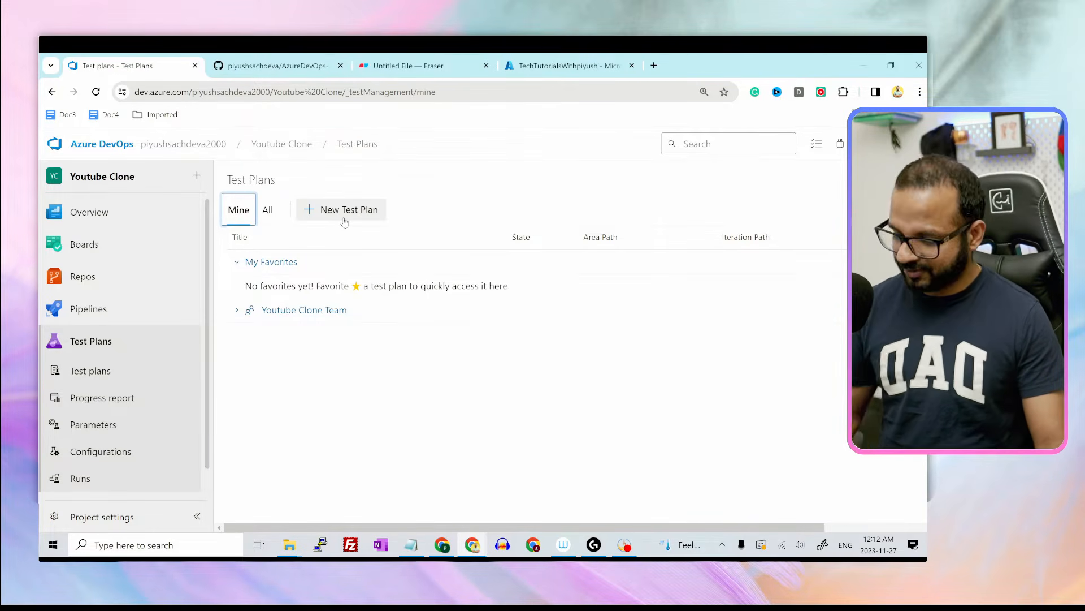
click(469, 229)
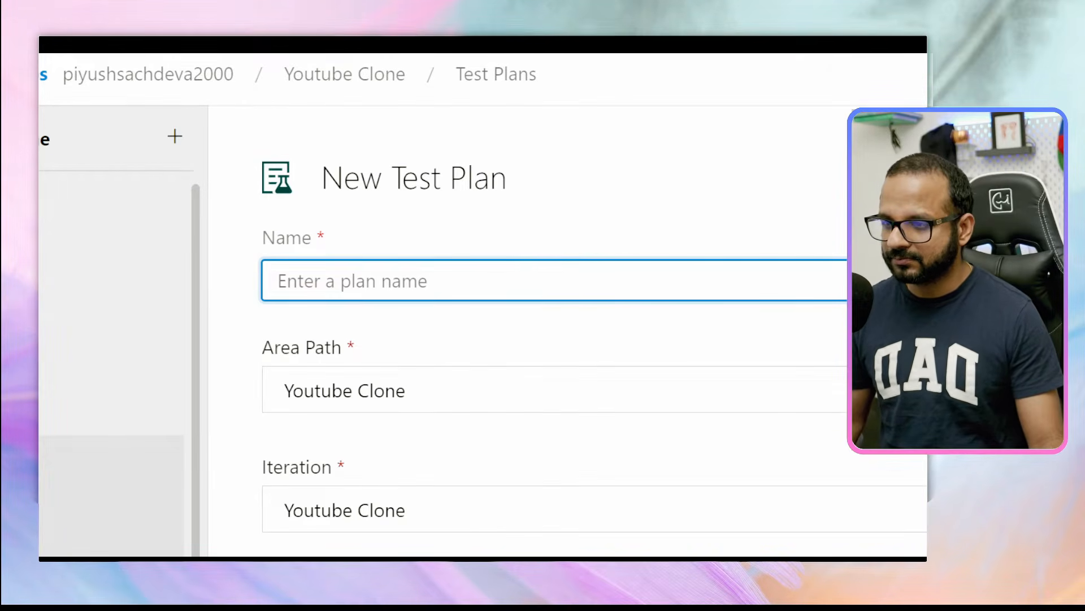
Step: Create the test plan named Day_Demo_Plan and start a new requirement based suite under it
text(Day_Demo_Plan)
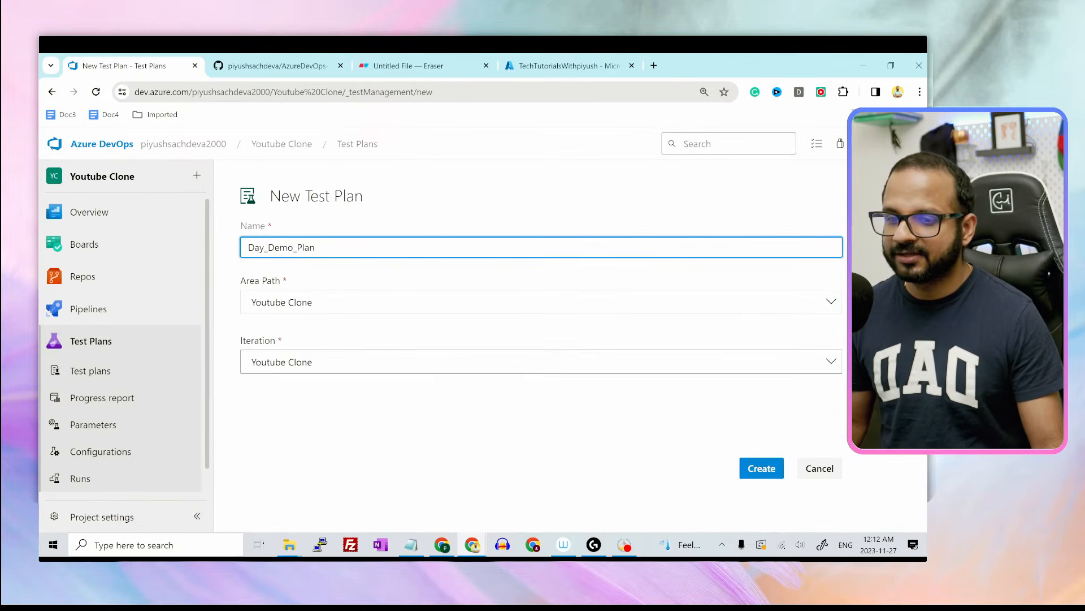
click(757, 469)
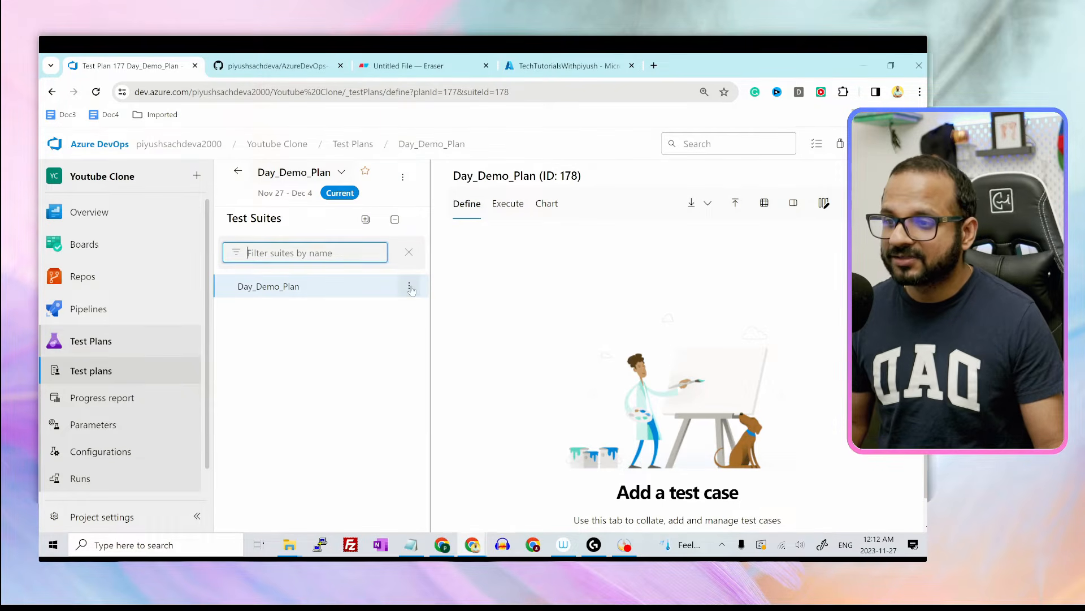
click(410, 287)
mouse_move(373, 319)
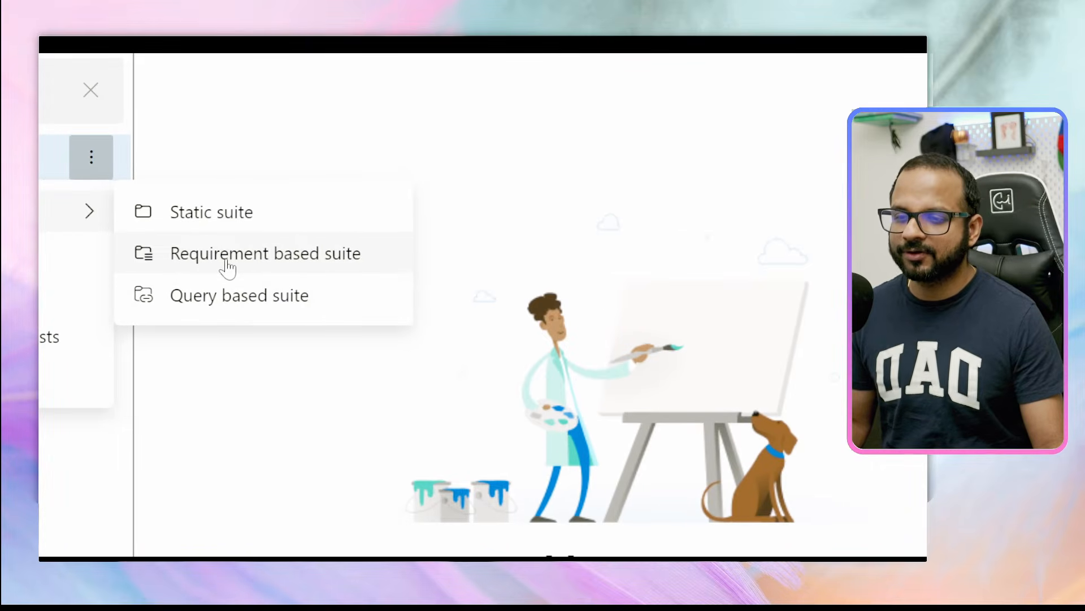
click(228, 266)
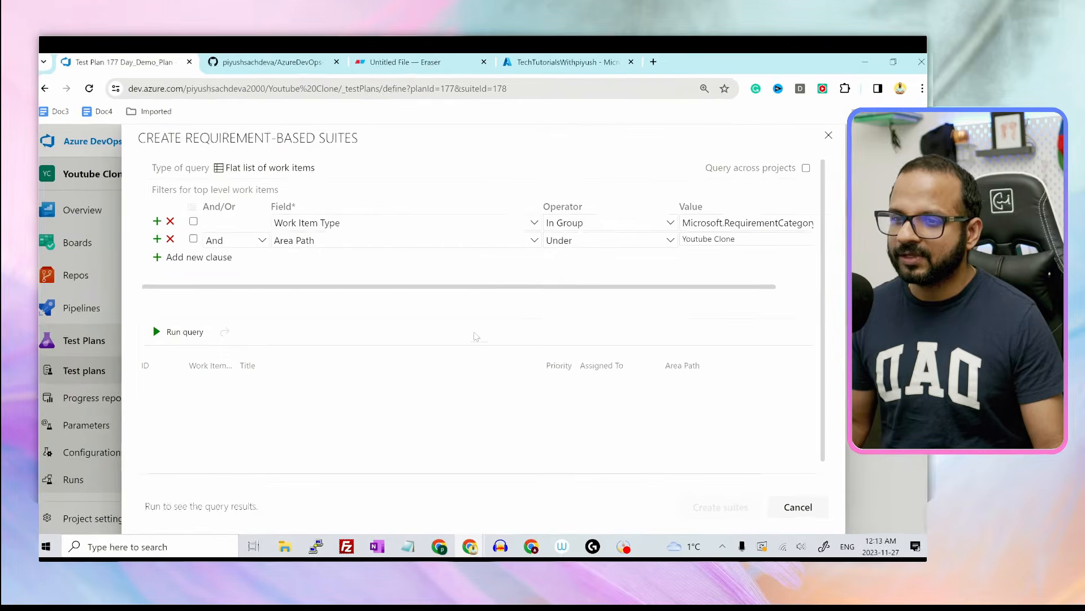
Step: Review the default filters for the requirement-based suite and run the query on Microsoft.RequirementCategory items under Youtube Clone
drag(513, 291, 589, 292)
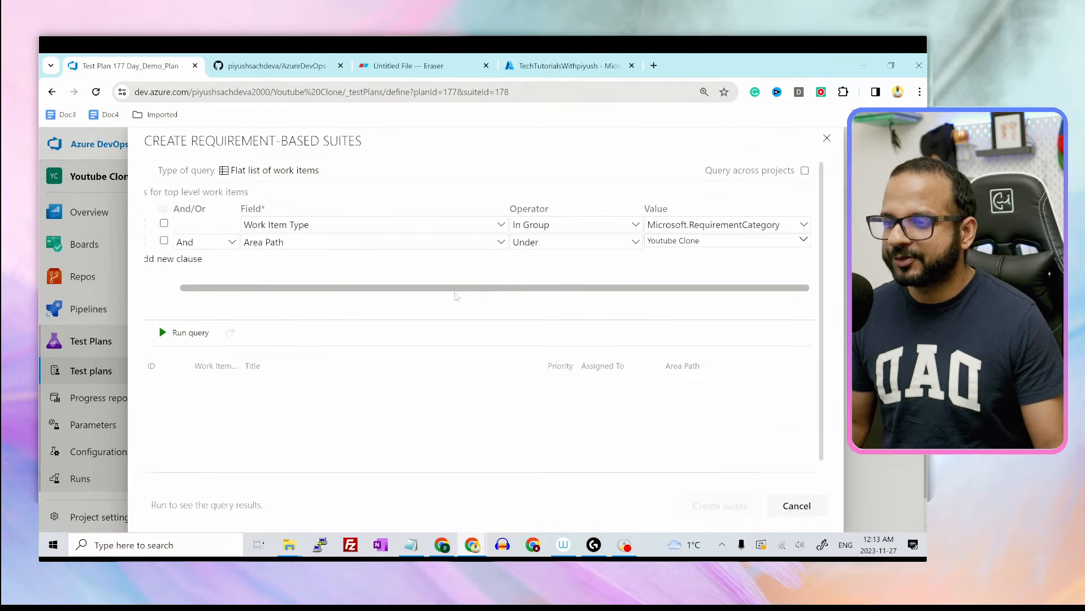
drag(454, 289, 422, 289)
click(155, 337)
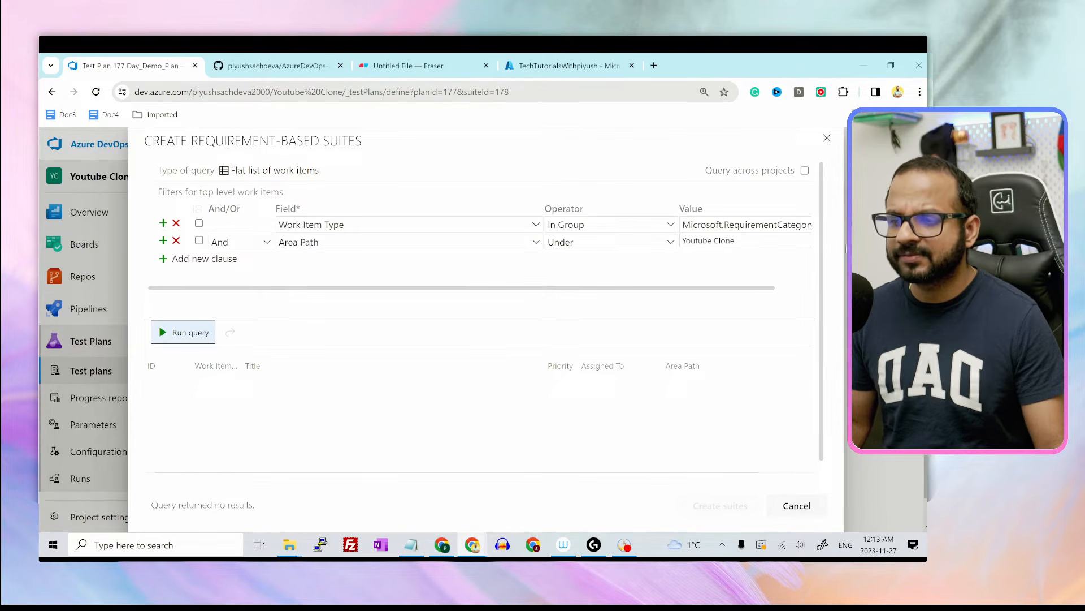
drag(716, 289, 677, 286)
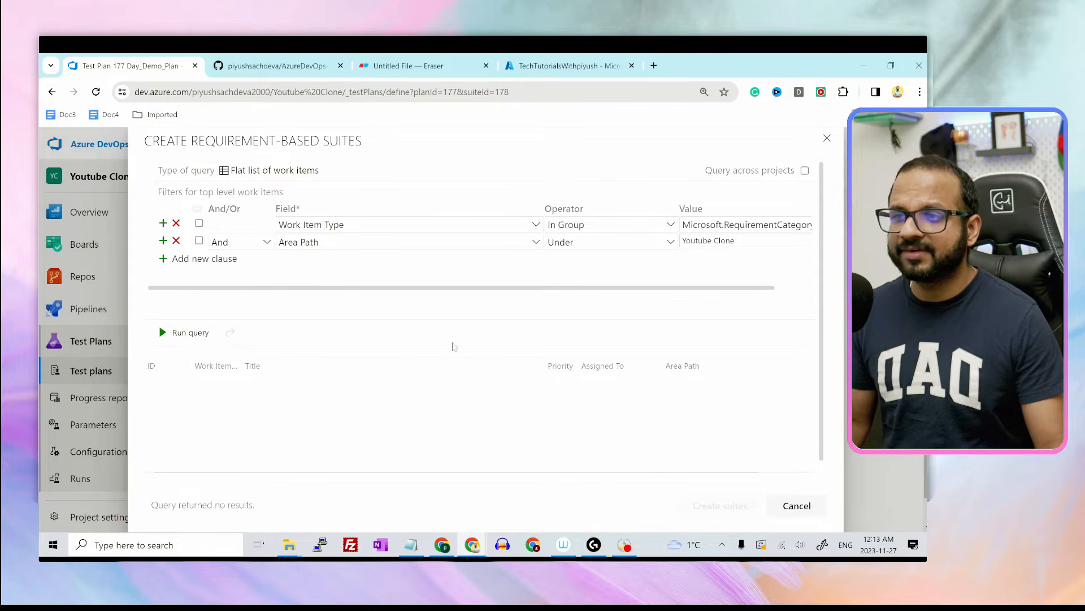
Step: Load dev.azure.com in place of the GitHub page and open the Youtube Clone project's work items
click(277, 65)
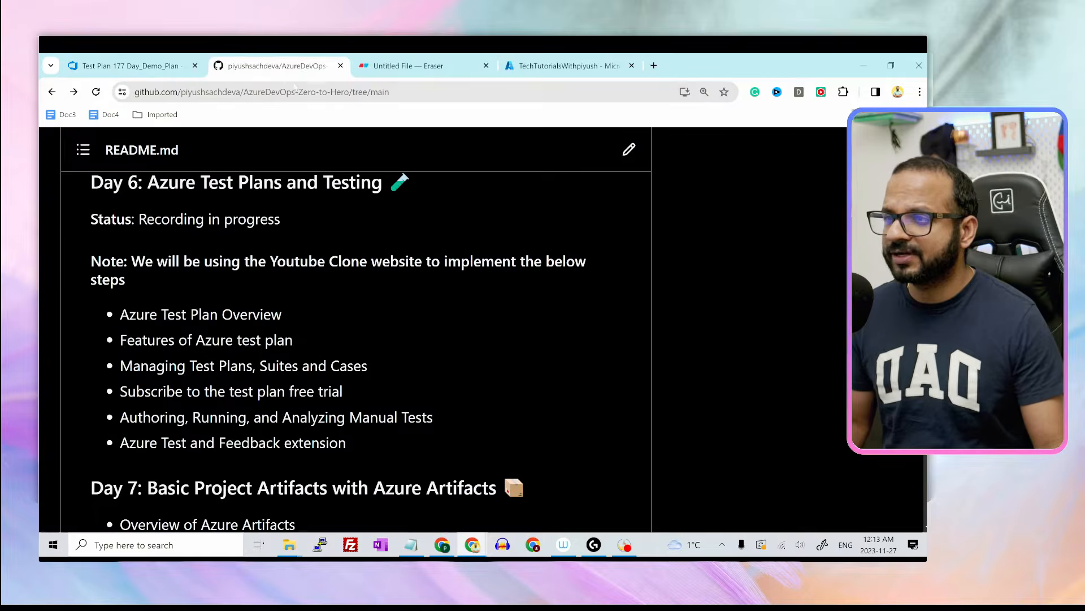
click(288, 93)
text(dewv)
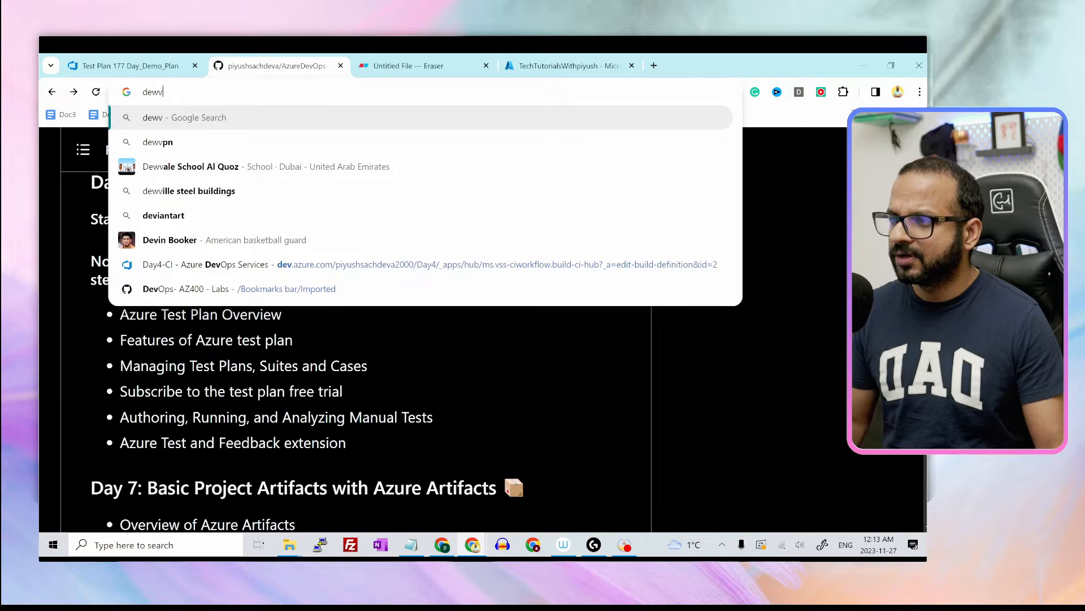
key(BackSpace)
key(BackSpace)
text(v)
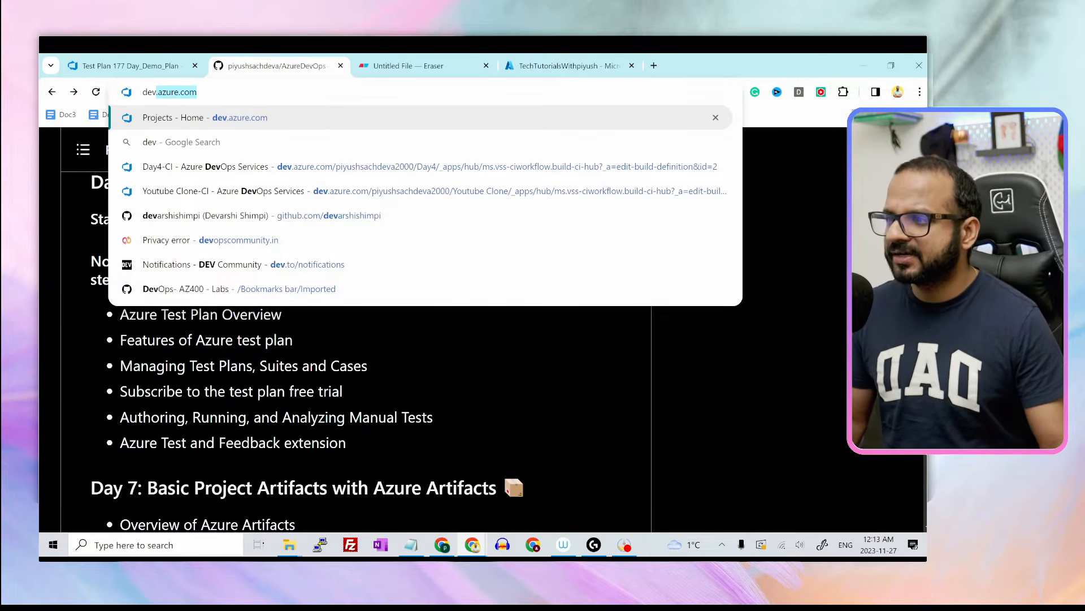
click(329, 117)
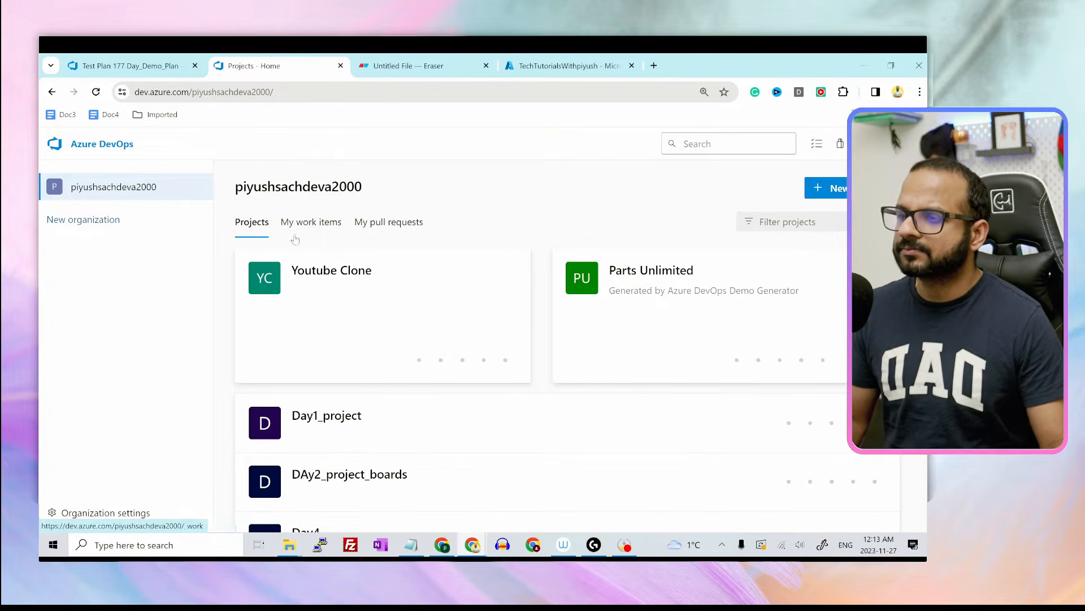
click(297, 286)
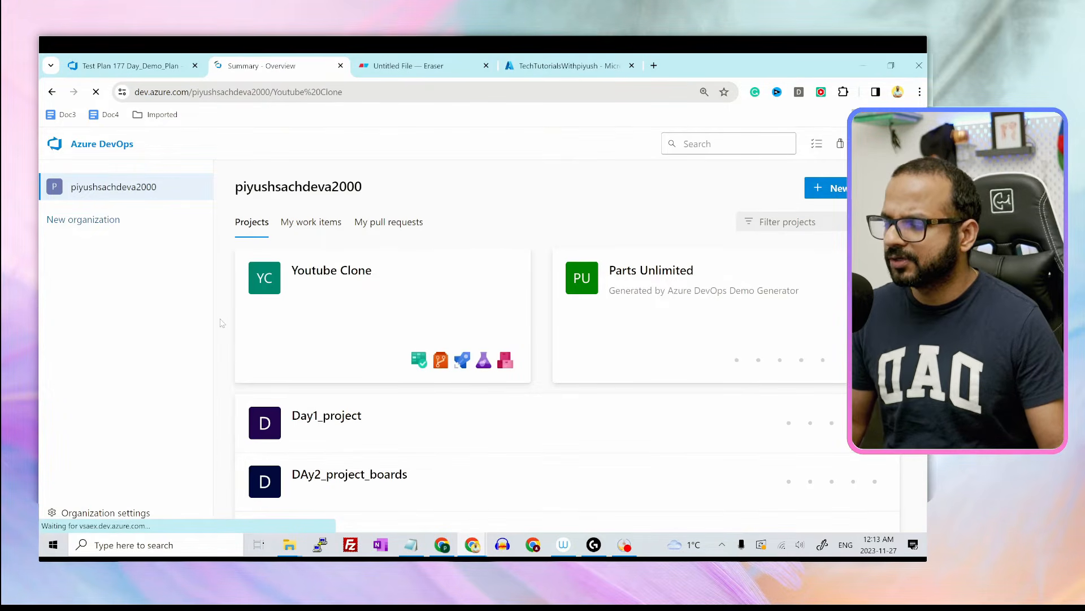
click(118, 339)
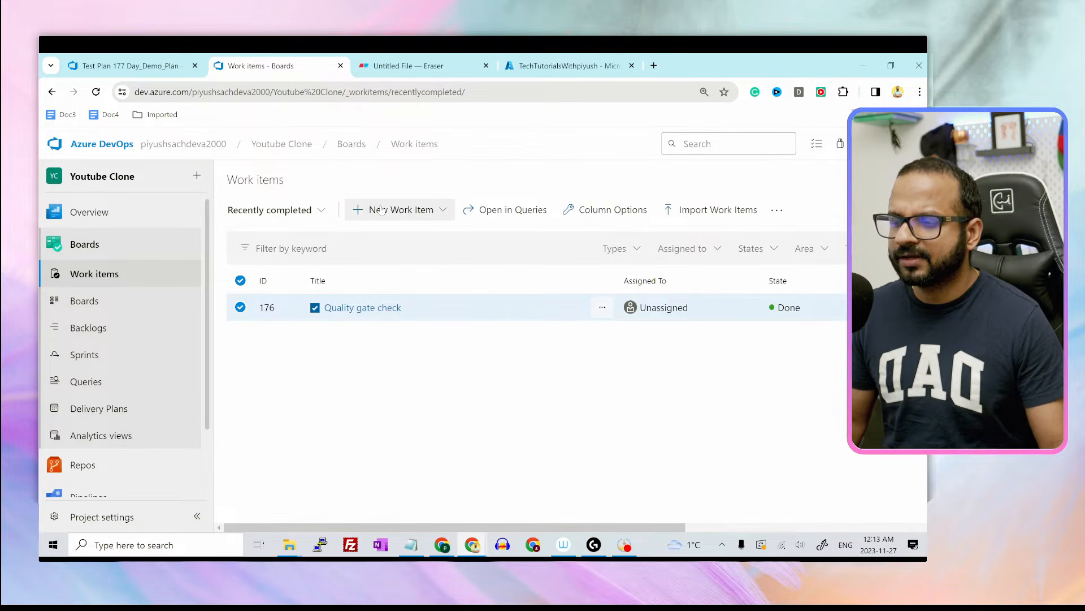
Step: Create a new Epic work item titled "Testing" and save it
click(435, 212)
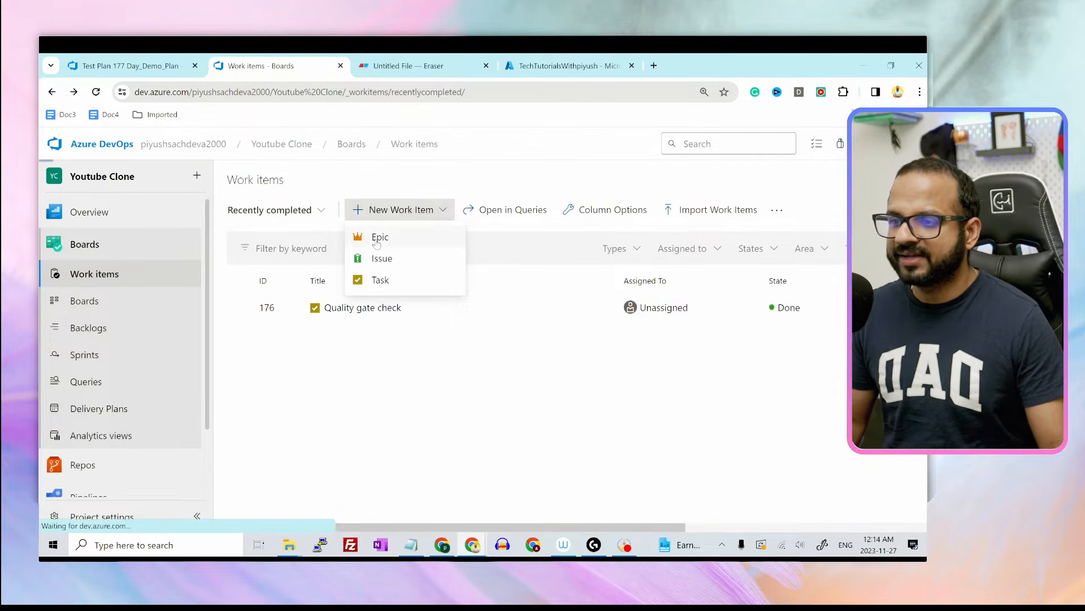
click(373, 305)
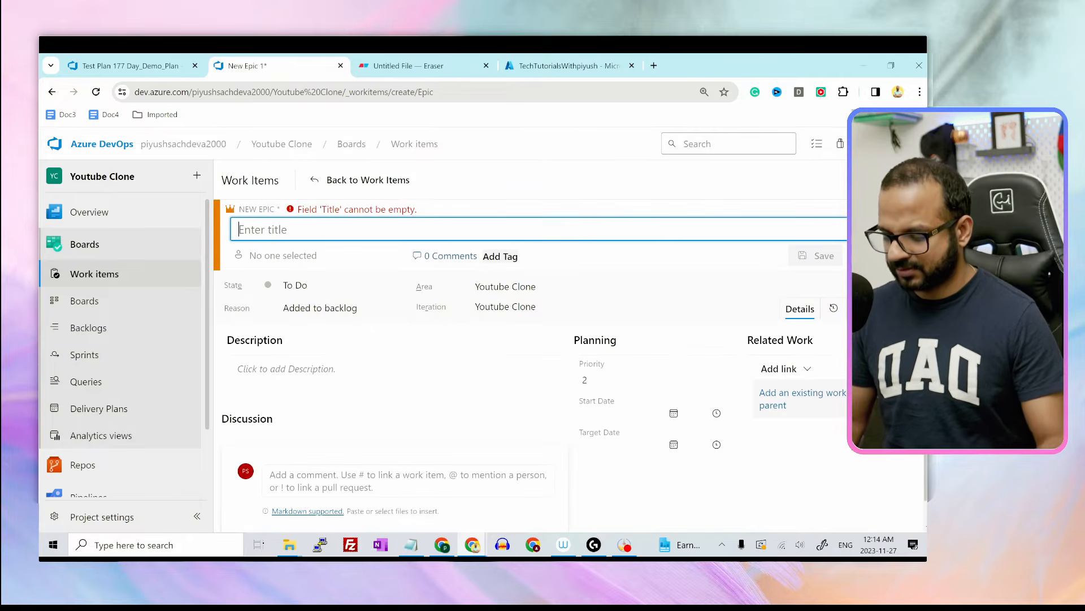
text(Testing)
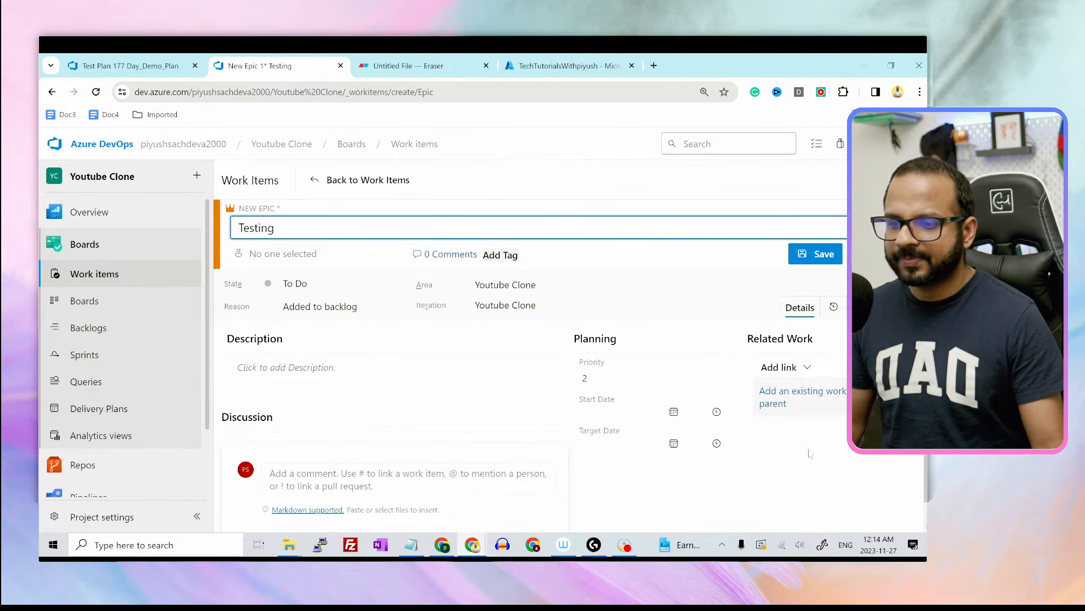
click(815, 257)
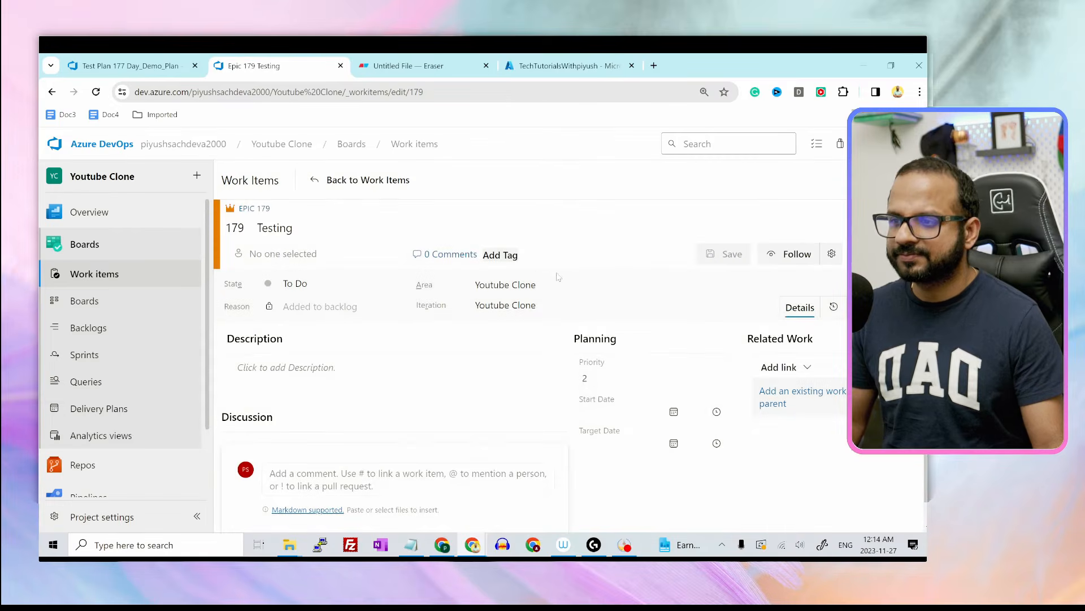
Step: Switch the Youtube Clone Team board to Epics and open the Testing epic
click(328, 181)
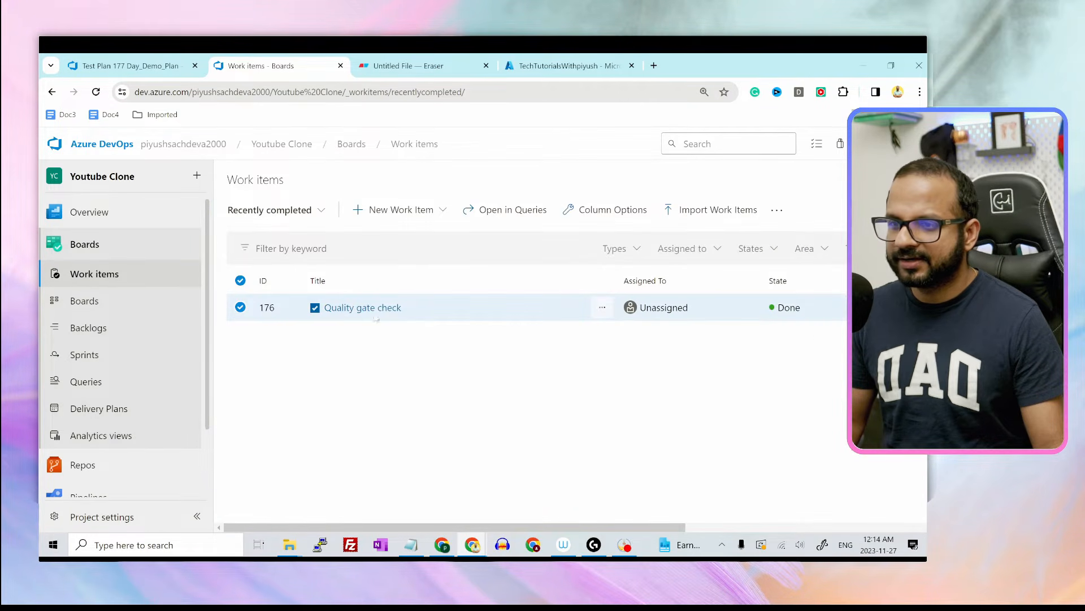
click(84, 300)
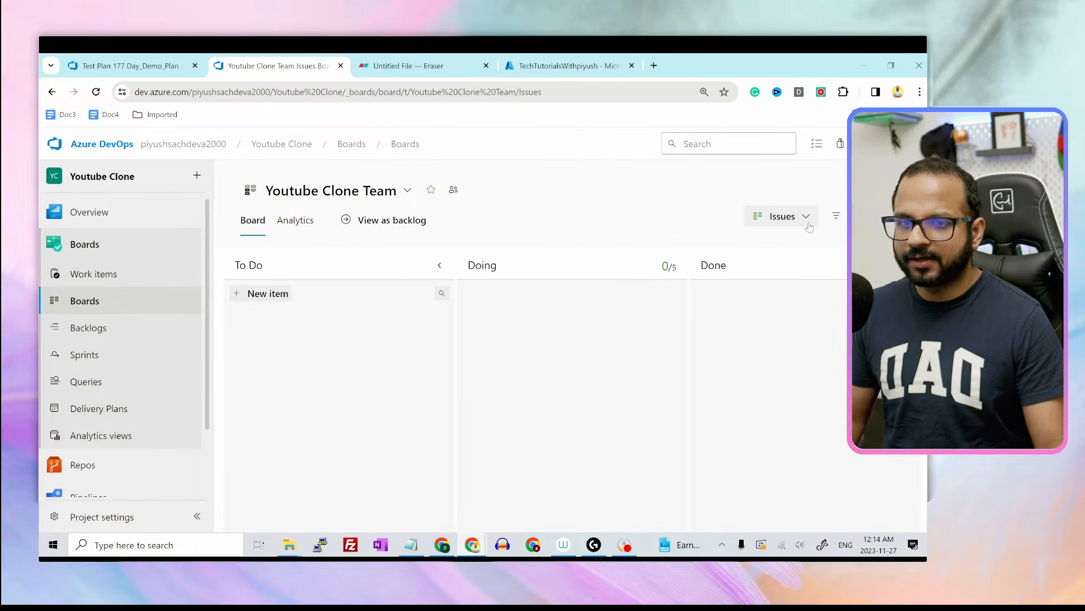
click(806, 217)
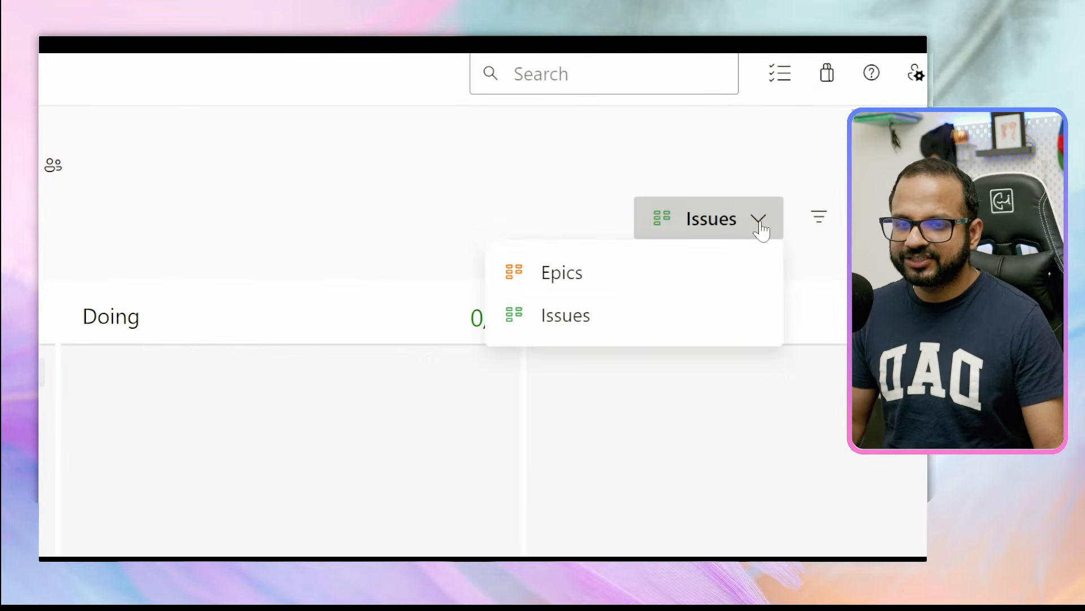
click(582, 286)
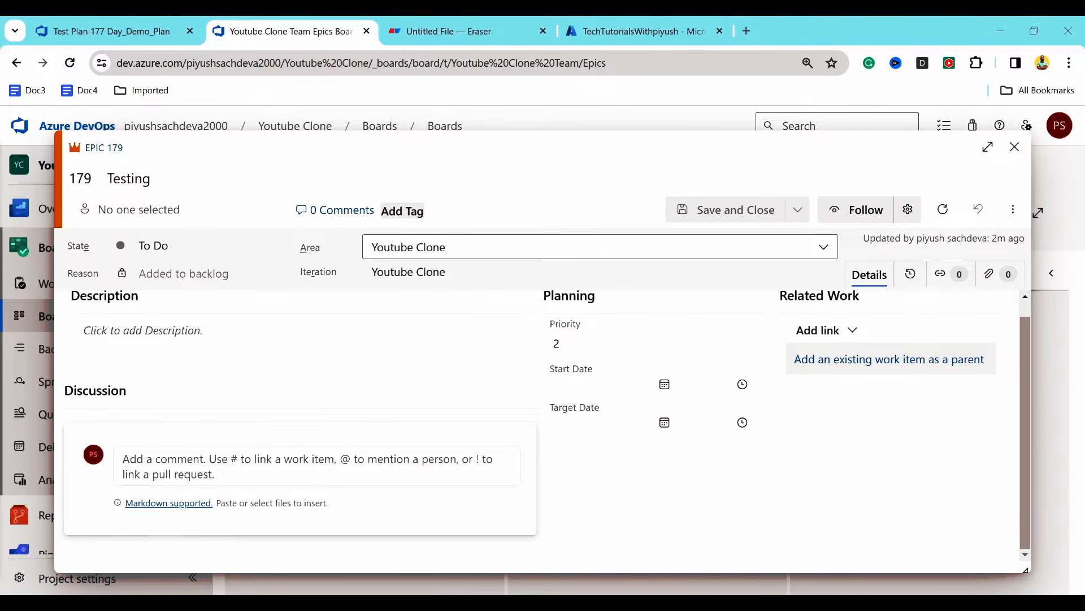
Step: Return to the requirement-based suite query, set the Work Item Type value to Microsoft.EpicCategory and run it
click(107, 31)
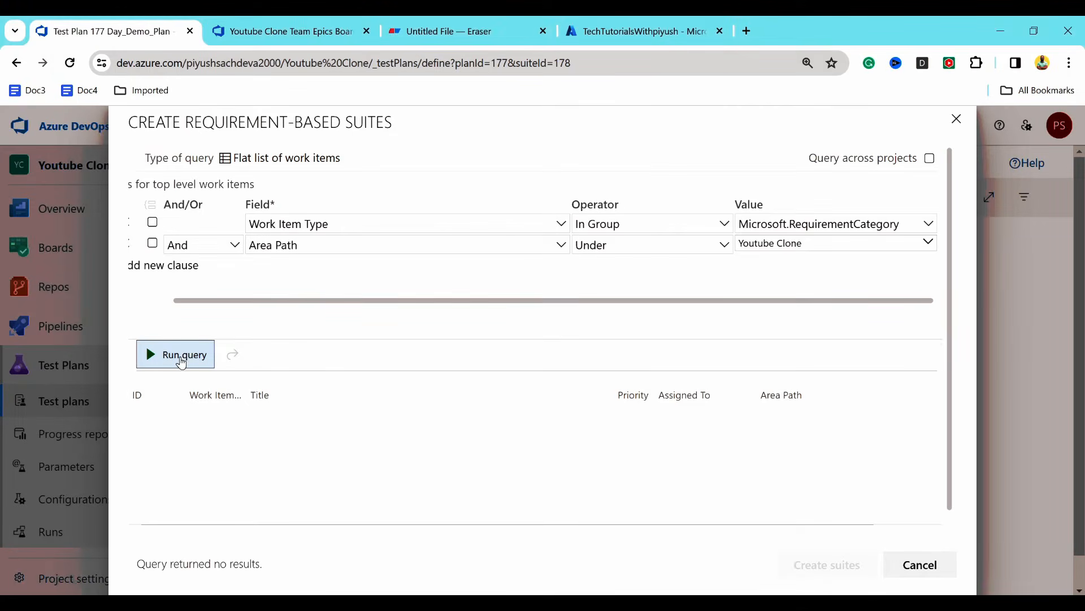
click(181, 358)
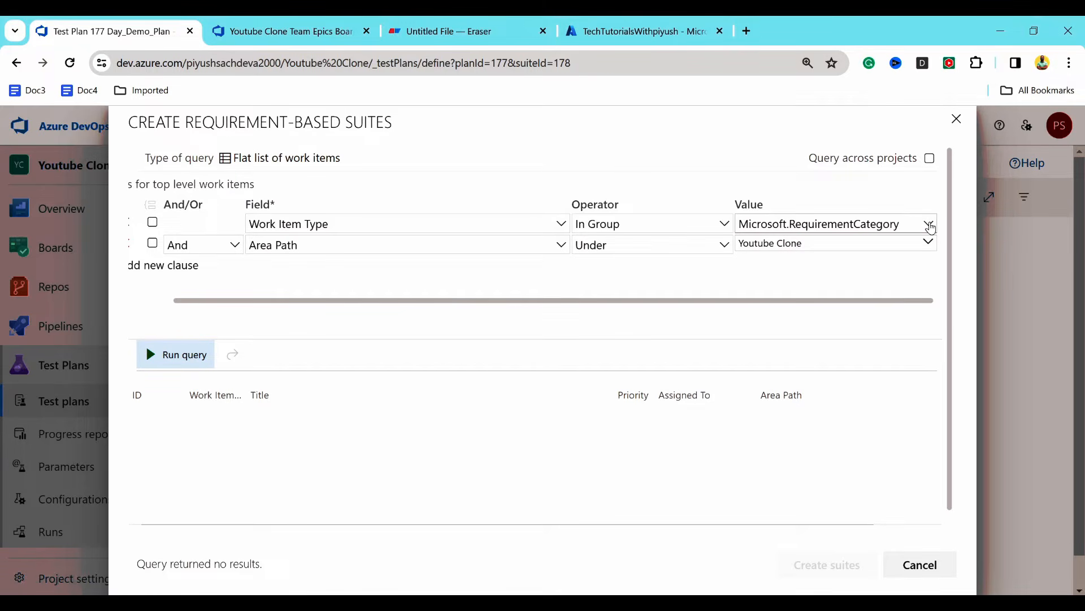
click(929, 225)
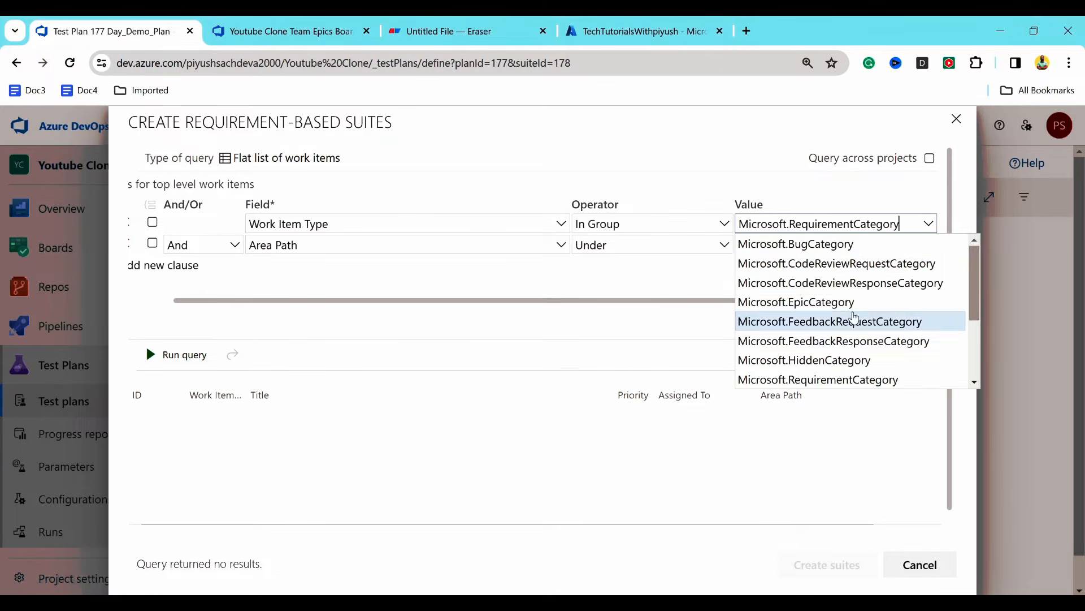
click(845, 305)
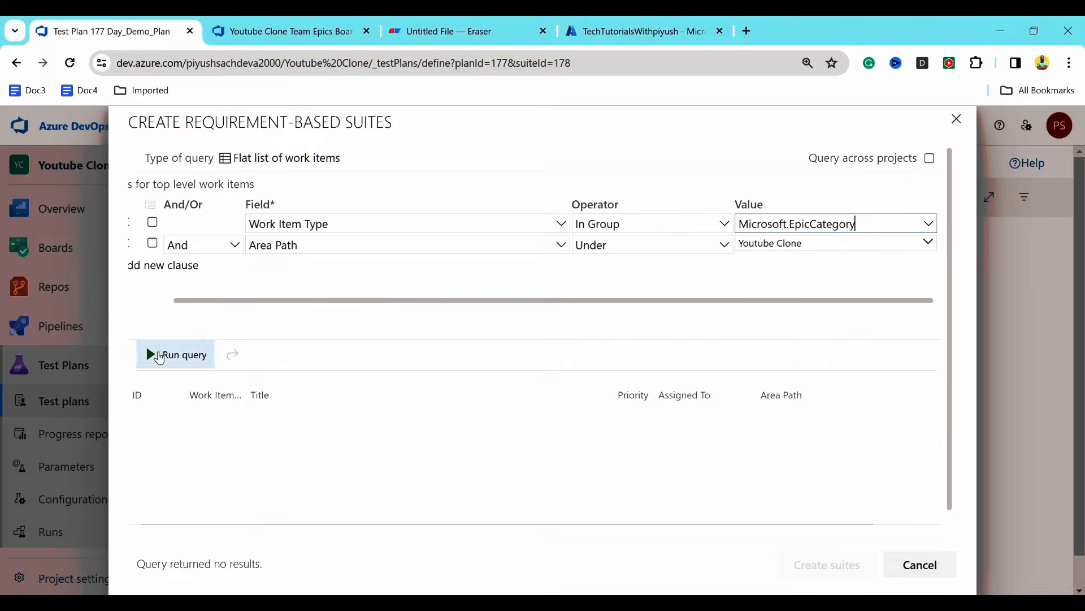
click(161, 355)
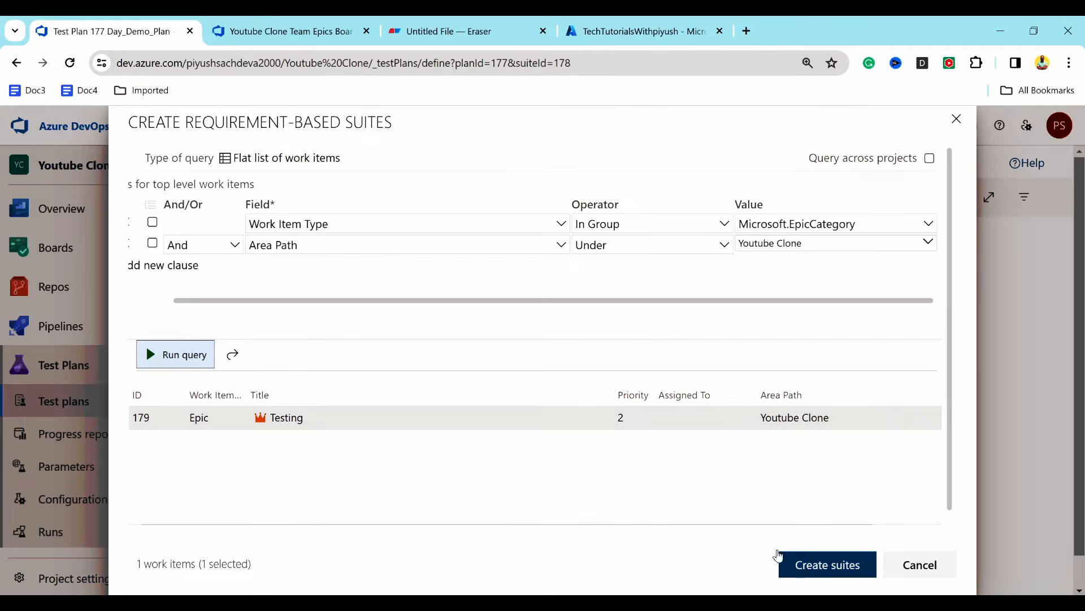
Step: Go back to the open epic on the board, rename it "UI Testing" and save and close it
click(268, 33)
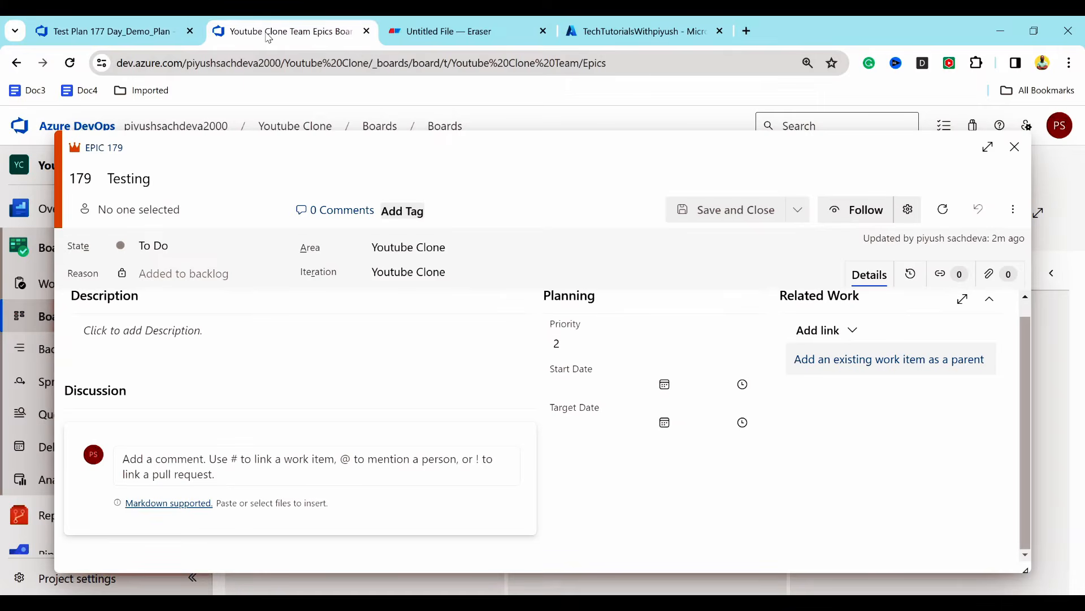
click(169, 166)
key(ctrl+a)
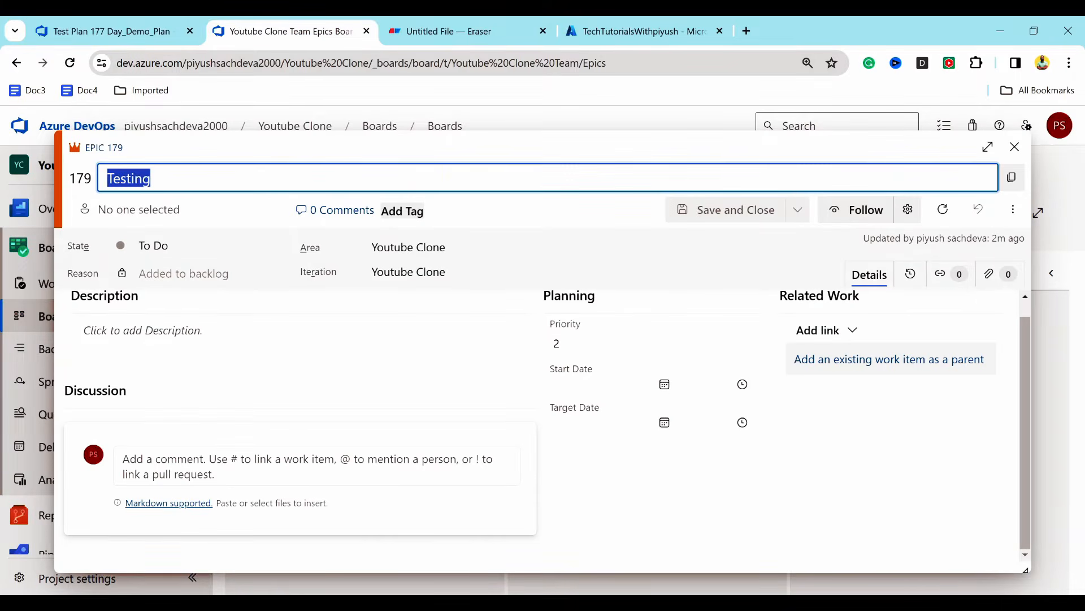
key(BackSpace)
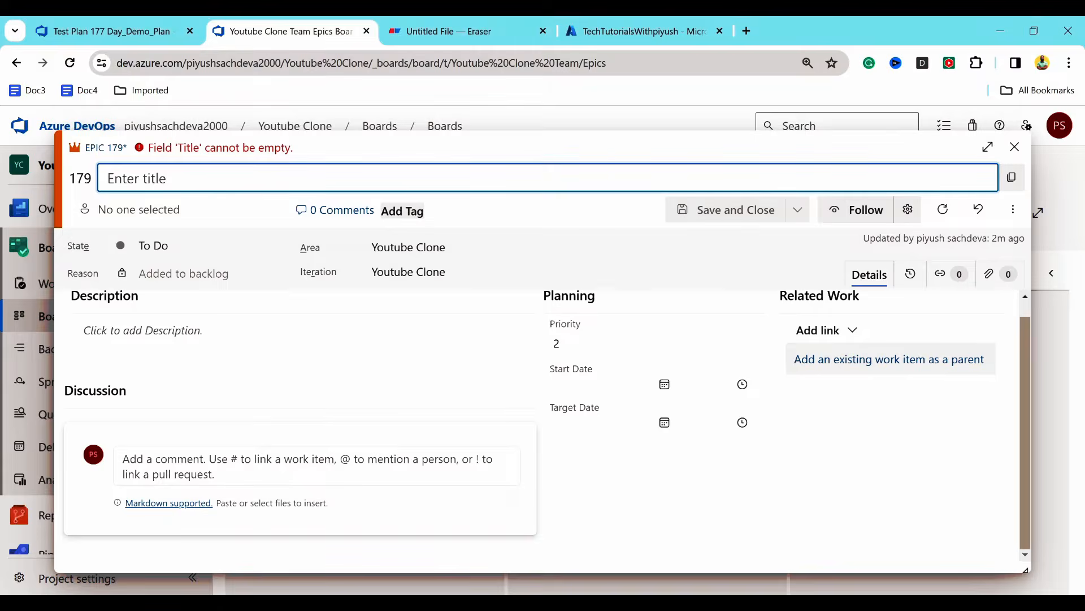
text(UI Testing)
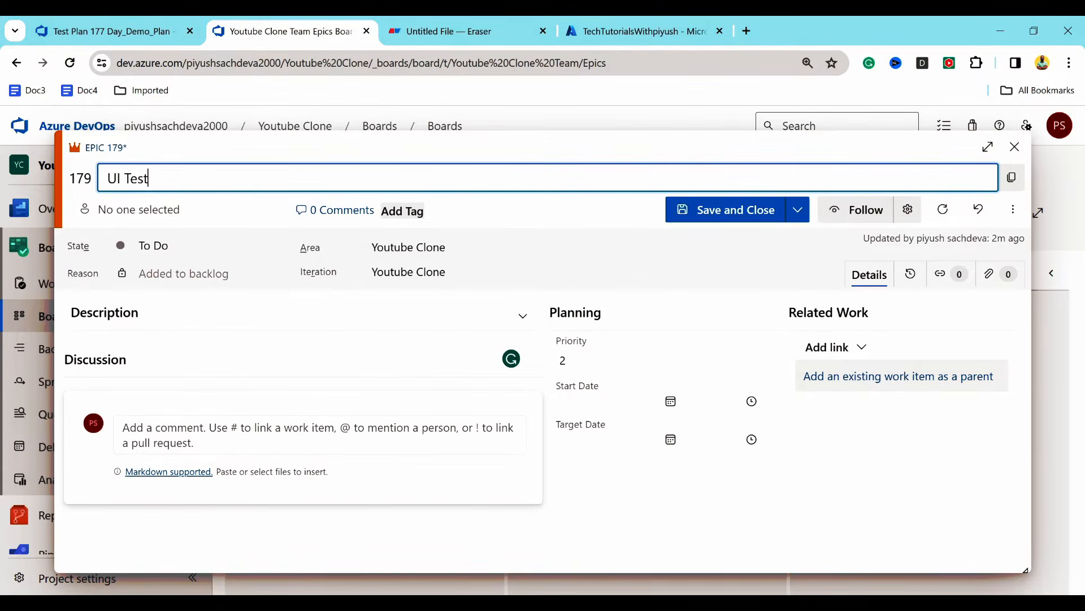
click(746, 224)
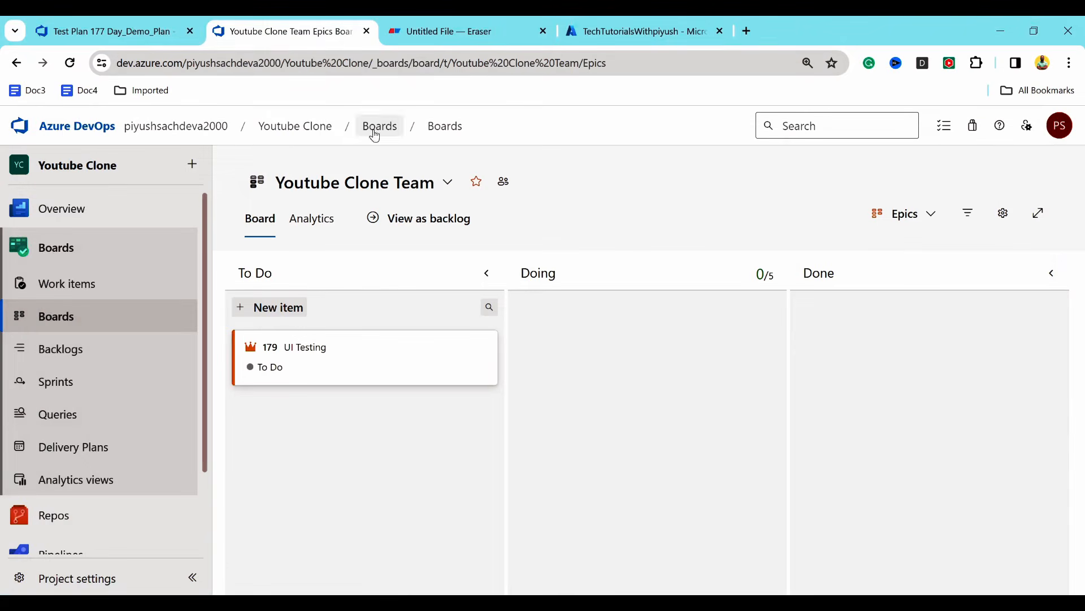
Step: Rerun the suite query in the test plan and create a requirement-based suite from the UI Testing epic
click(120, 21)
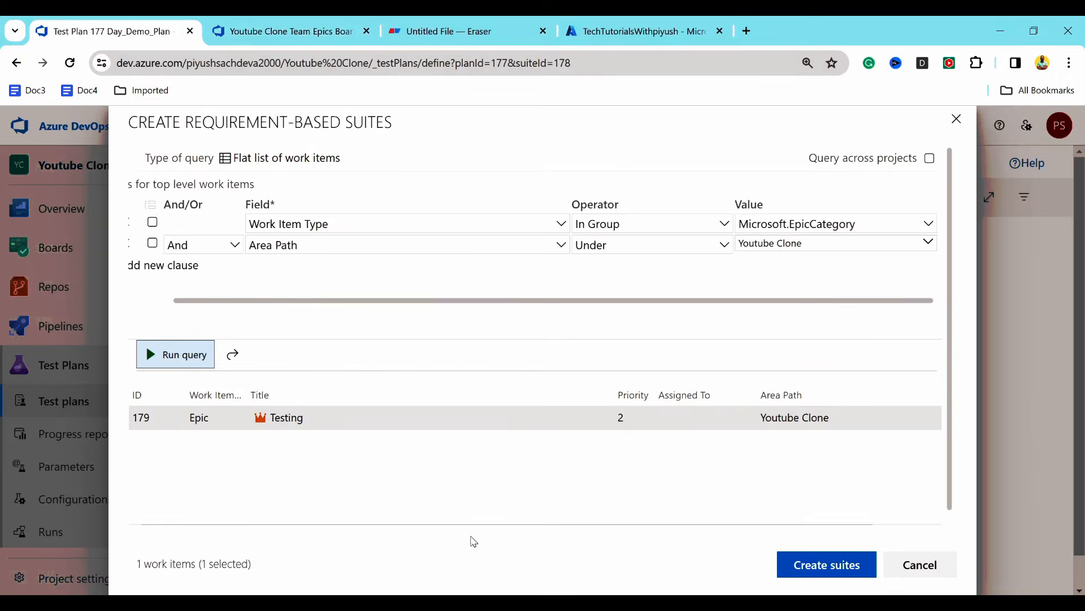
click(197, 358)
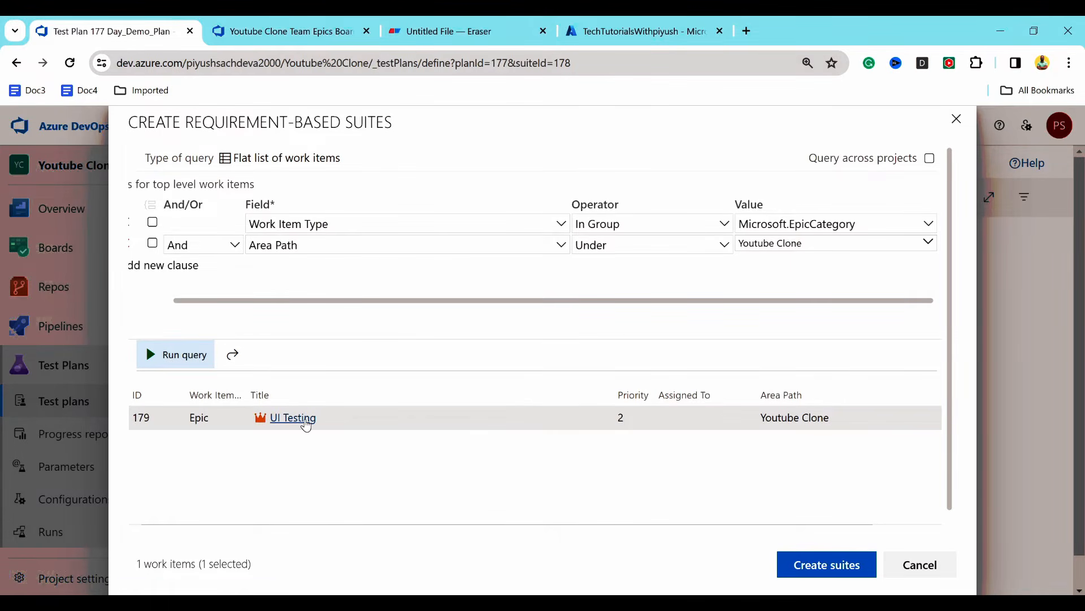
scroll(744, 490, down, 1)
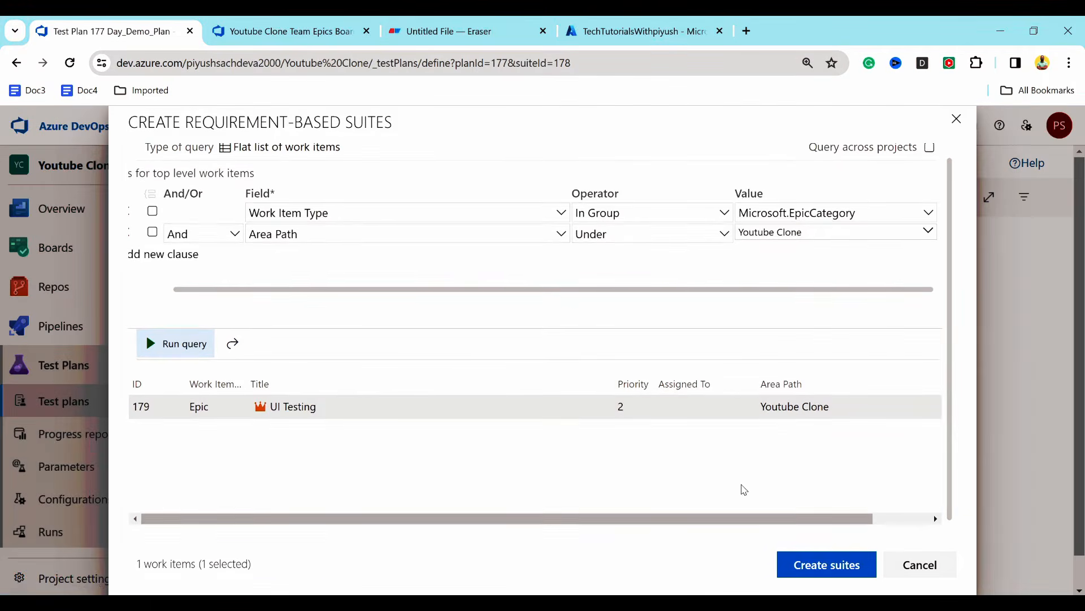
click(837, 558)
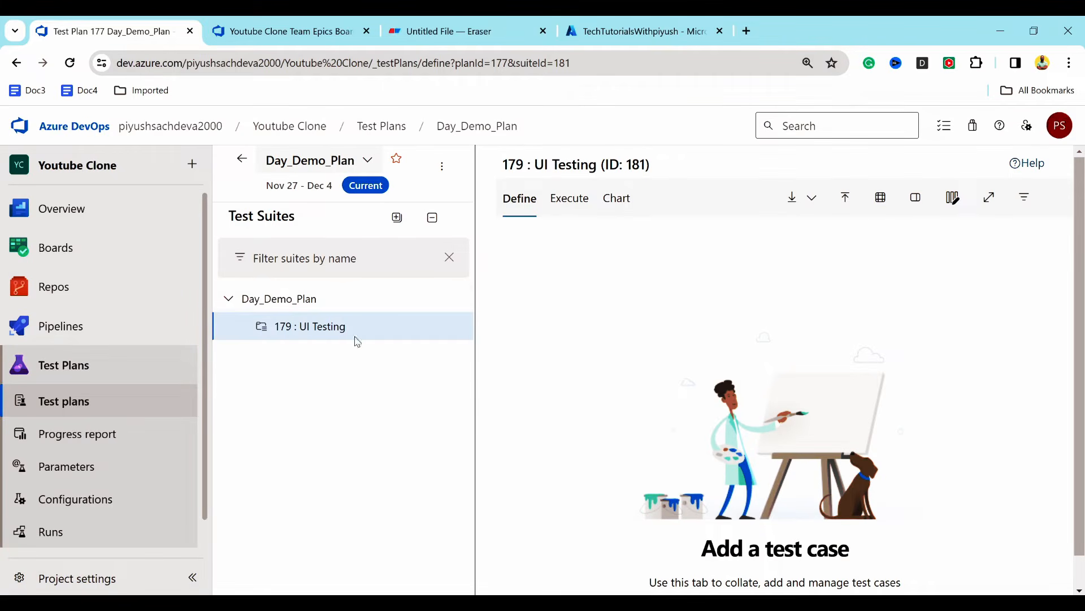
Step: Start a new test case in the UI Testing suite with the title "Search should work properly"
click(298, 301)
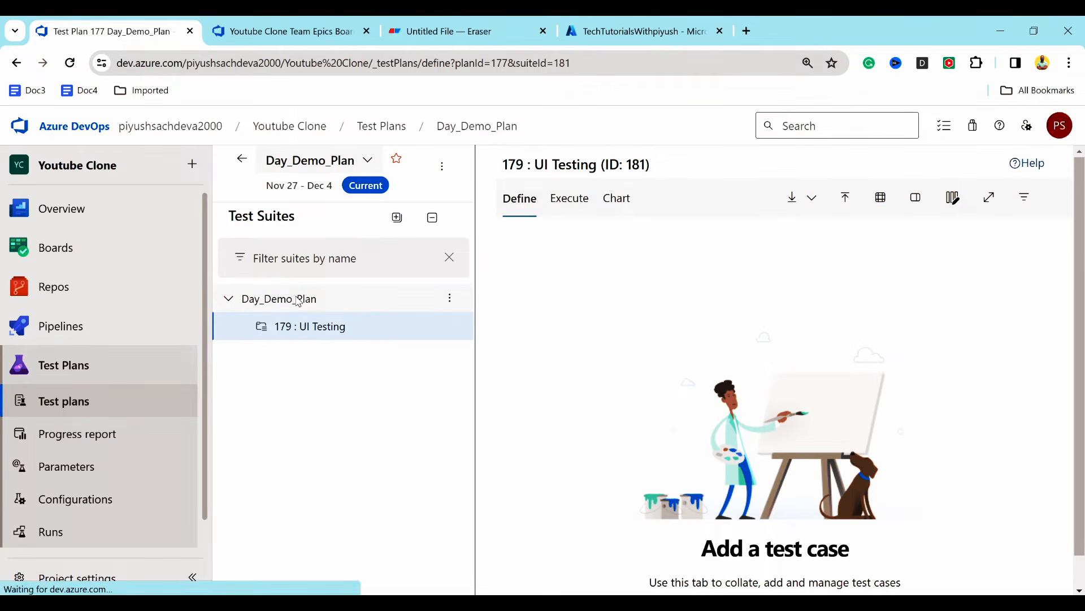
click(308, 329)
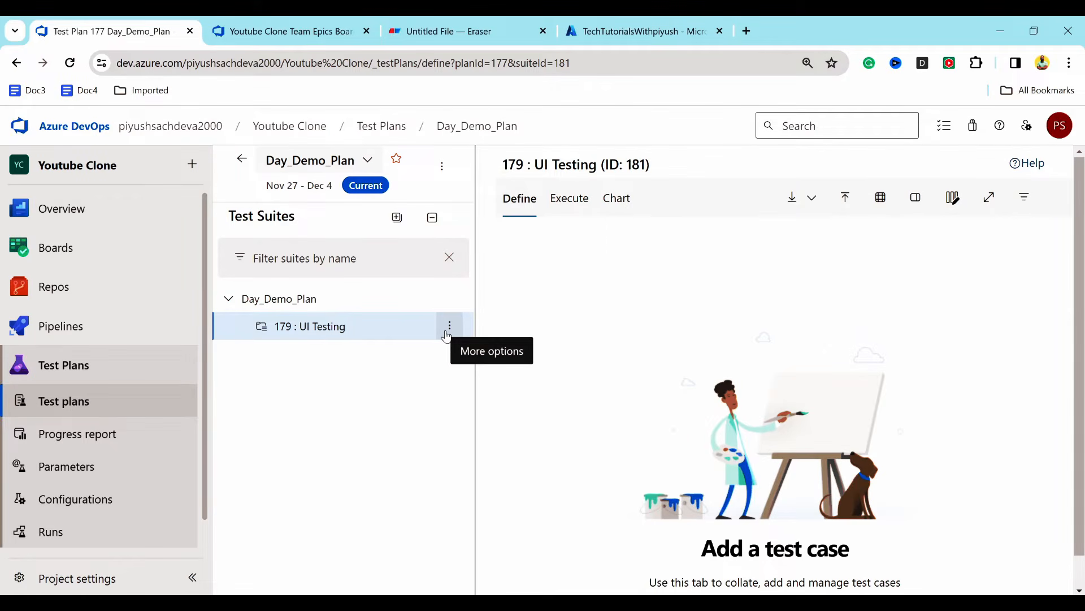
key(ctrl+minus)
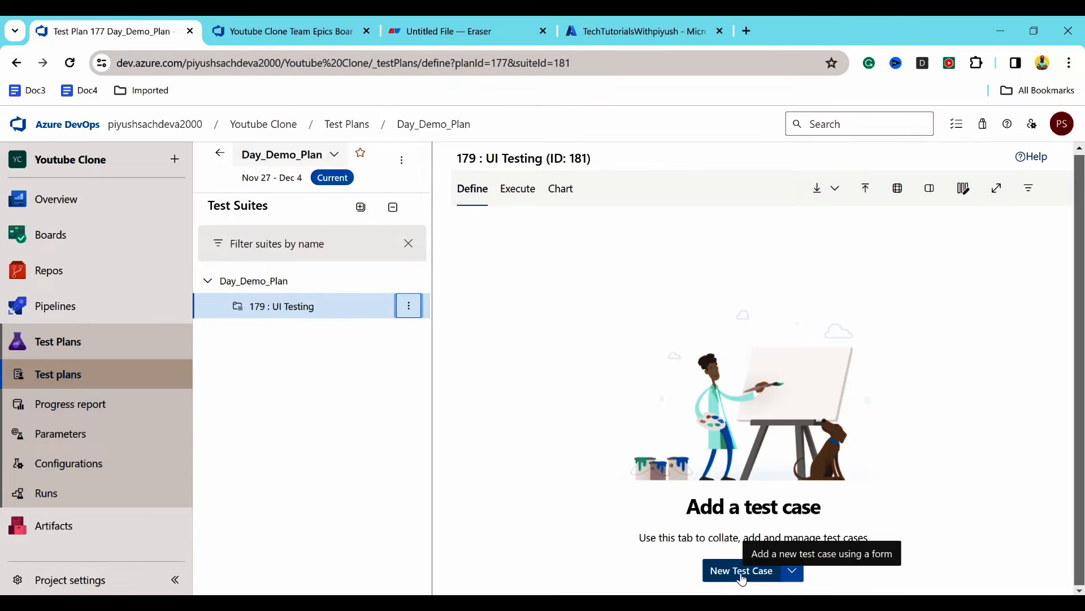
click(741, 572)
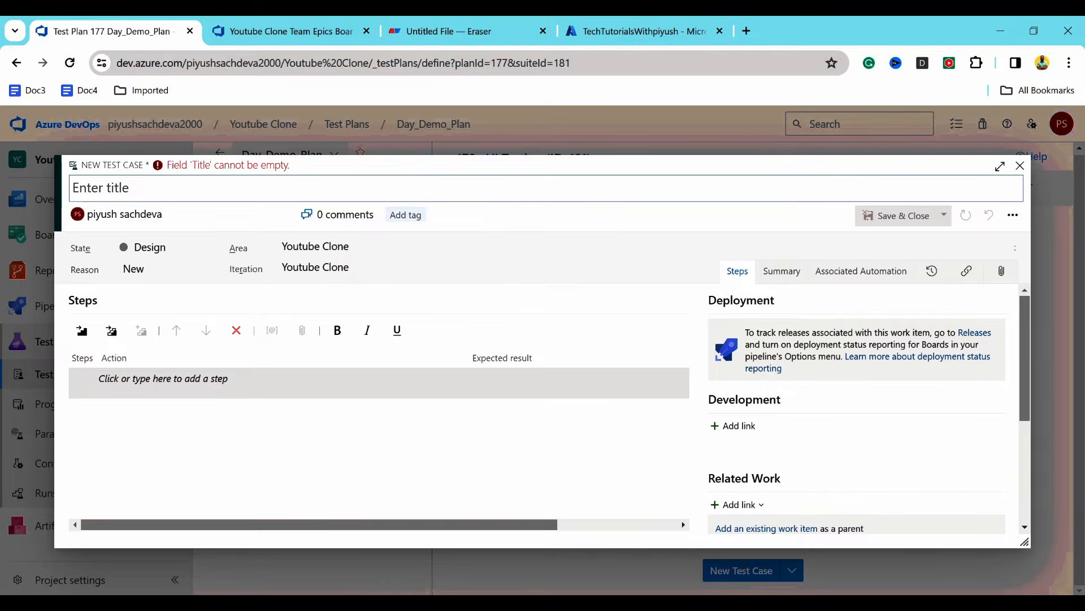
text(Sea)
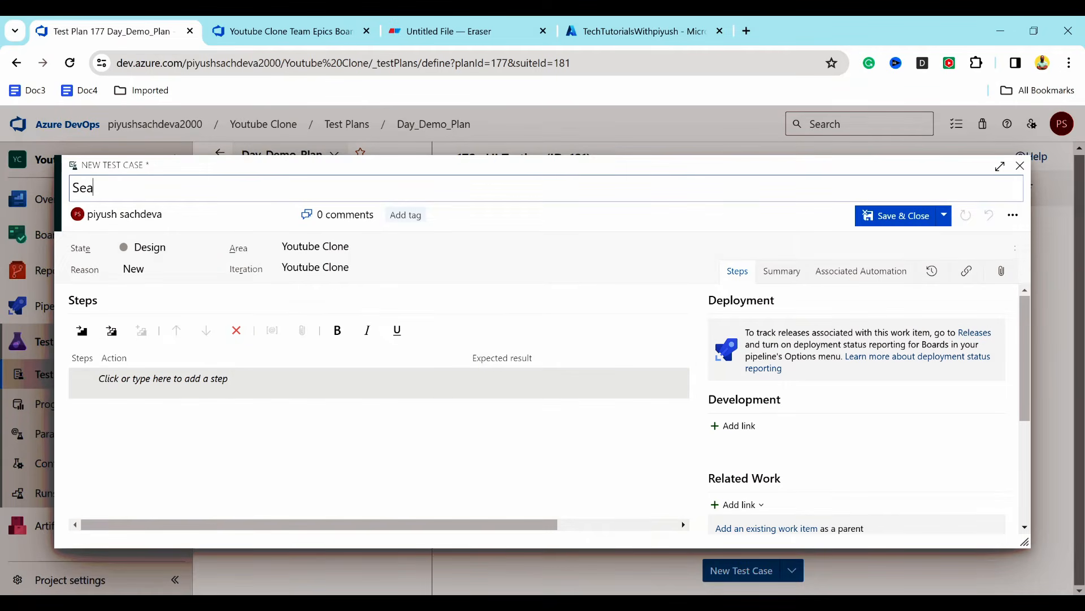
text(rch should work properly)
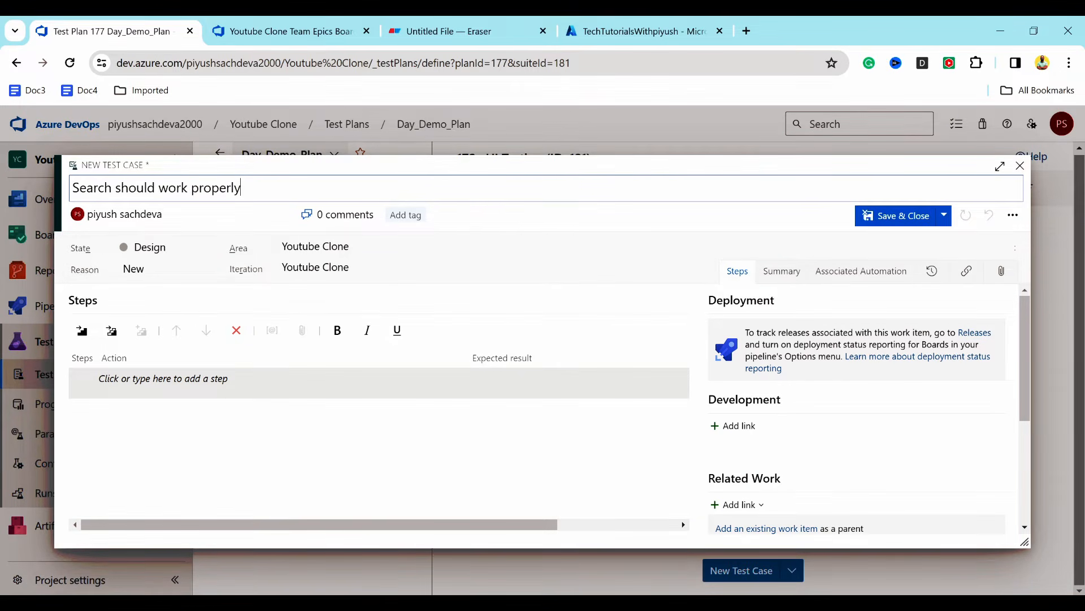
Step: Add step actions "go to the application UI and search the channel TechTutorialsWithPiyush" and "Go to the channel and check the latest video of Day5"
click(153, 385)
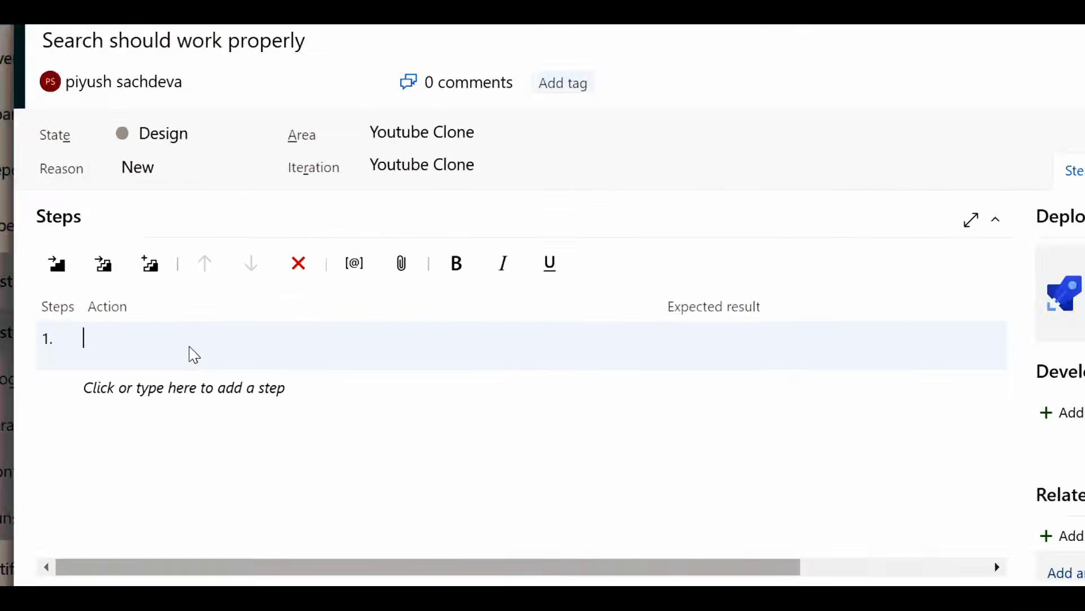
text(go to t)
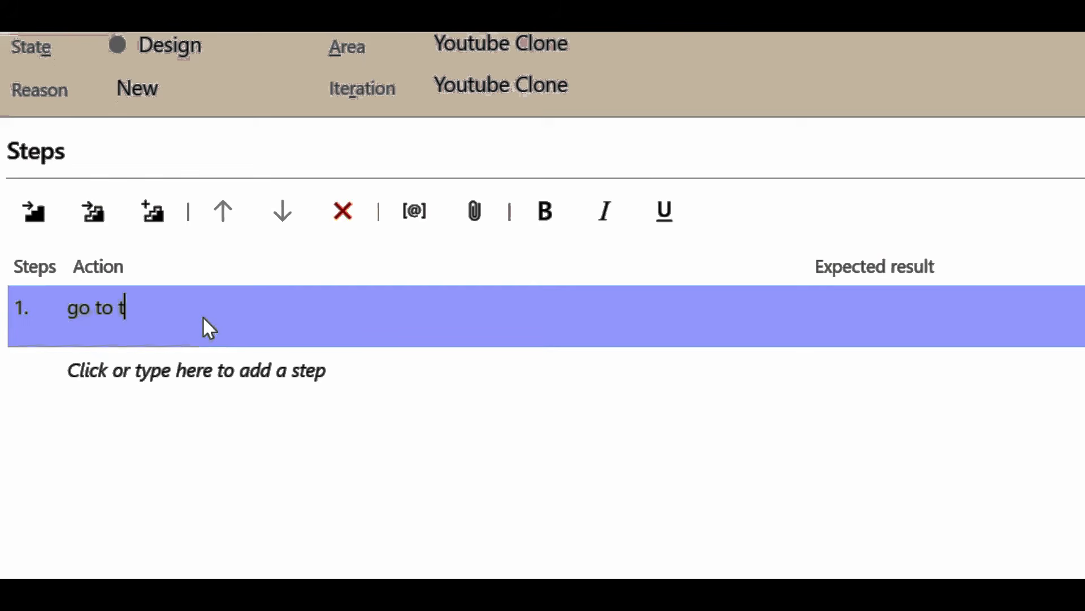
text(he applicatio)
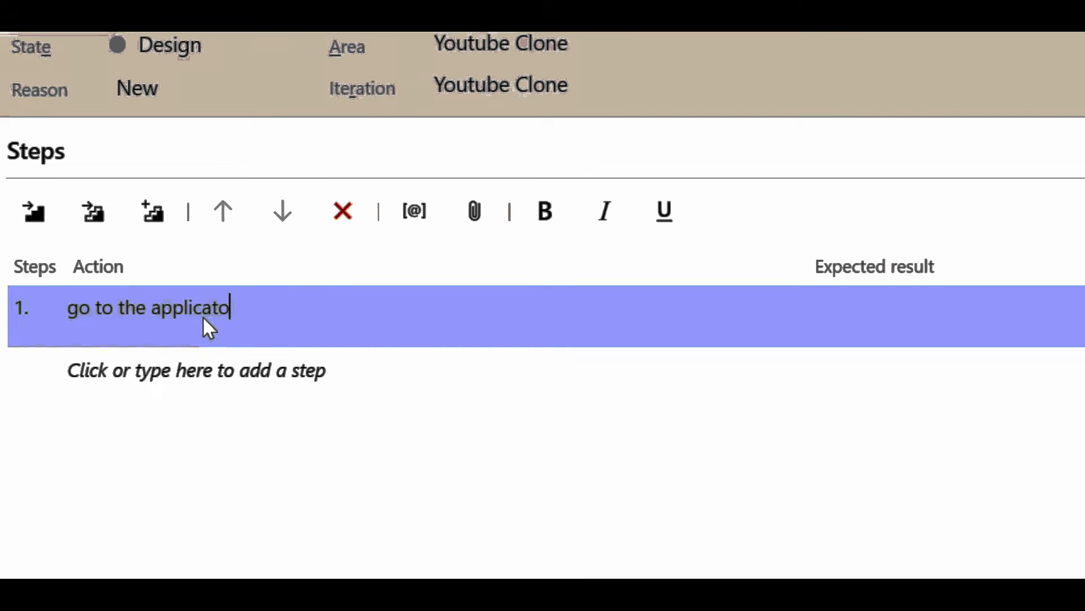
text(n UI and search the channel TechTutorialsWithPiyush)
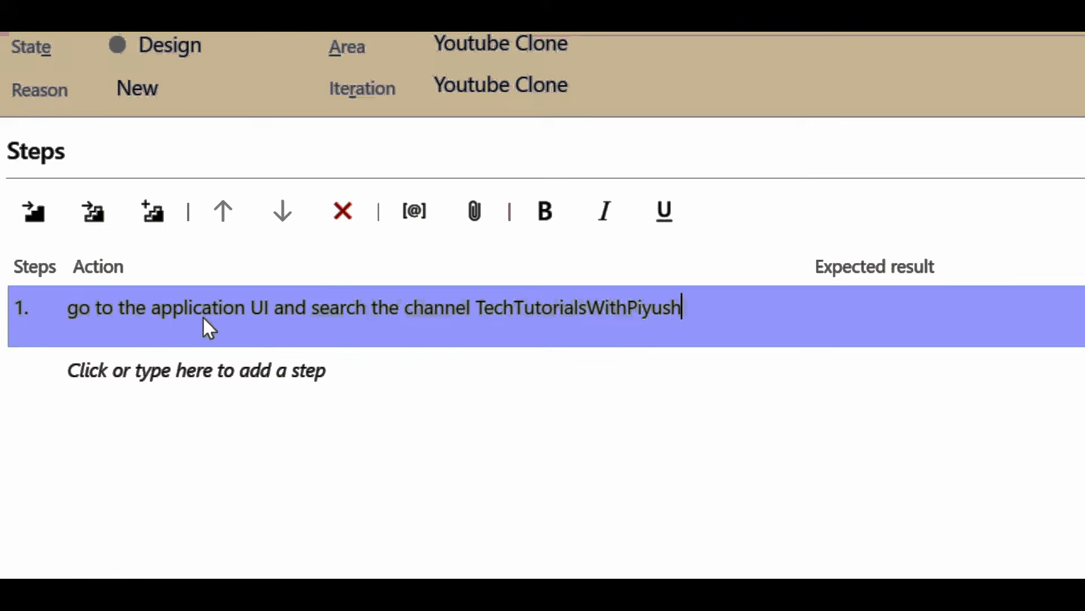
click(285, 375)
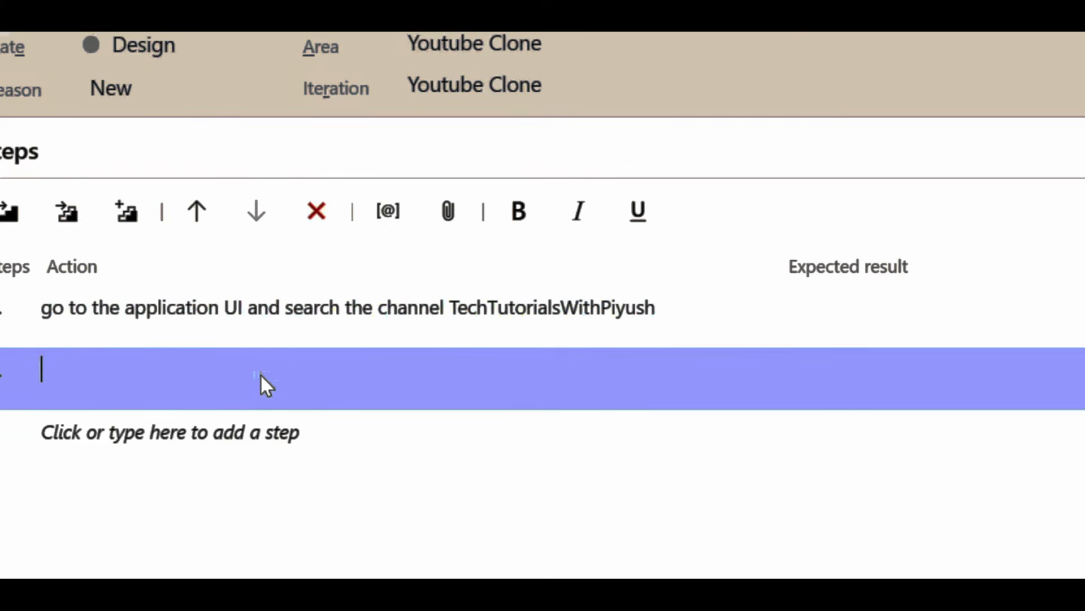
text(Go to the channel and)
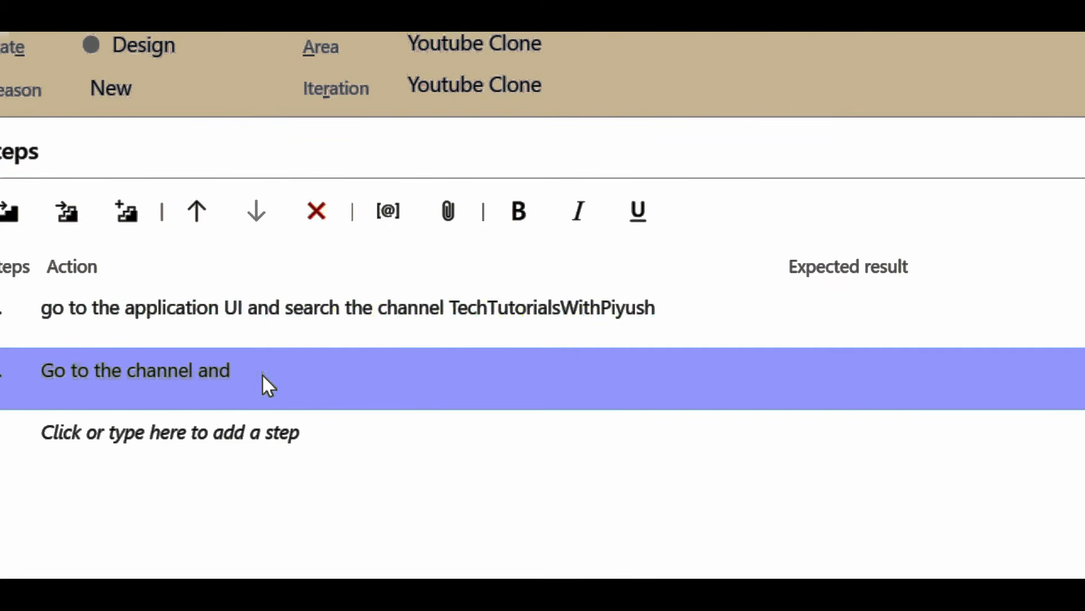
text( check the latest video of Day5)
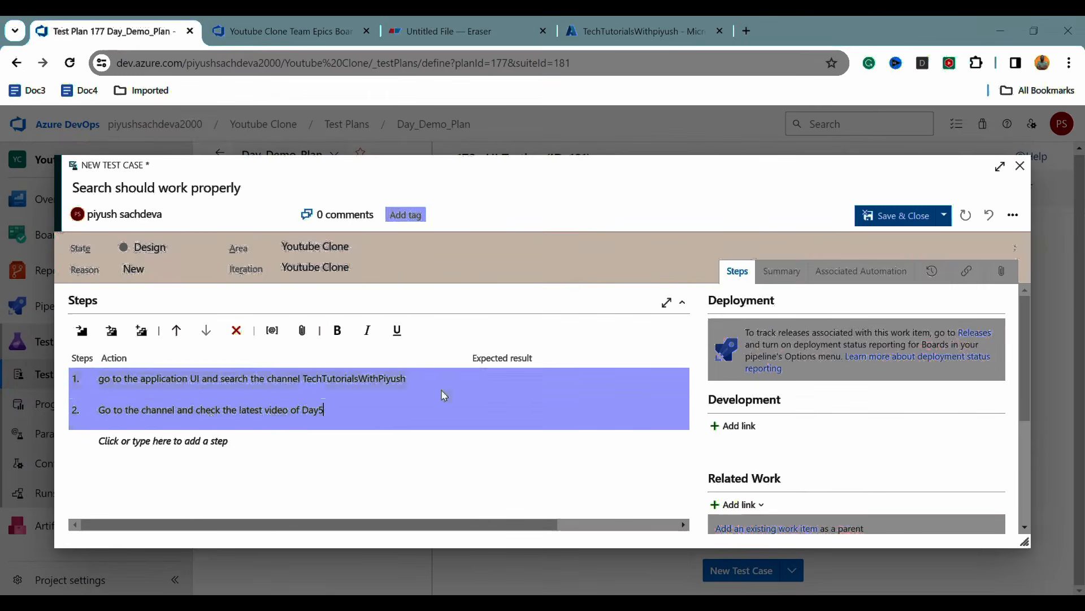
Step: Enter the expected results "Search should work" for step 1 and "Video should be accessible" for step 2, and save and close the test case
click(505, 381)
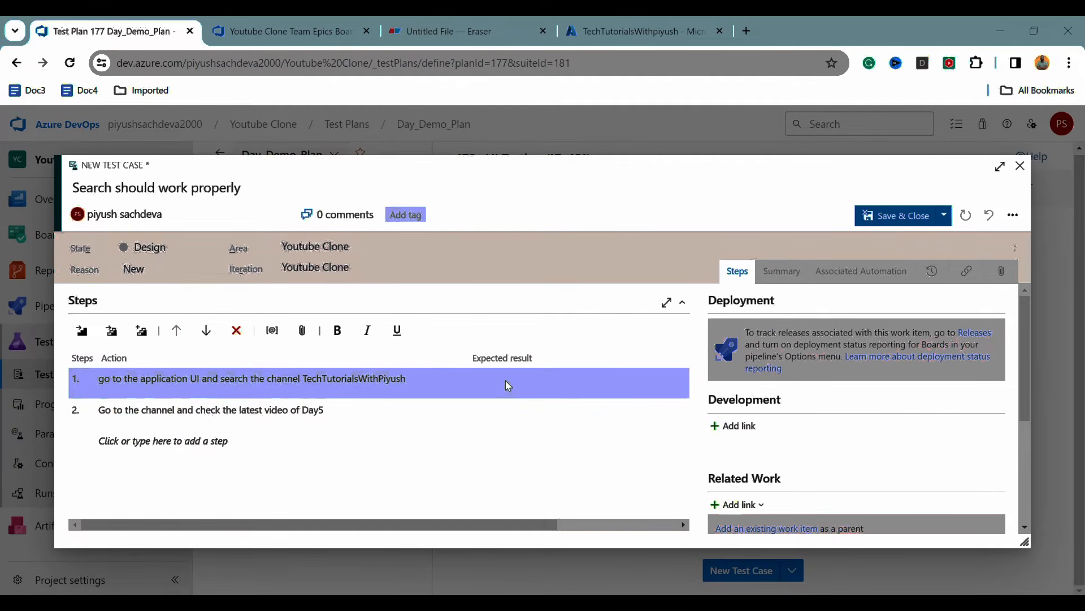
text(Search should work)
click(513, 415)
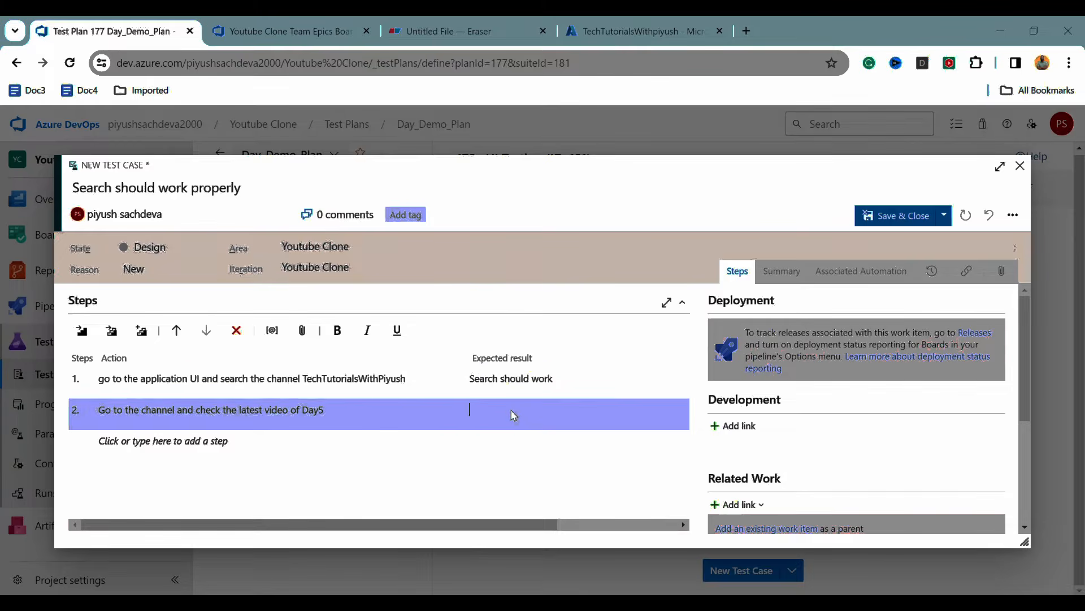
text(Video should b)
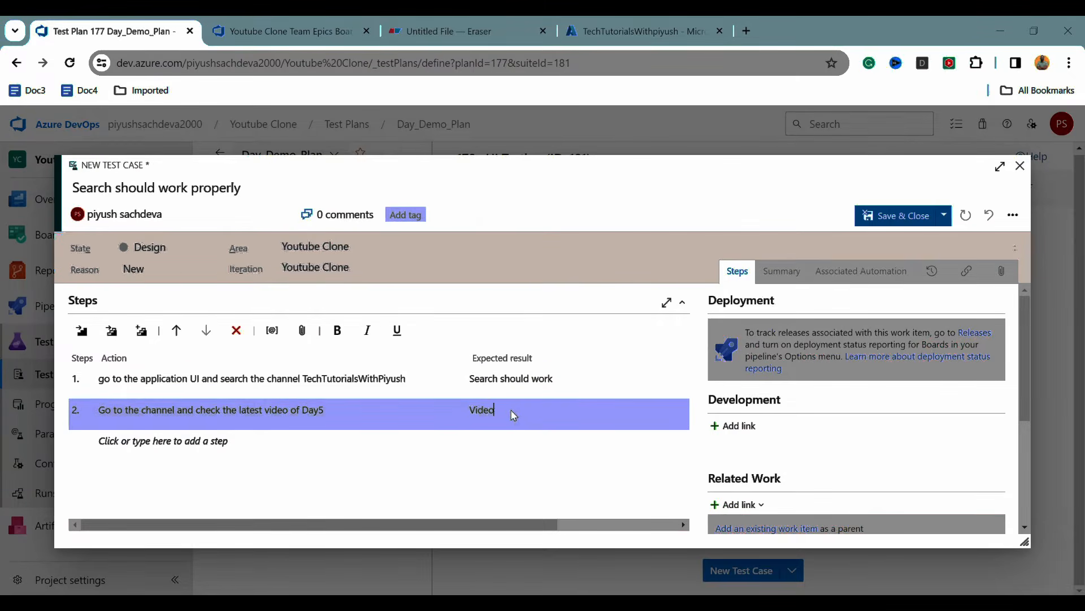
text(e accessible)
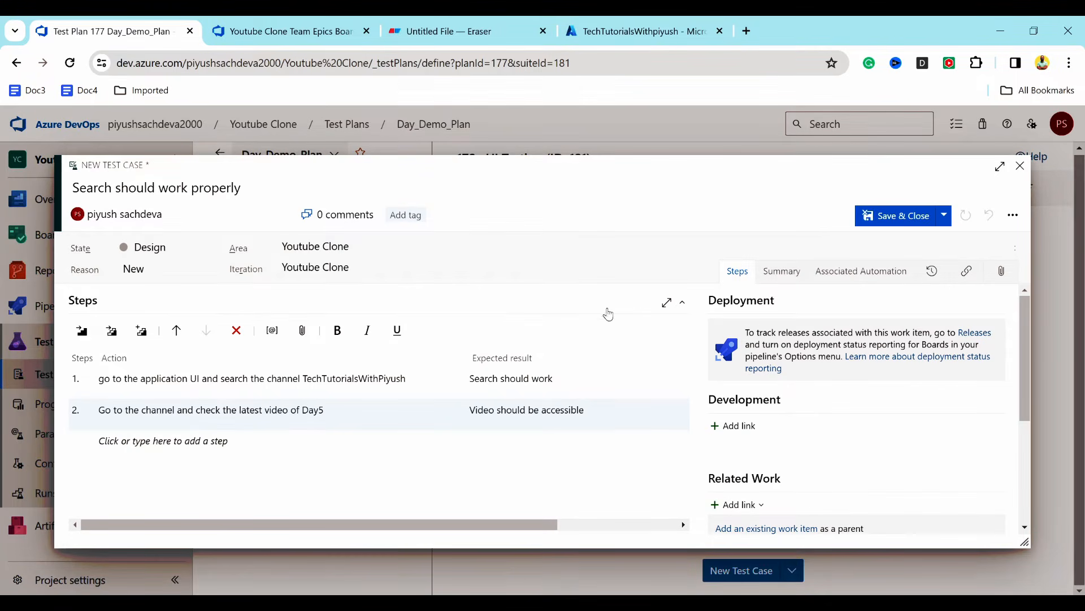
click(882, 224)
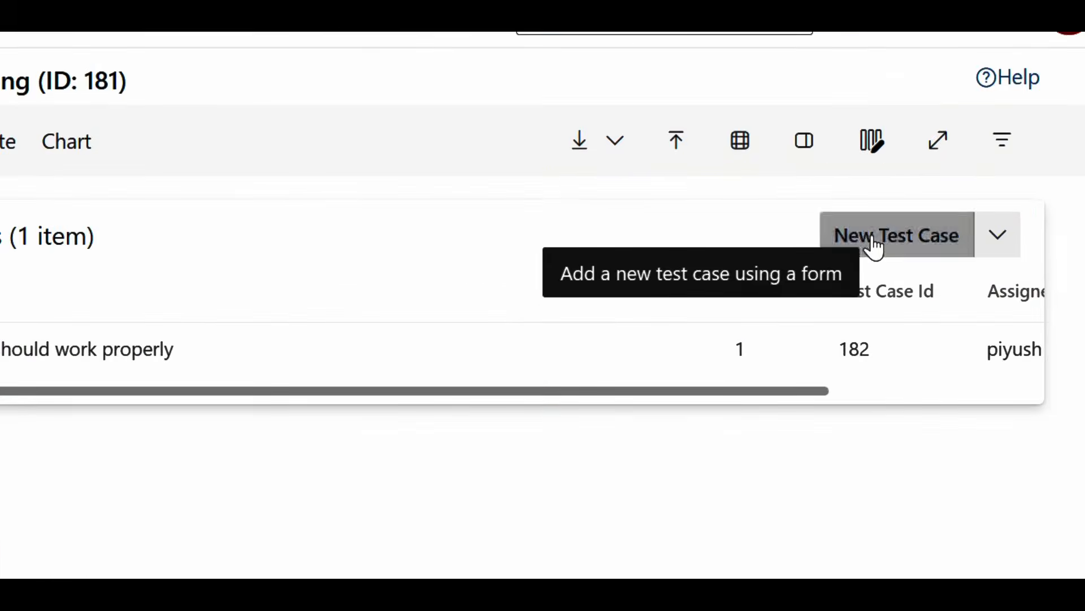
Step: Start another test case titled "Youtube recommendations" with the step action "GO to the application and enter Tech Tutorials"
click(964, 239)
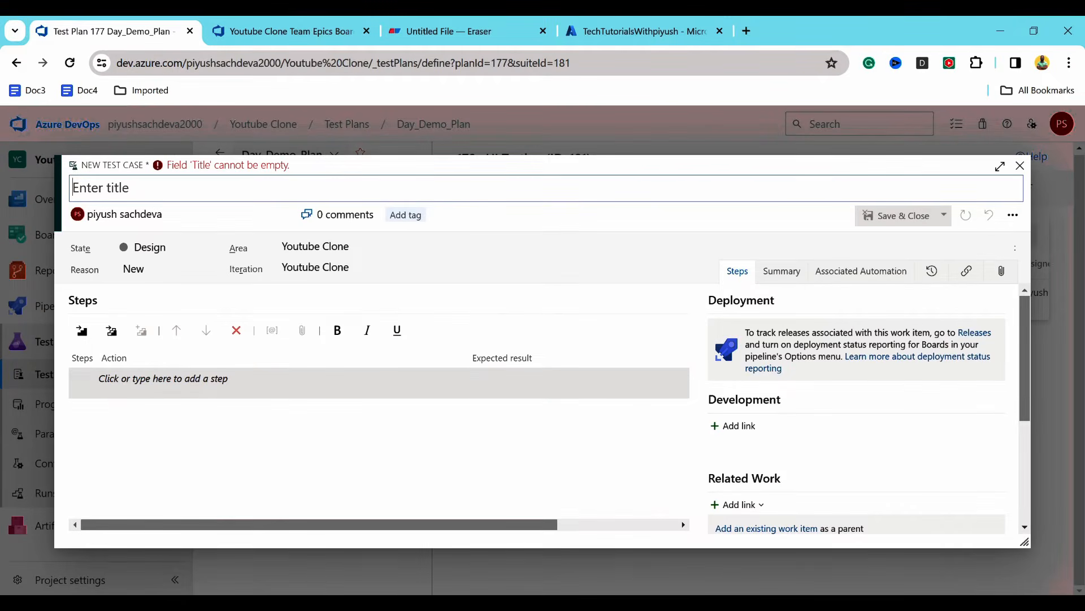
text(Youtube r)
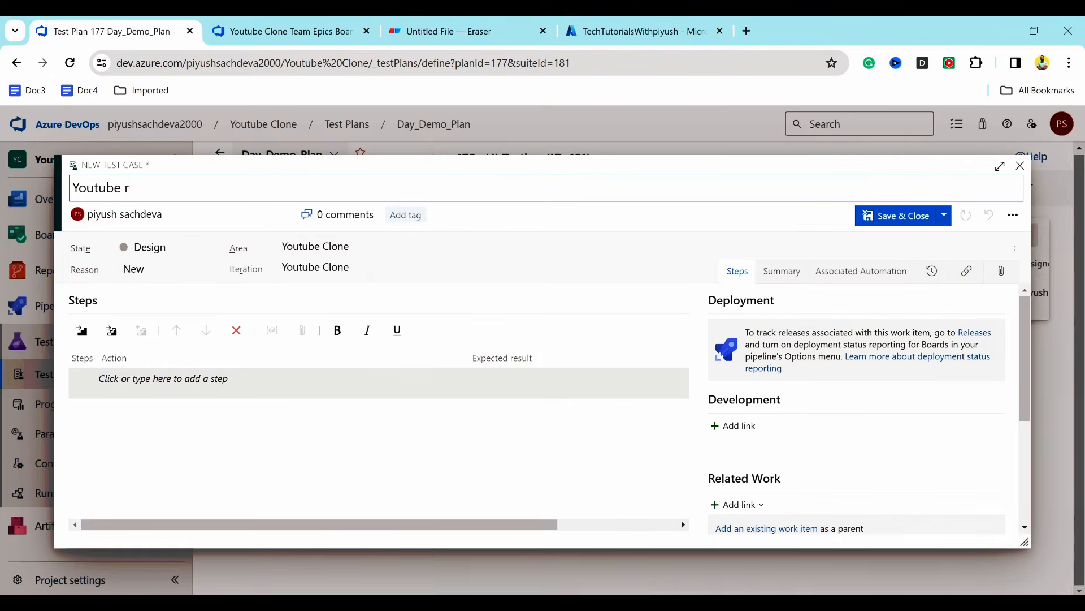
text(ecommendations)
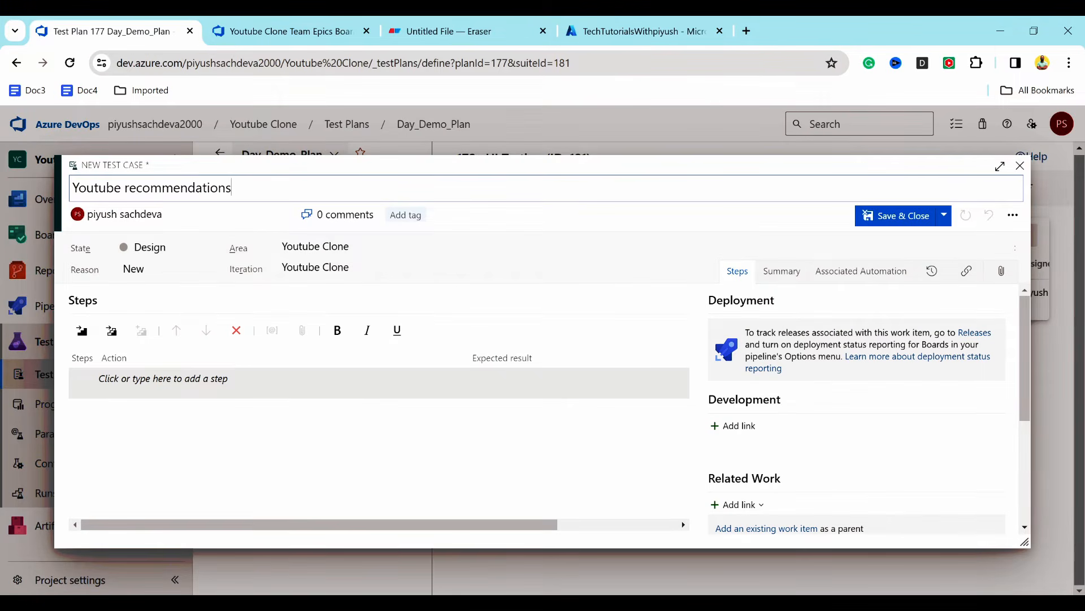
click(178, 385)
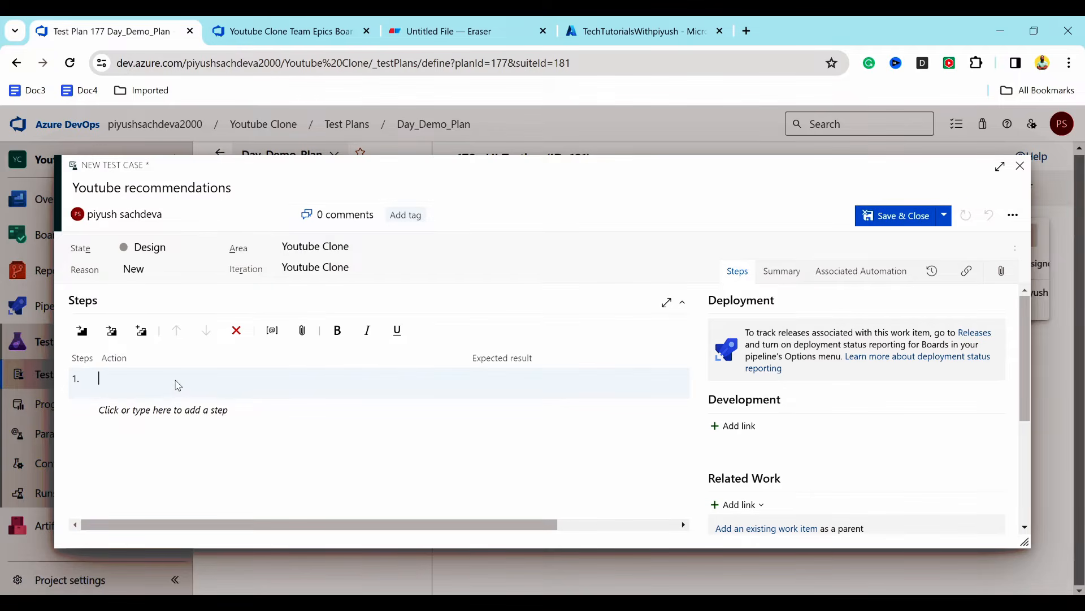
text(GO to the application and enter Tec)
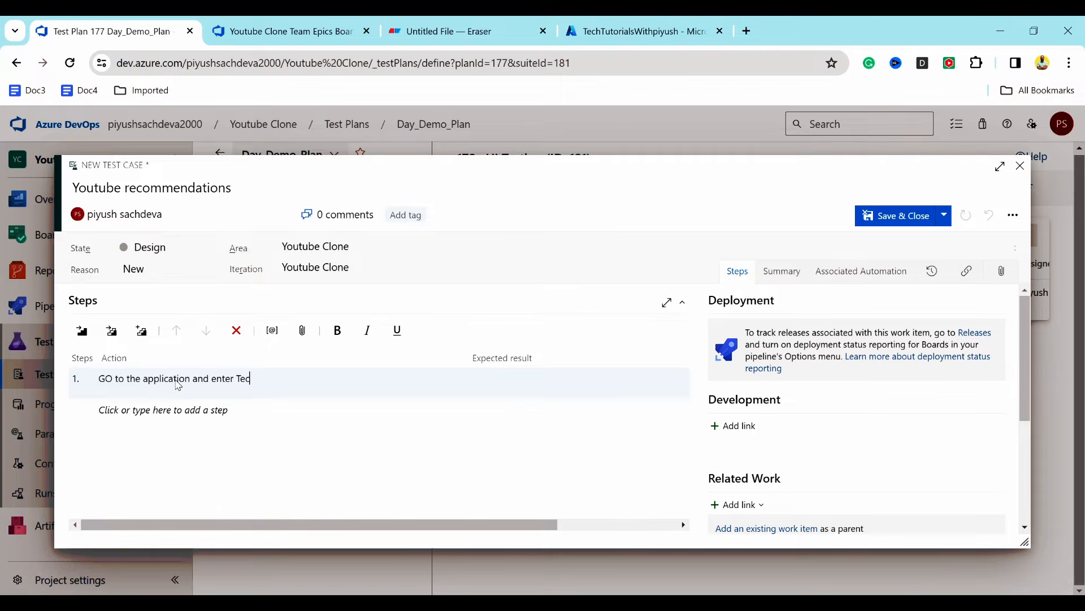
text(h Tutorials)
Step: Set the step's expected result to "Recommended search should appear" and save and close the test case
click(538, 383)
text(Recommended search )
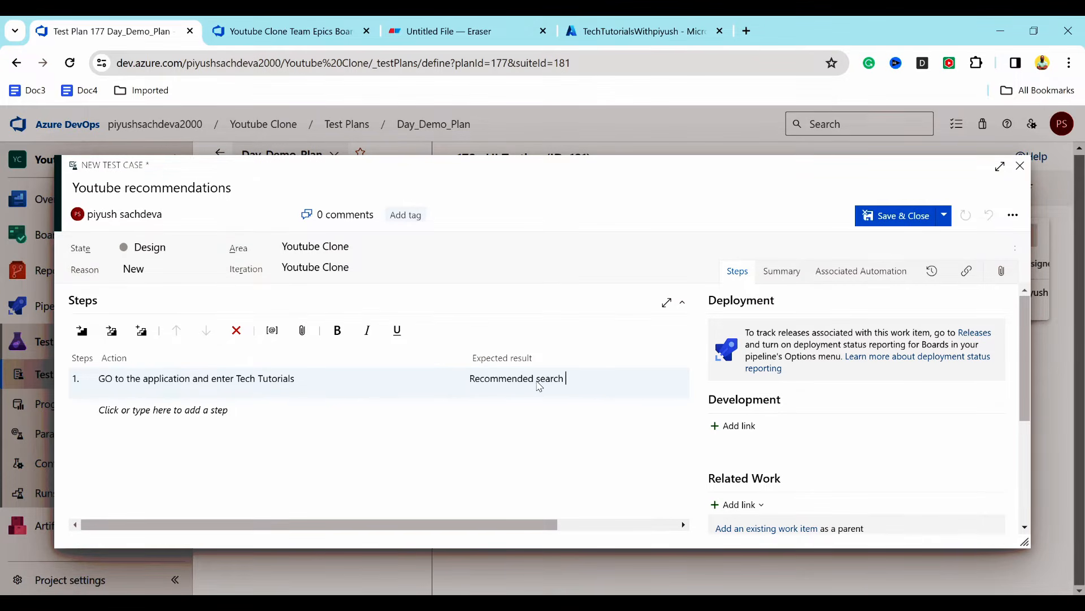
text(should appear)
click(878, 215)
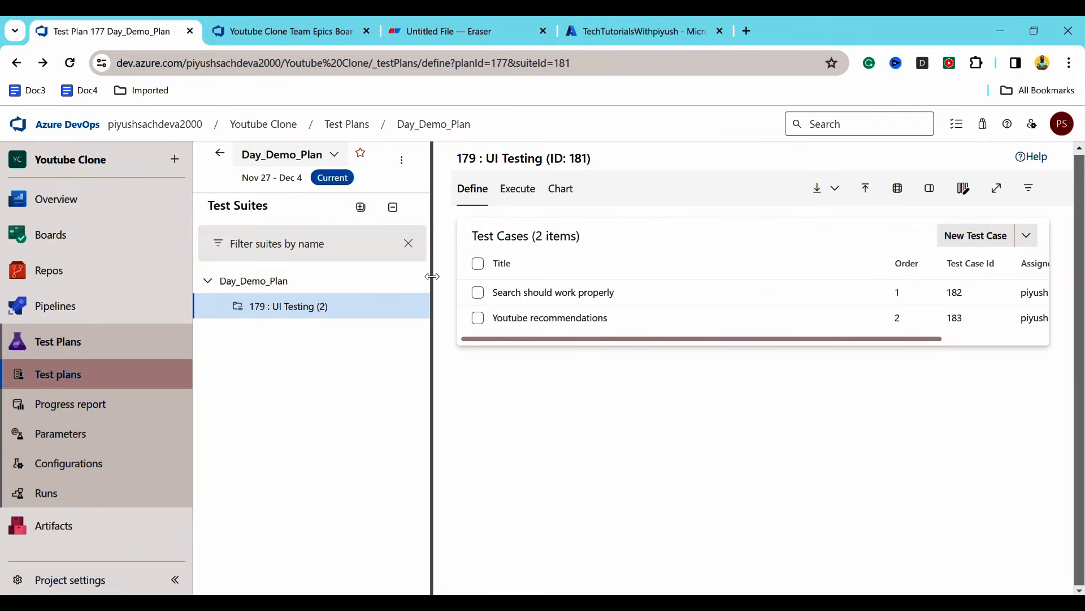
Step: Open the "Search should work properly" test case, review its assignee choices and details, and close it without changes
click(529, 292)
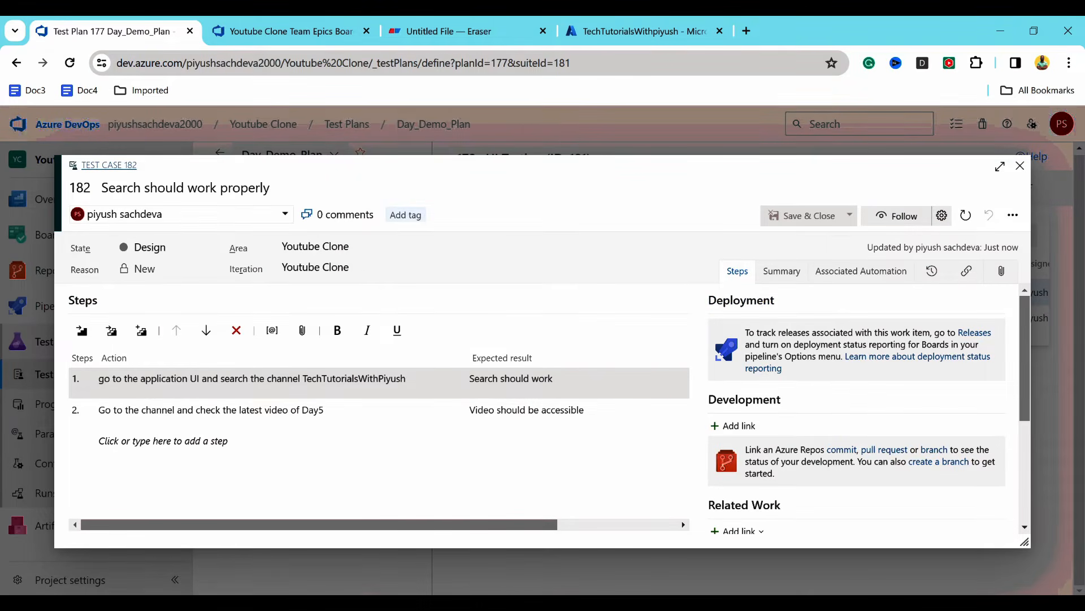
click(282, 214)
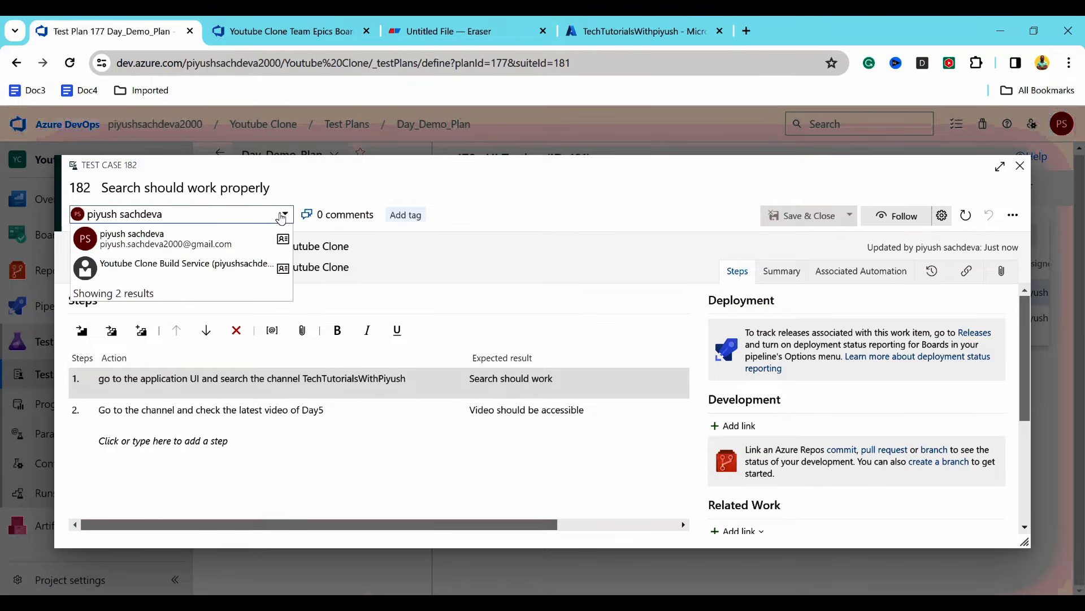
click(489, 224)
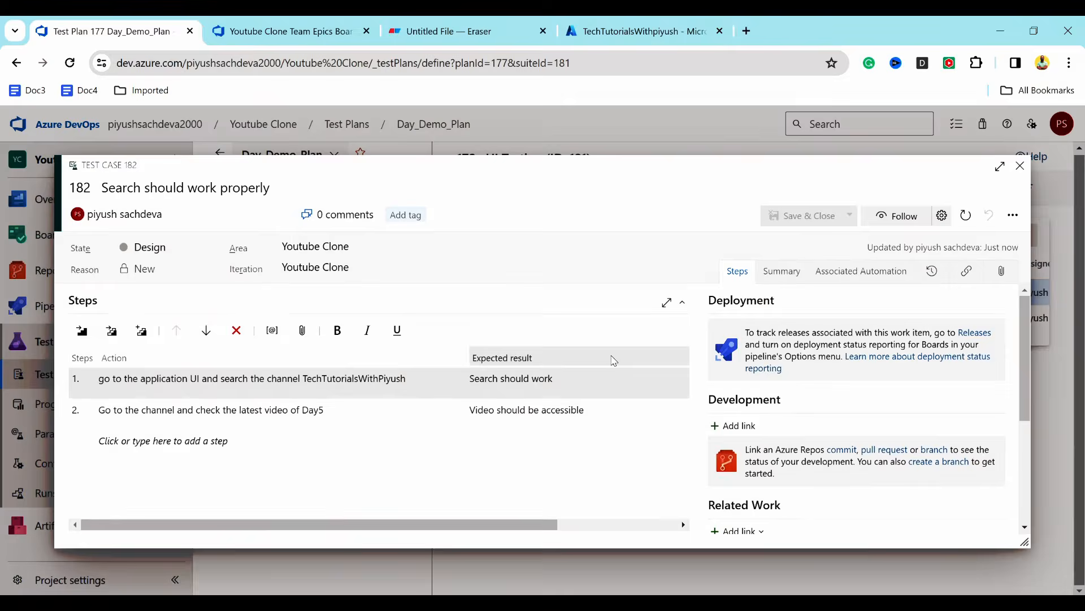
scroll(613, 360, down, 2)
scroll(296, 318, down, 2)
scroll(283, 357, up, 3)
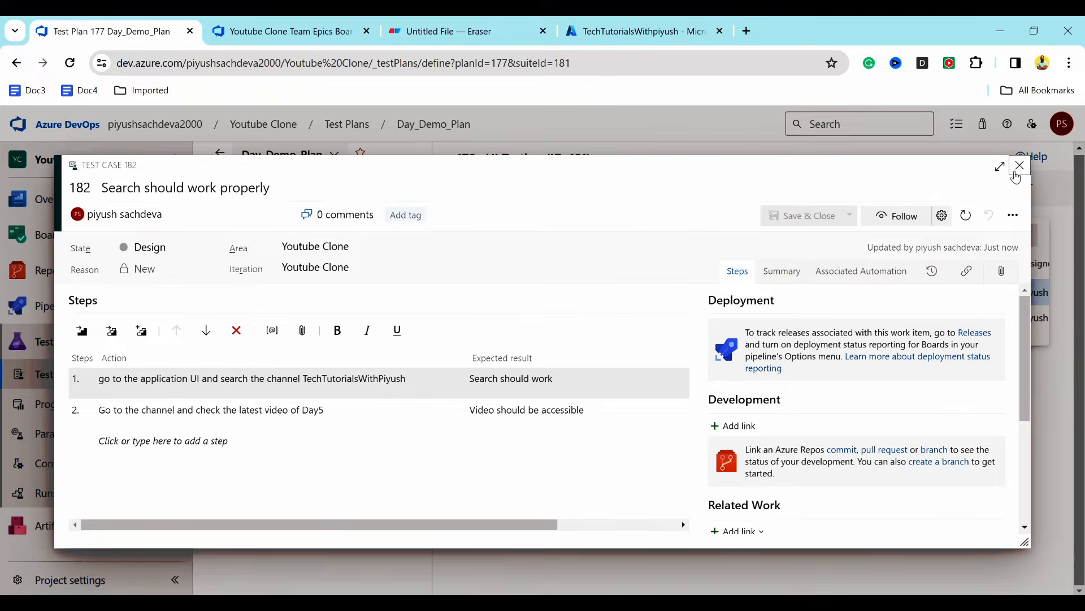
click(1019, 168)
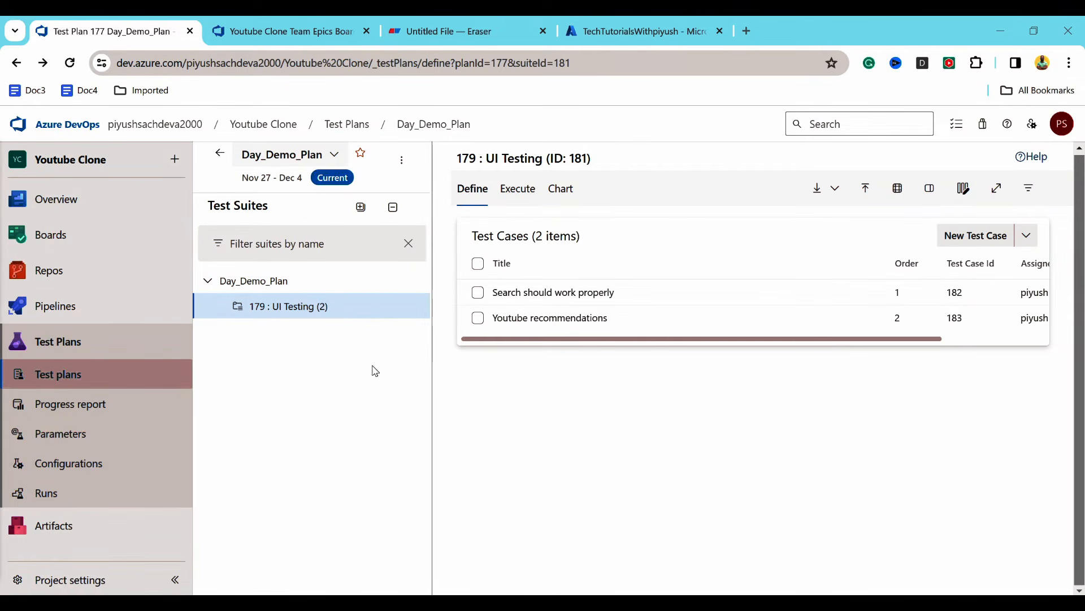
Step: Switch to the Epics board and expand the linked tests on the UI Testing epic card to examine them
click(272, 37)
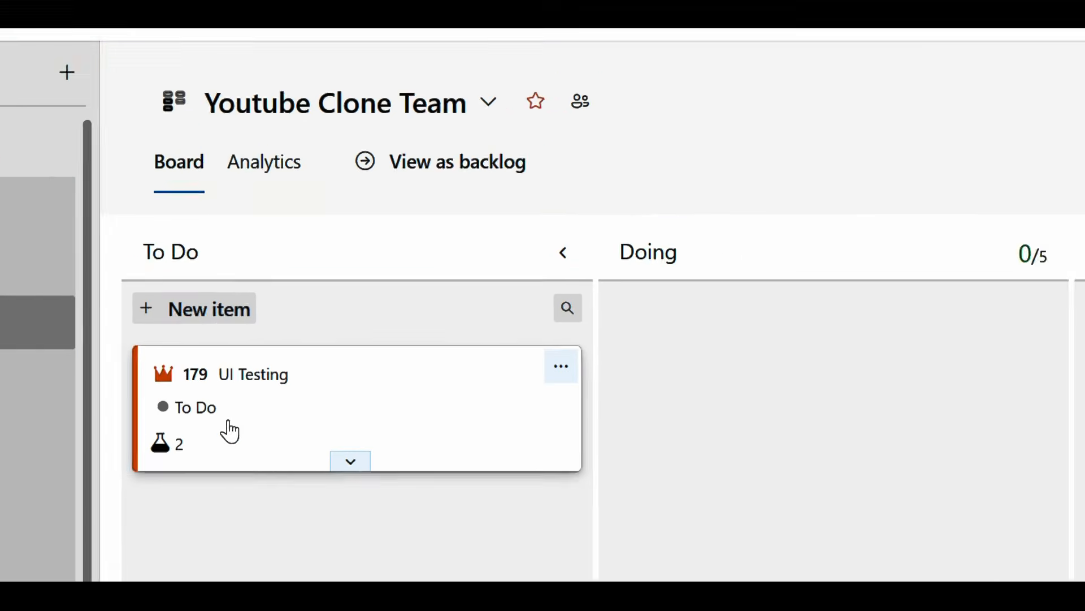
mouse_move(227, 372)
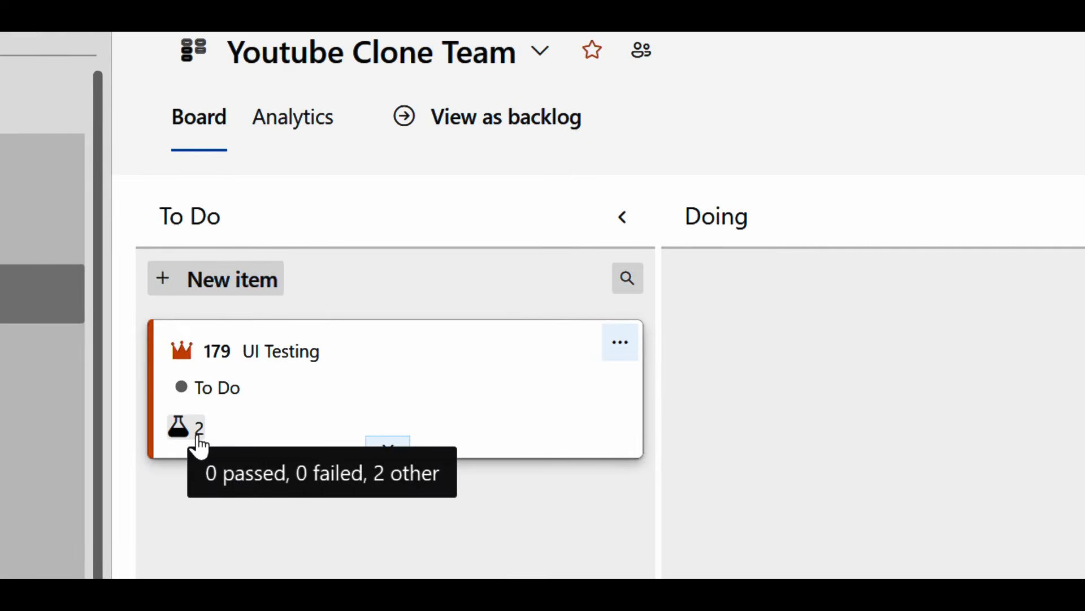
mouse_move(191, 438)
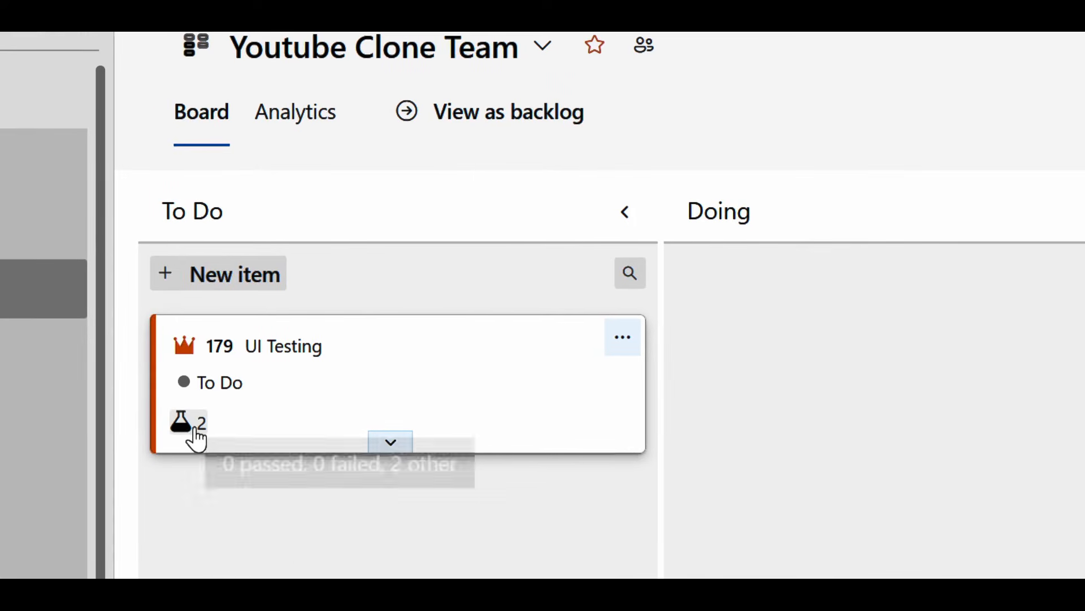
click(193, 435)
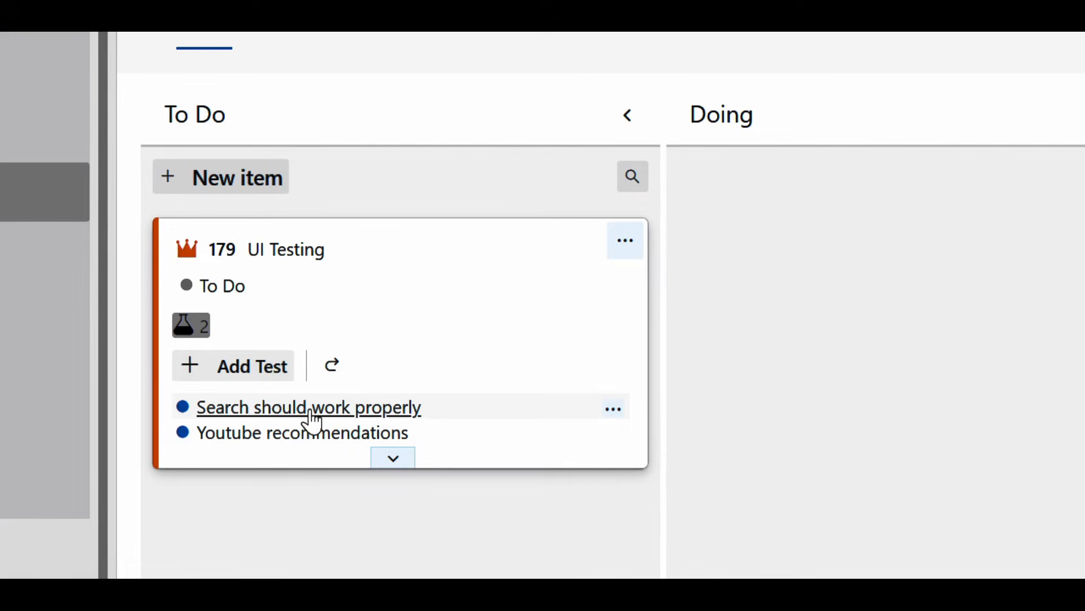
mouse_move(194, 331)
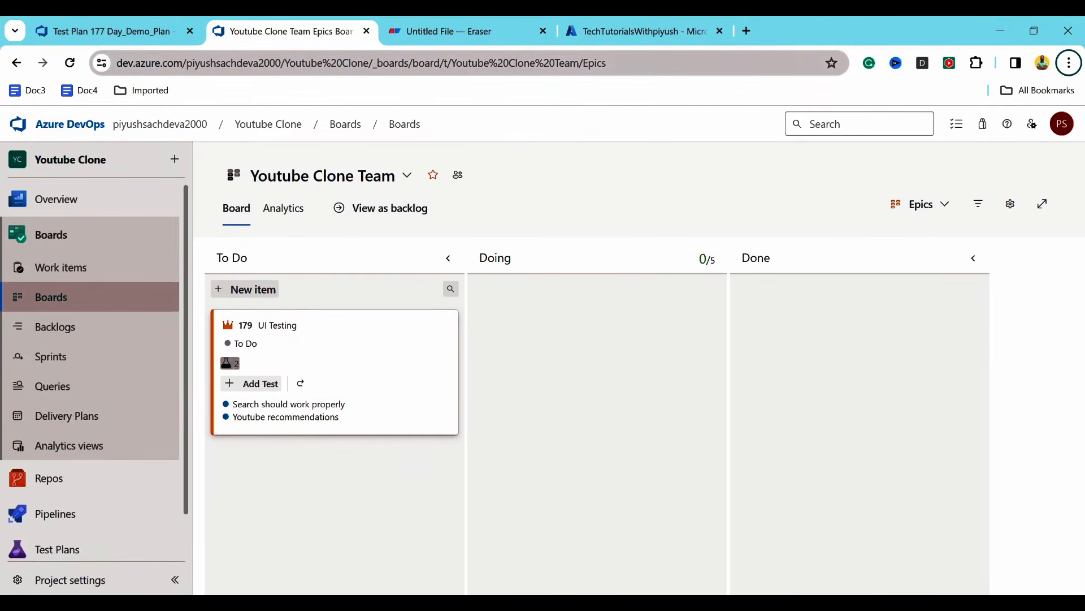
Step: Return to the UI Testing suite in Day_Demo_Plan and run the "Search should work properly" test for web application
click(119, 32)
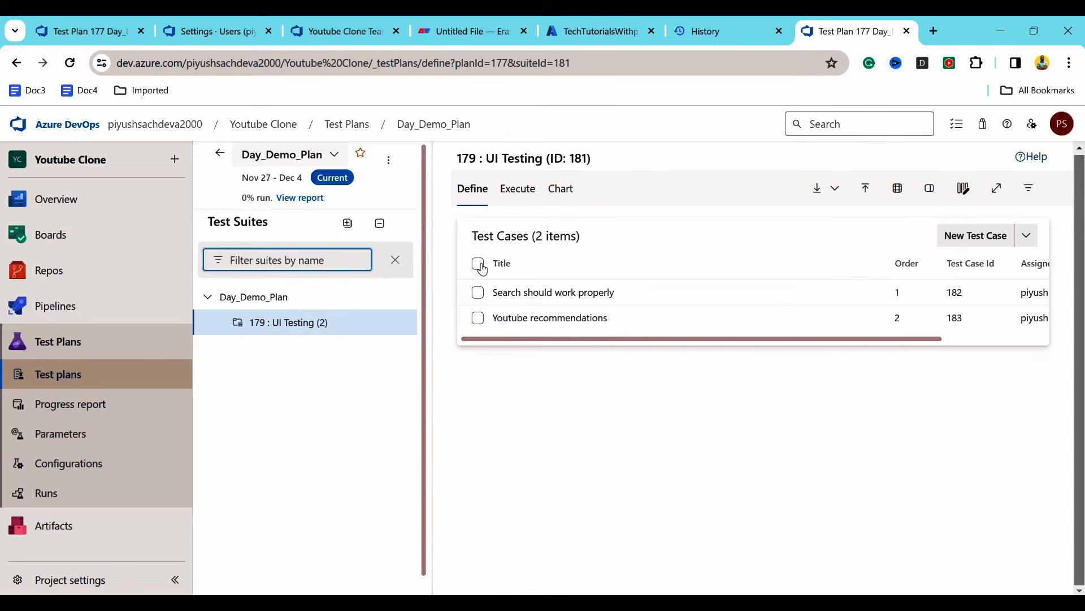
click(478, 265)
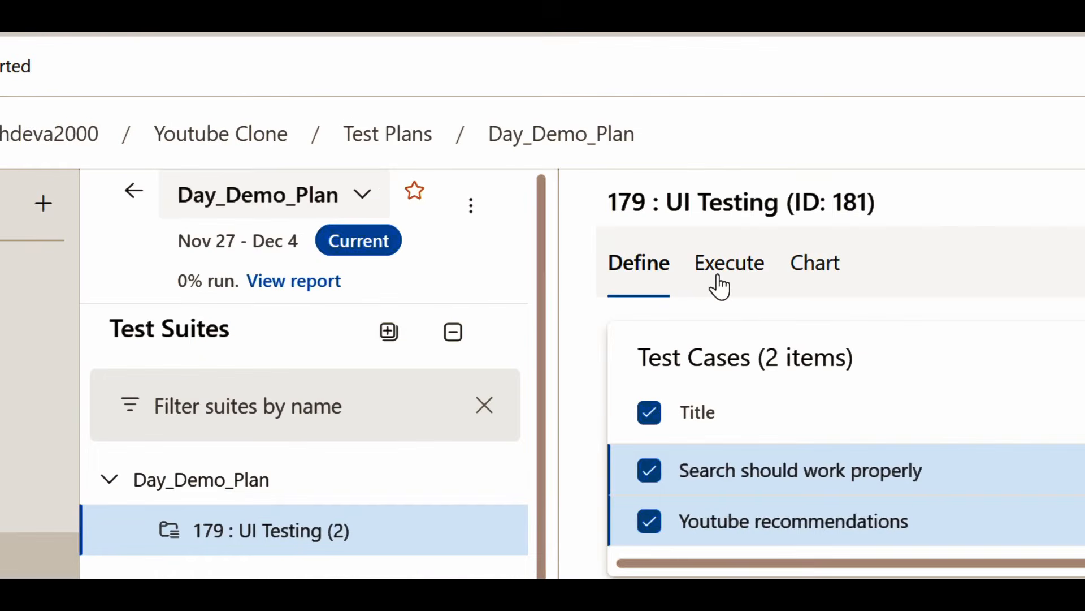
click(512, 195)
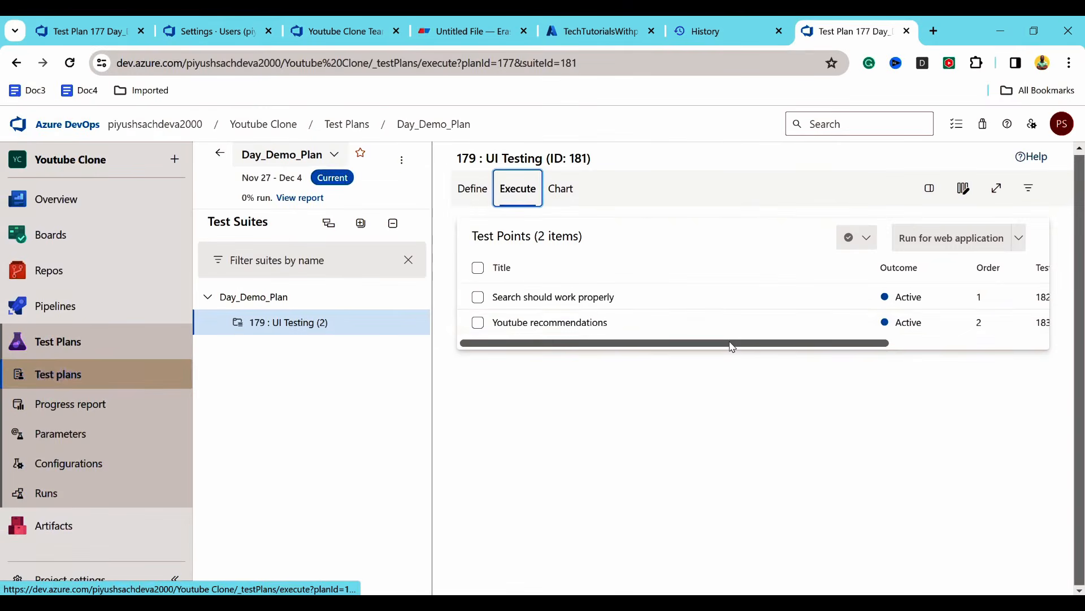
drag(750, 347, 680, 343)
click(477, 297)
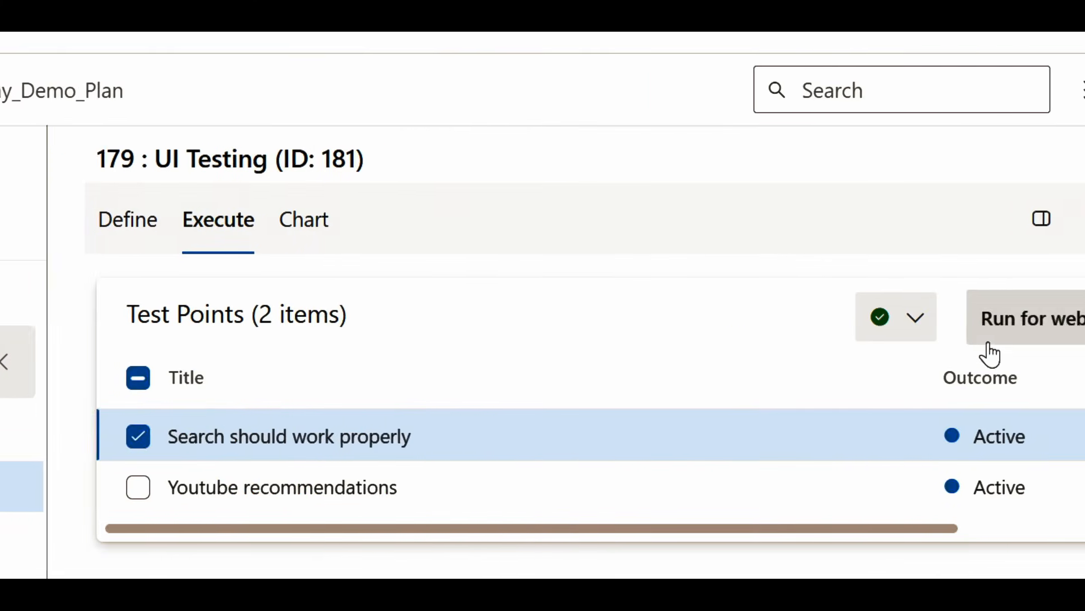
click(954, 328)
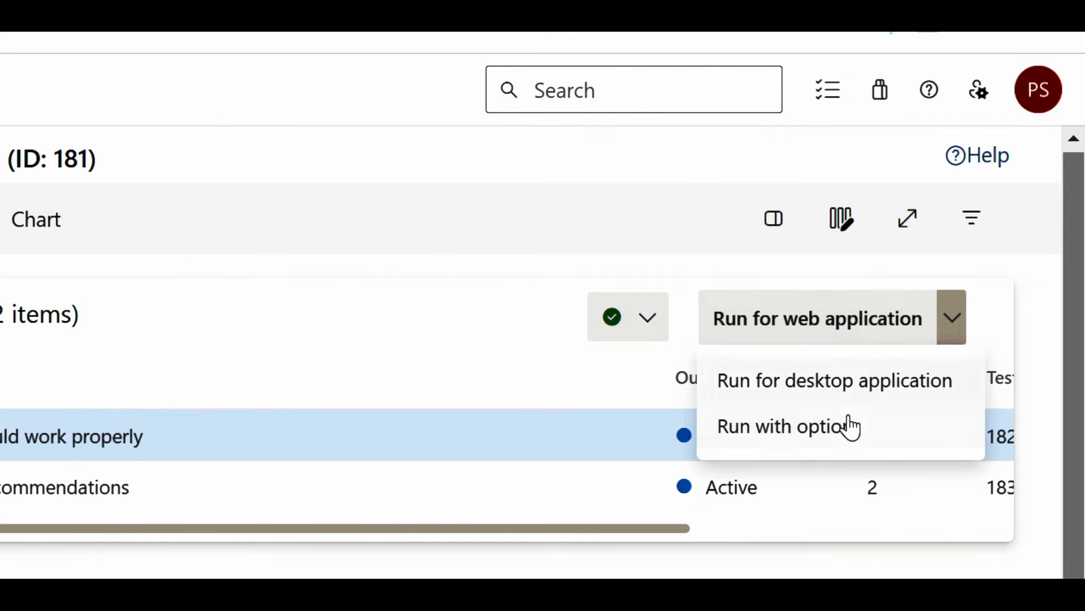
click(818, 334)
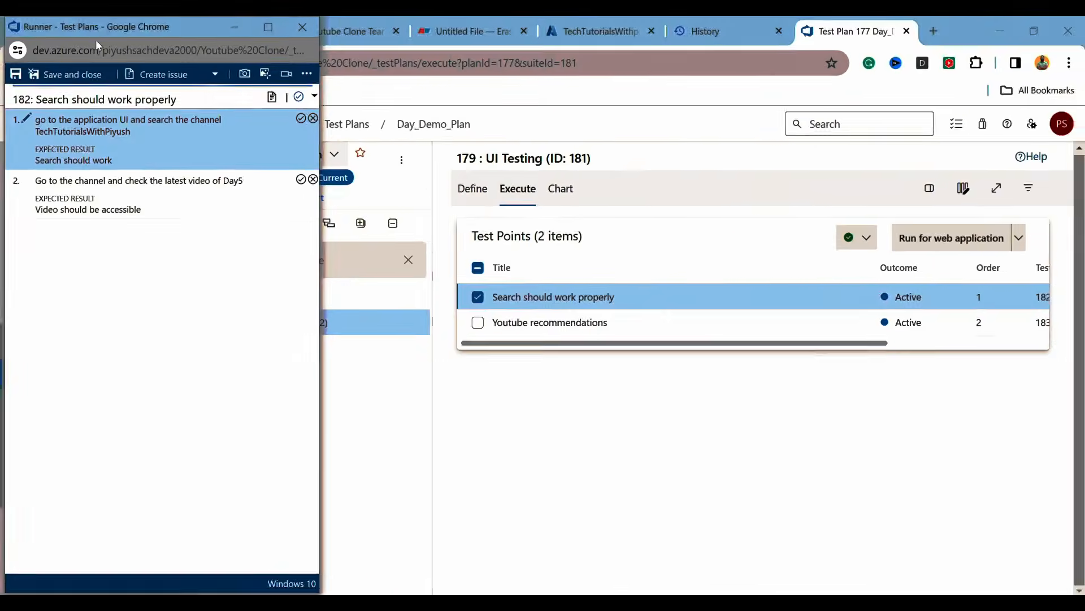
Step: Enlarge the test runner and examine its additional options for adding comments, attachments and screen recordings
drag(104, 27, 133, 55)
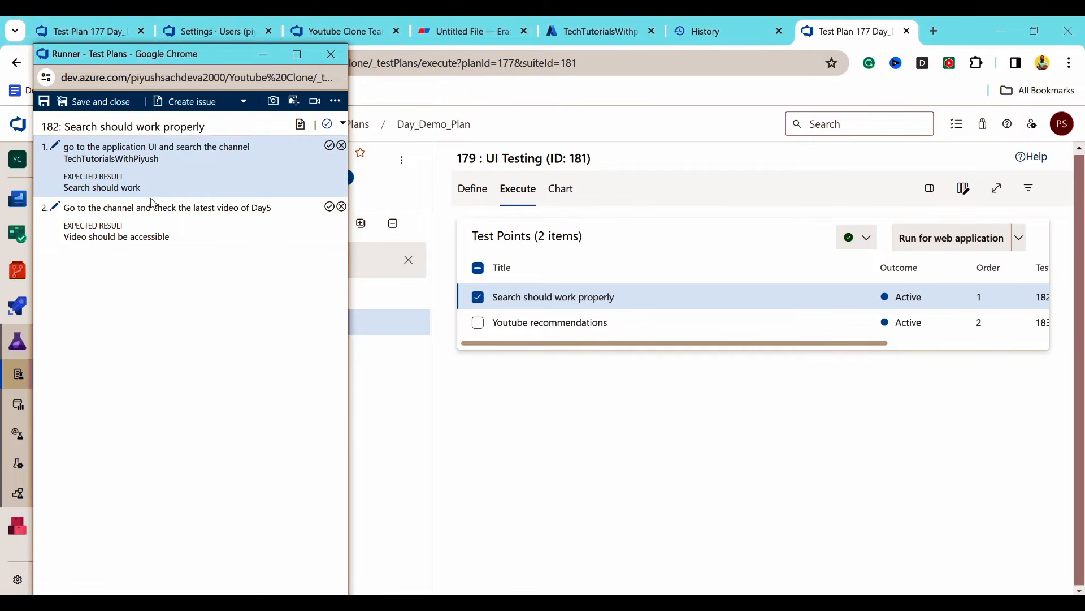
click(297, 54)
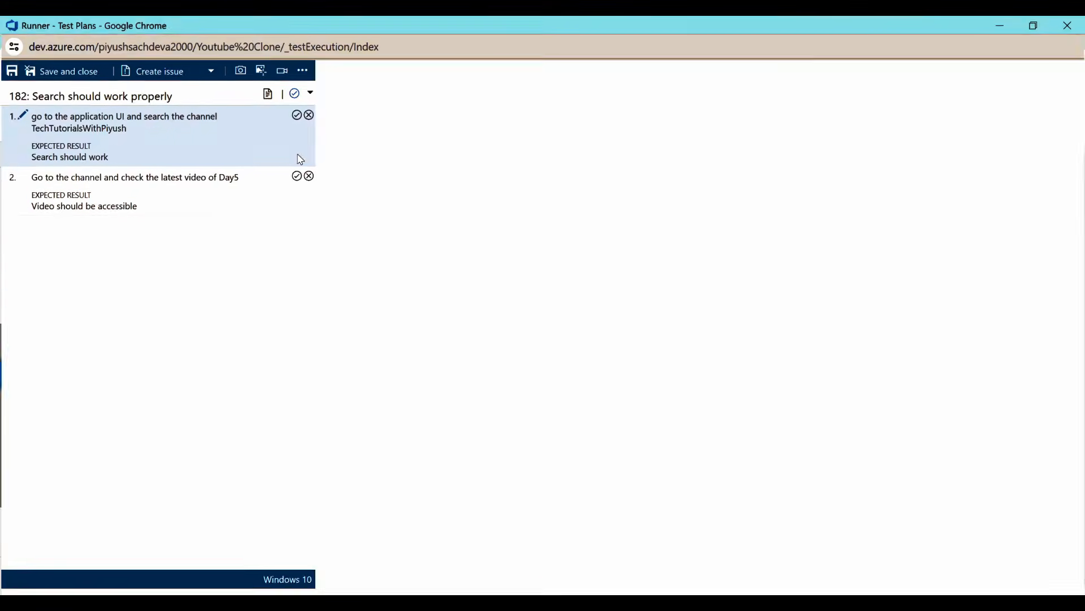
key(ctrl+plus)
key(ctrl+plus)
key(ctrl+plus)
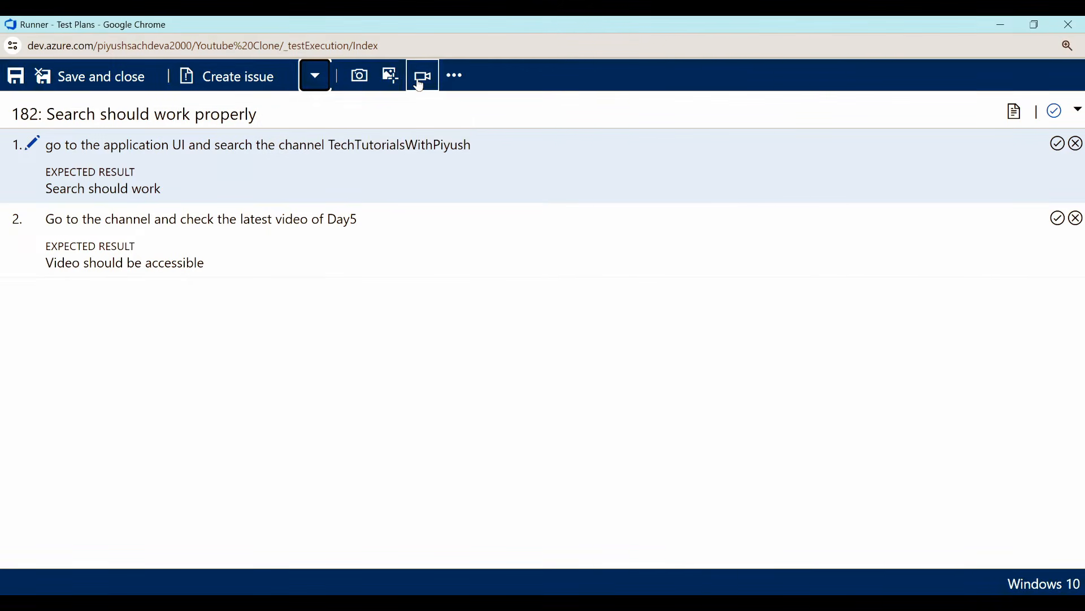
click(455, 77)
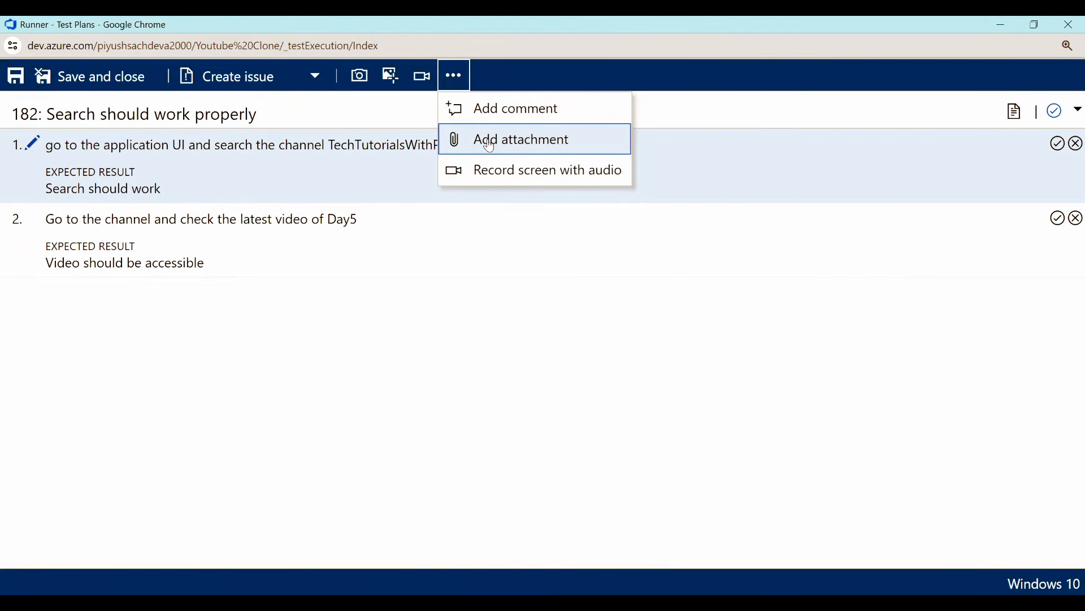
click(421, 348)
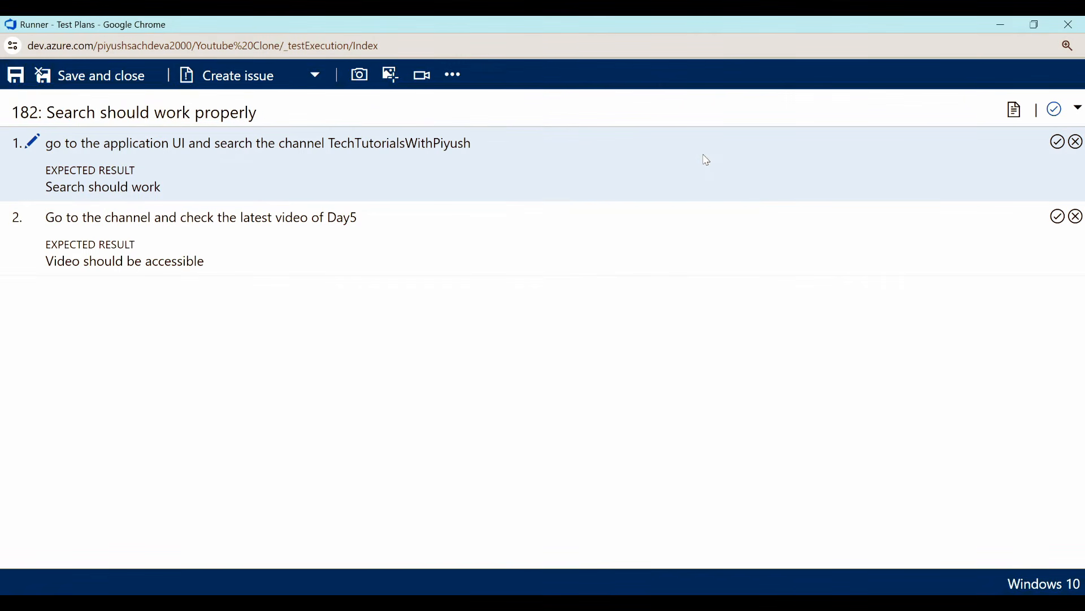
Step: Mark the first step of the running test case as passed and shrink the runner window
click(1057, 143)
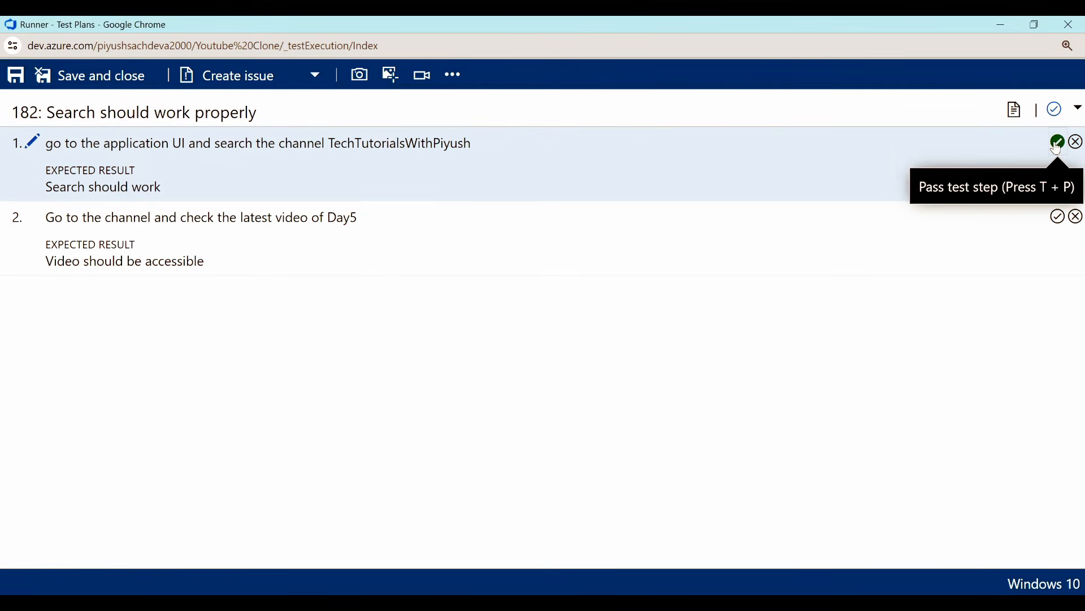
click(1057, 145)
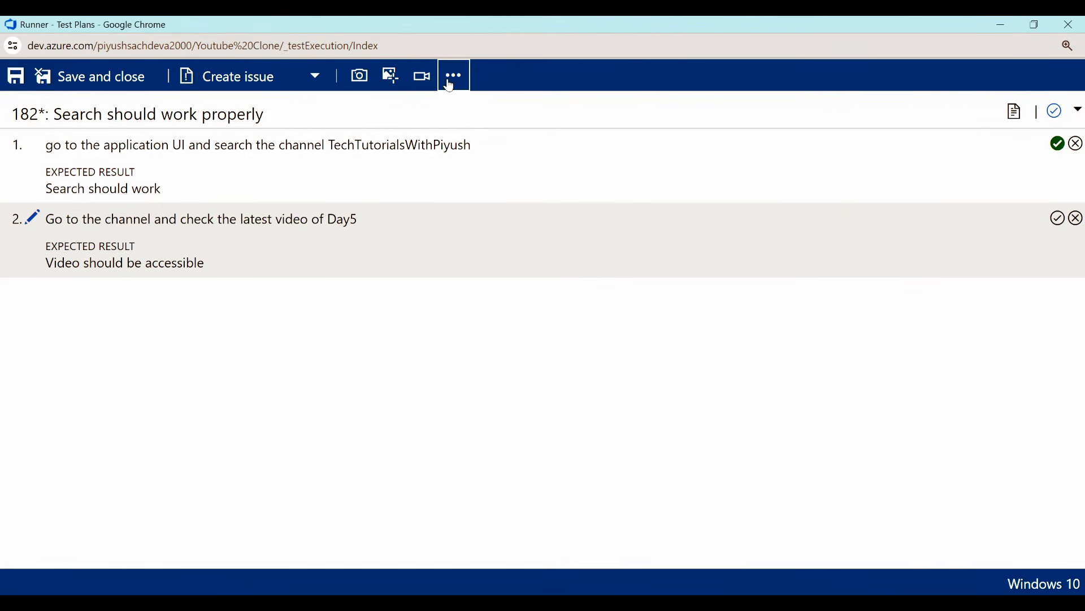
drag(452, 24, 397, 130)
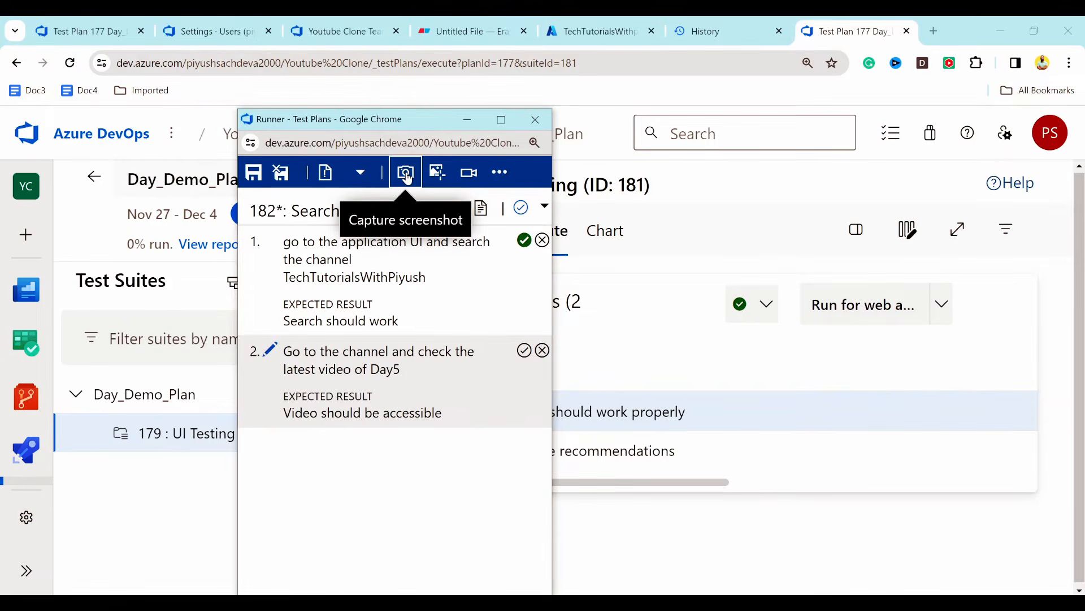
Step: Request a screenshot capture in the runner and install its prerequisite Test & Feedback extension in Chrome
click(407, 175)
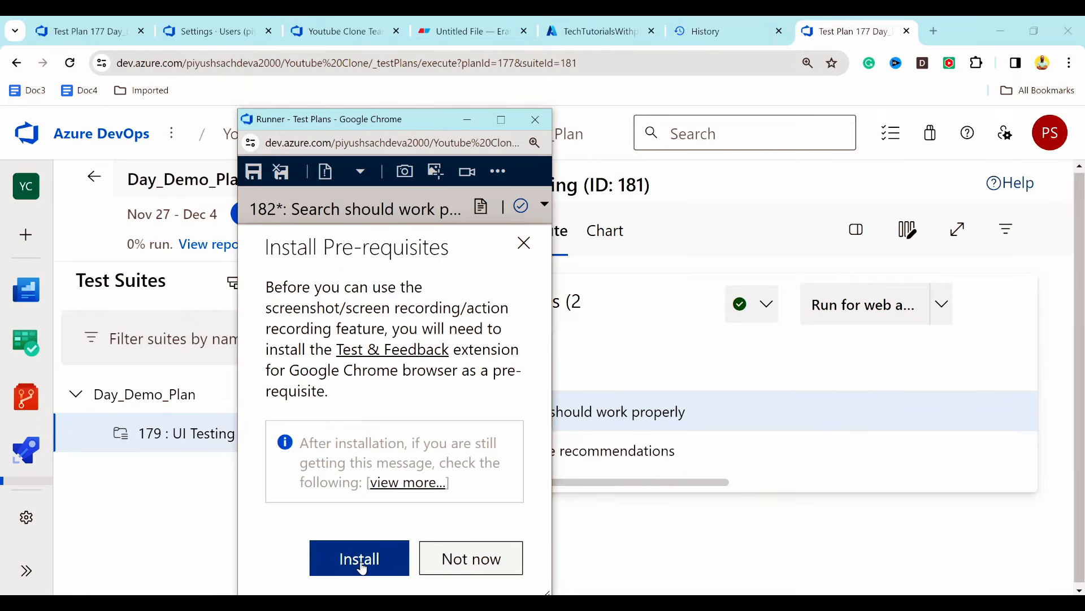
click(363, 567)
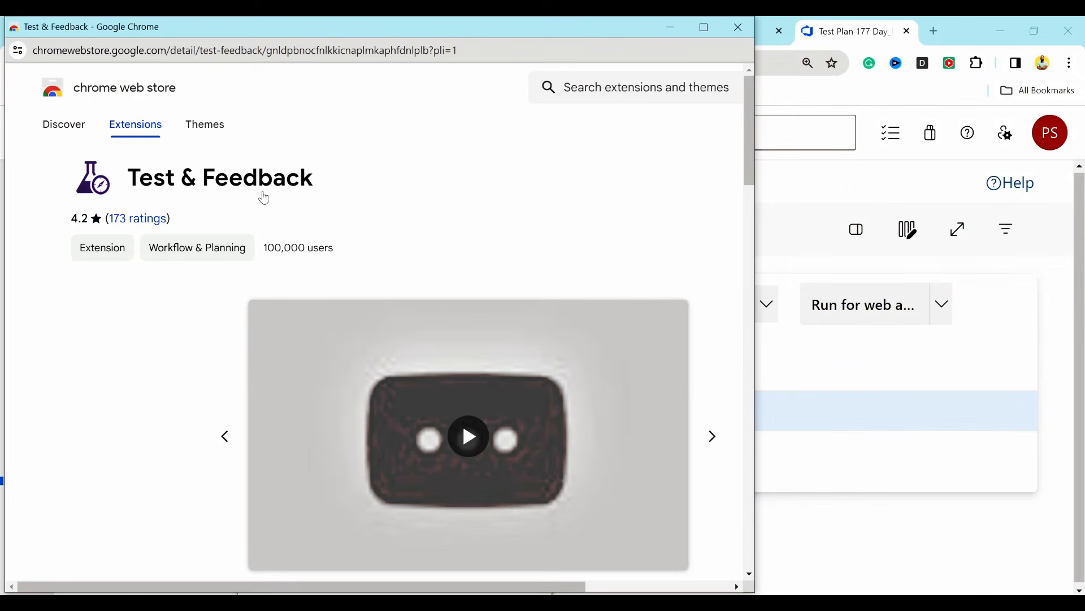
scroll(389, 323, down, 12)
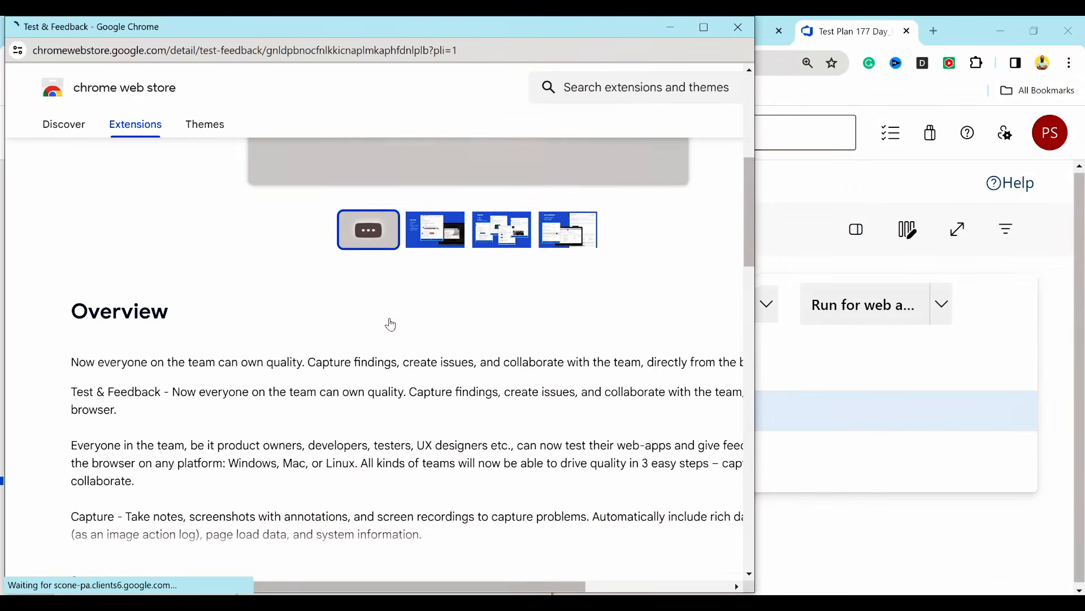
scroll(389, 323, up, 15)
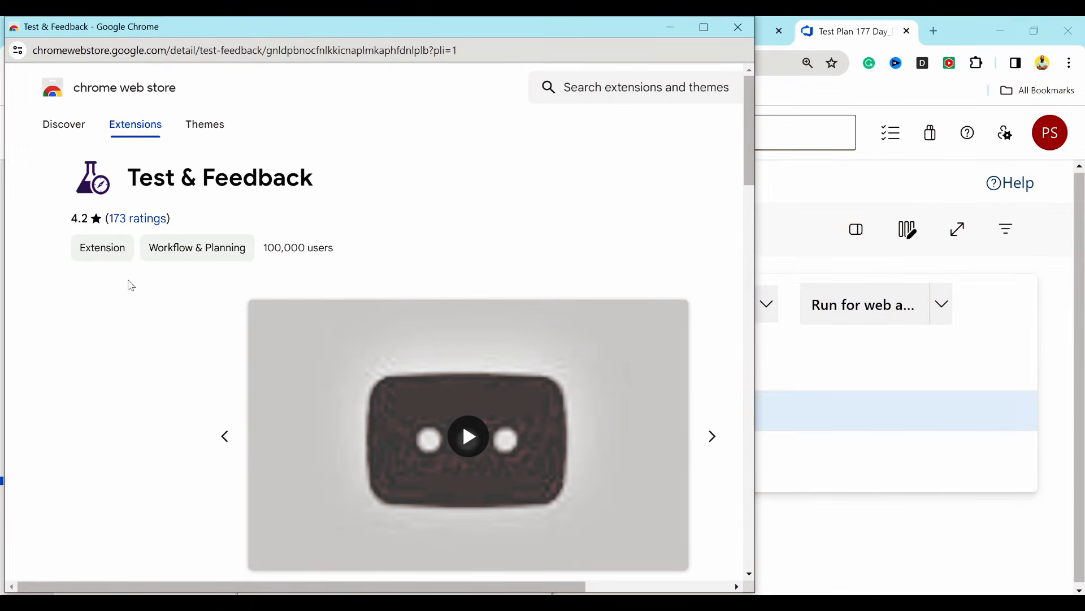
key(ctrl+minus)
key(ctrl+minus)
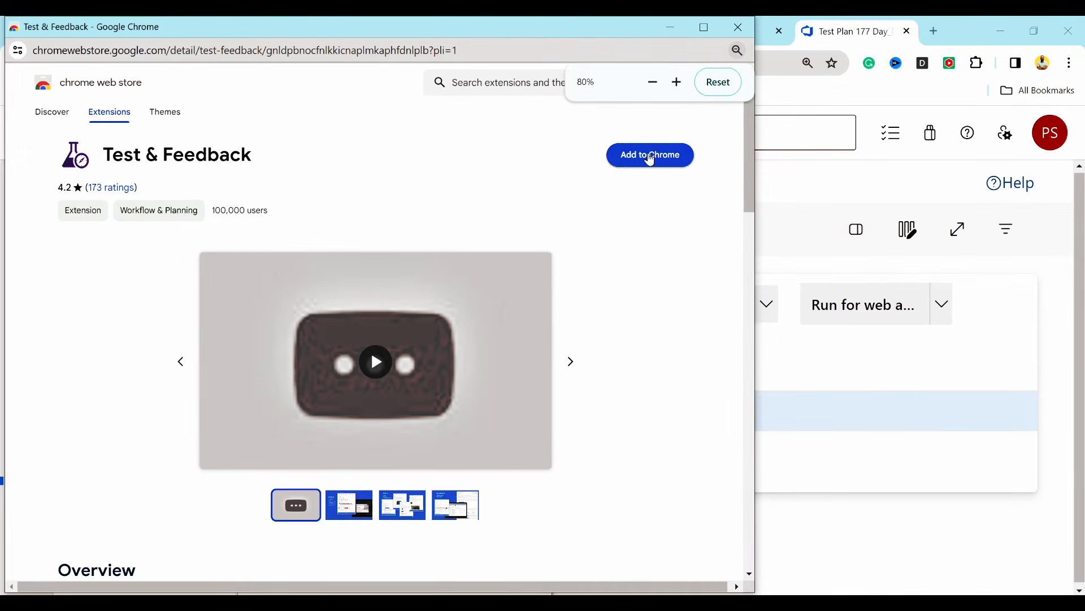
click(650, 156)
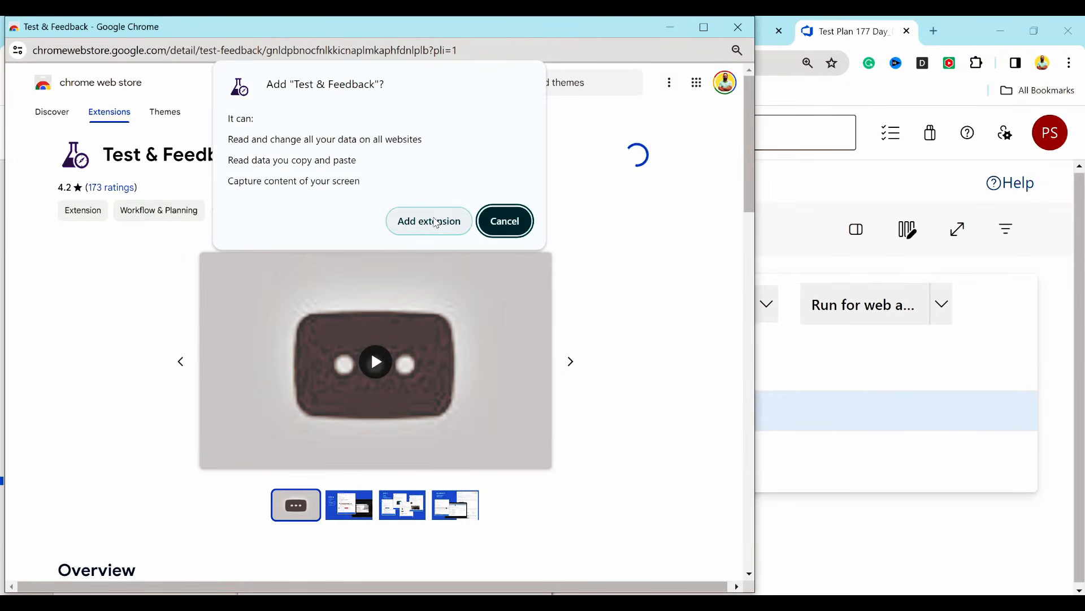
click(436, 222)
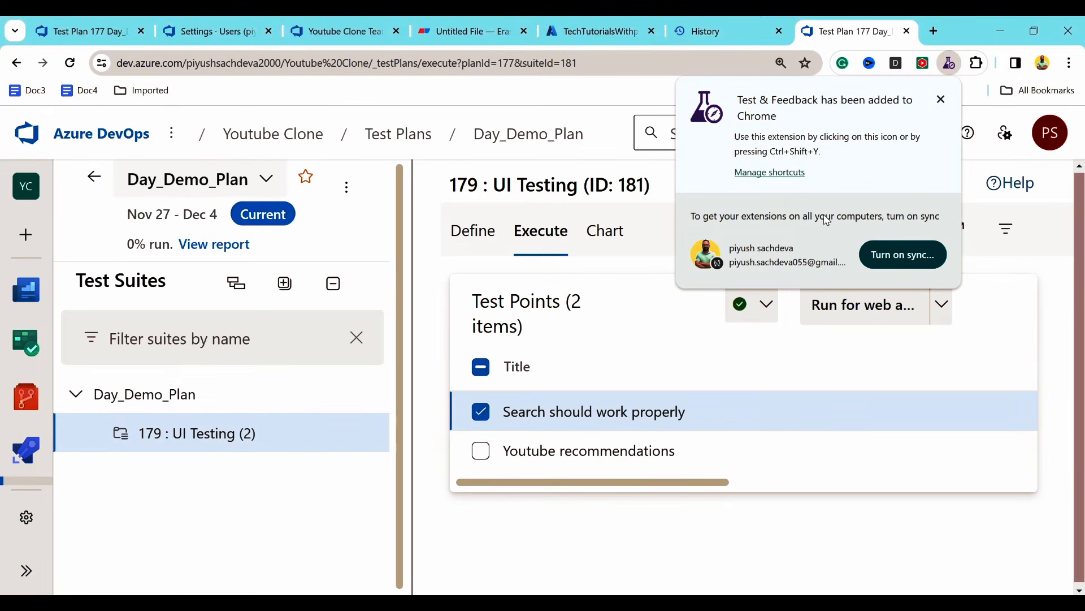
click(940, 99)
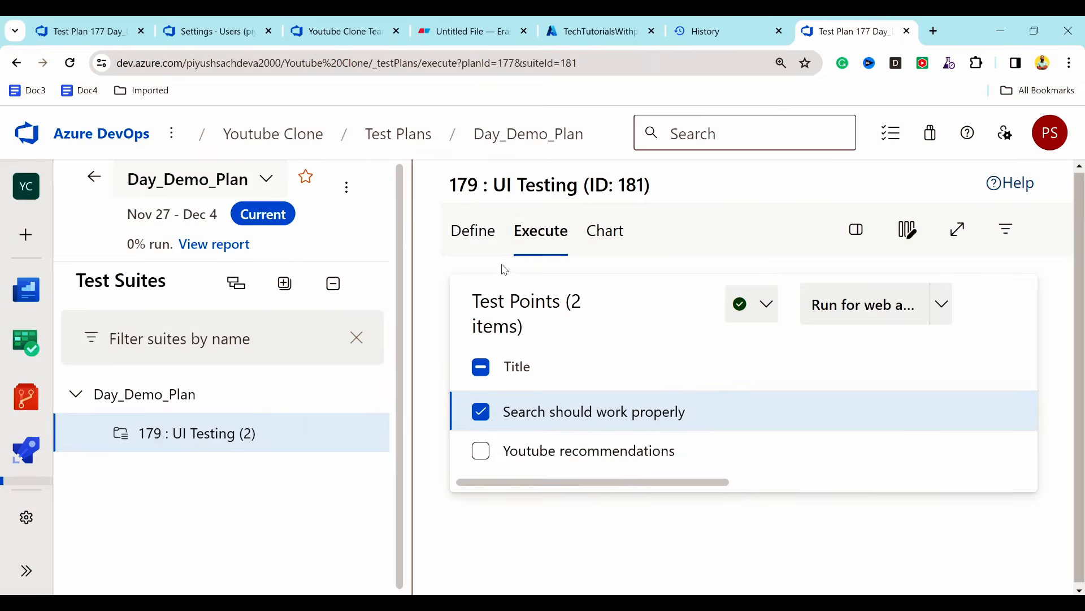
Step: Relaunch the test runner and run "Search should work properly" for web application again
key(alt+Tab)
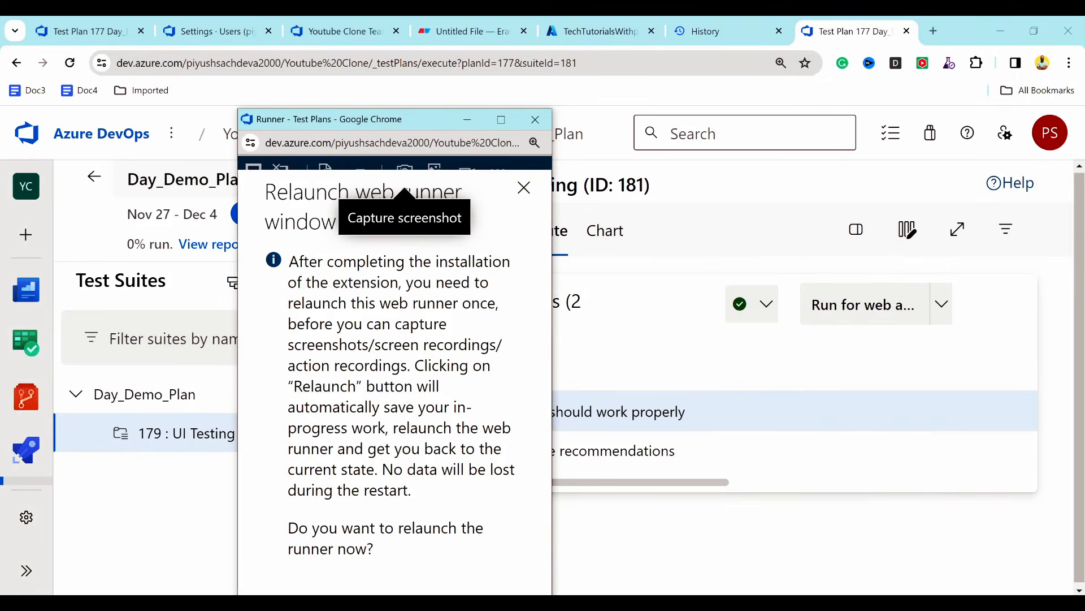
drag(425, 138, 370, 91)
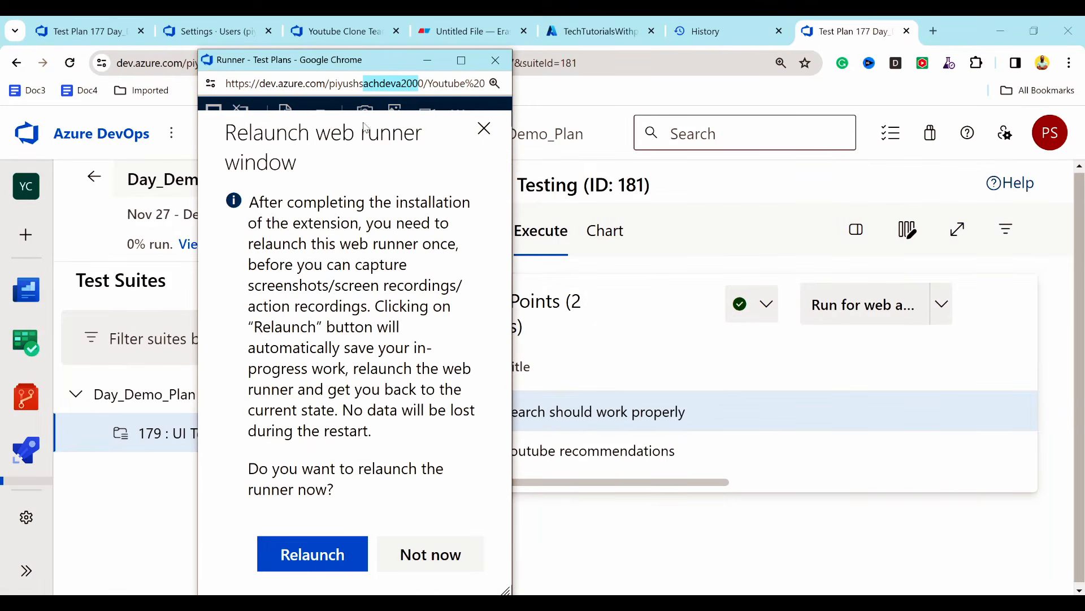
click(314, 560)
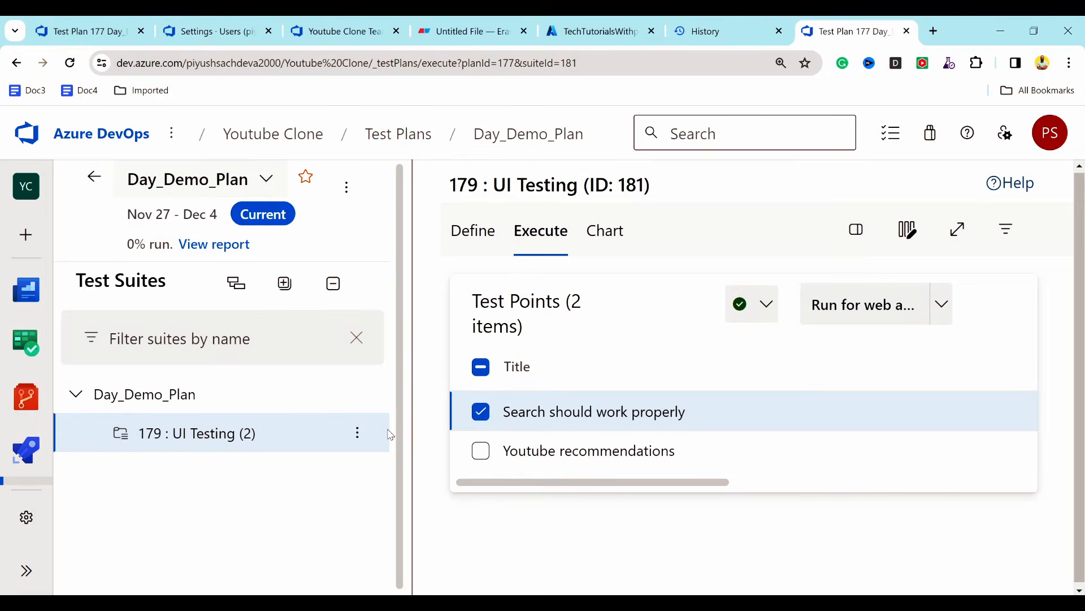
click(857, 311)
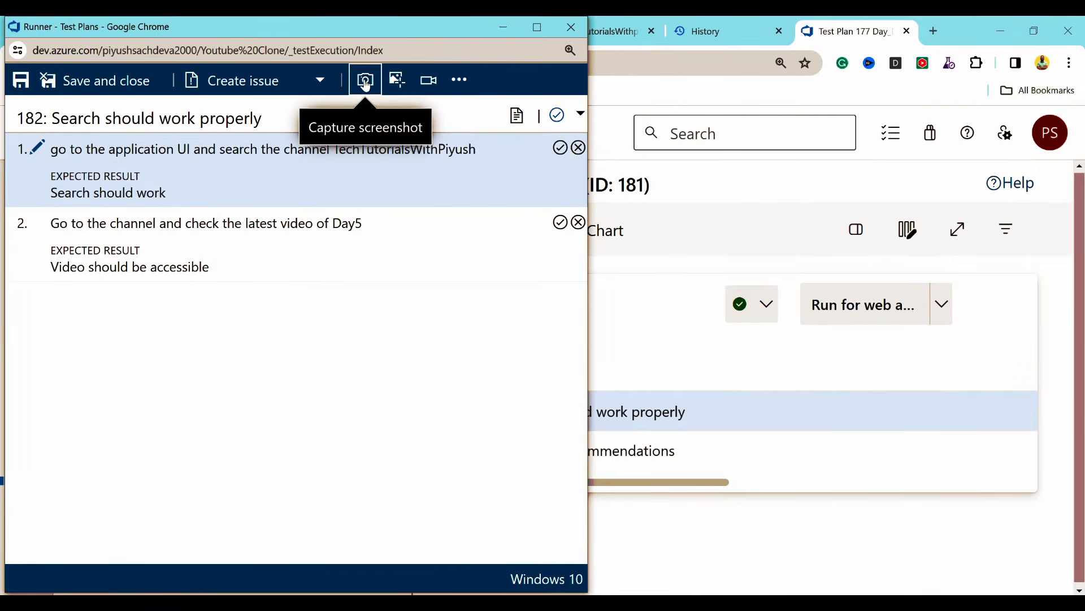
Step: Try to capture a screenshot for the first test step in the runner
click(365, 82)
key(Return)
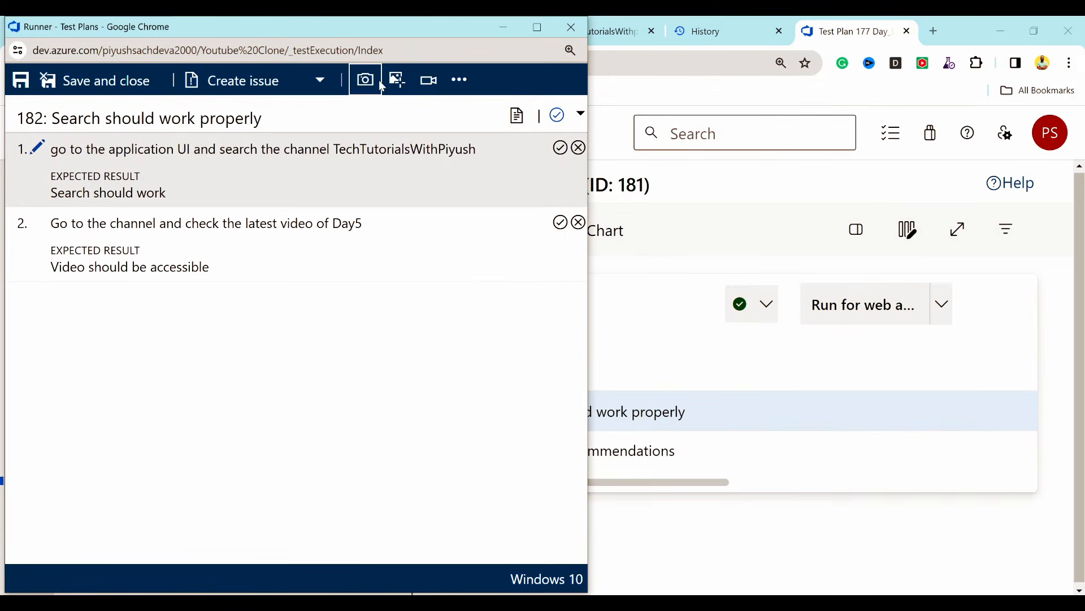
click(375, 79)
click(408, 165)
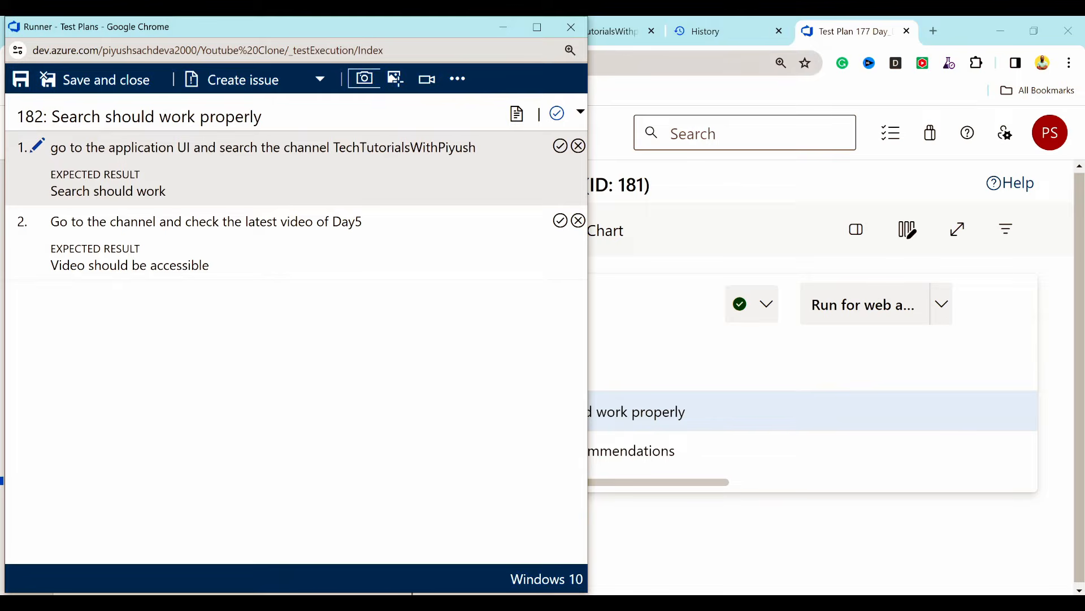
Step: Connect the Test & Feedback extension to the Azure DevOps organization's server URL, leaving out the project name
click(953, 68)
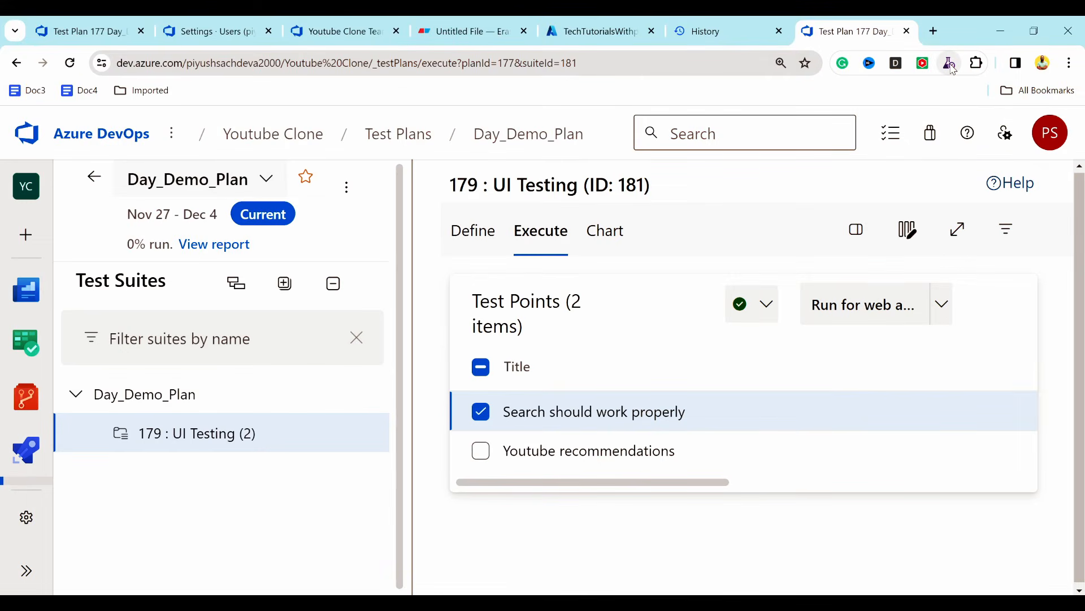
click(951, 64)
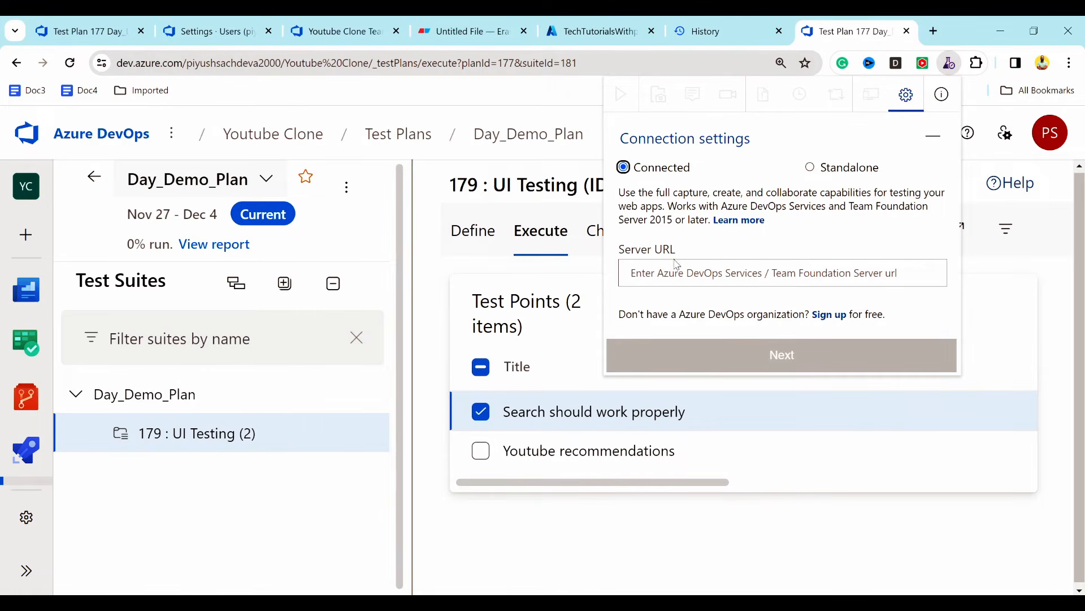
click(758, 273)
text(https://dev.azure.com/piyushsachdeva2000/Youtube%20Clone)
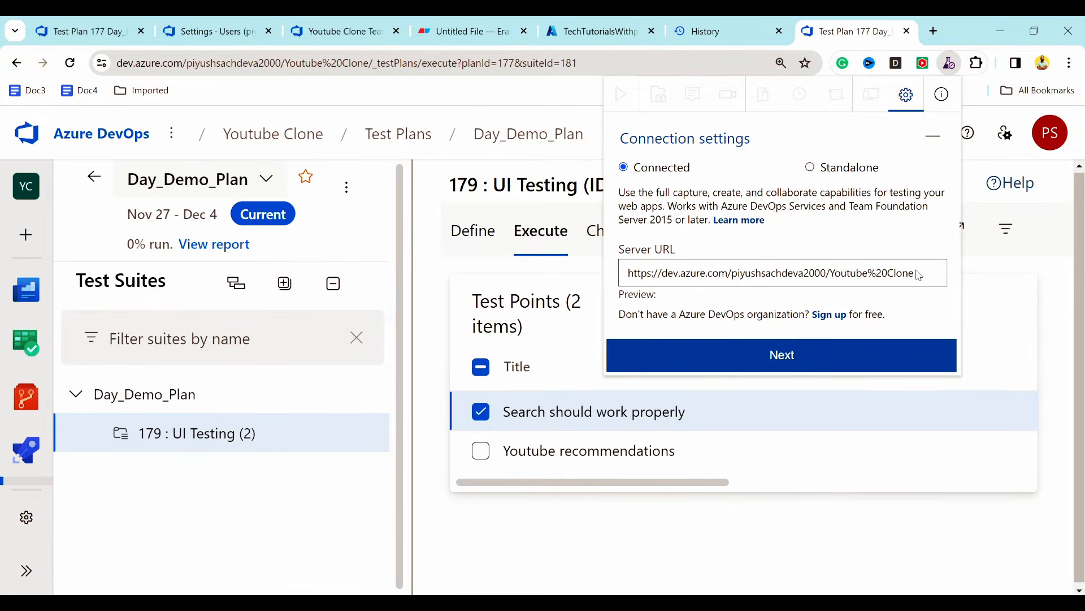
drag(831, 273, 914, 273)
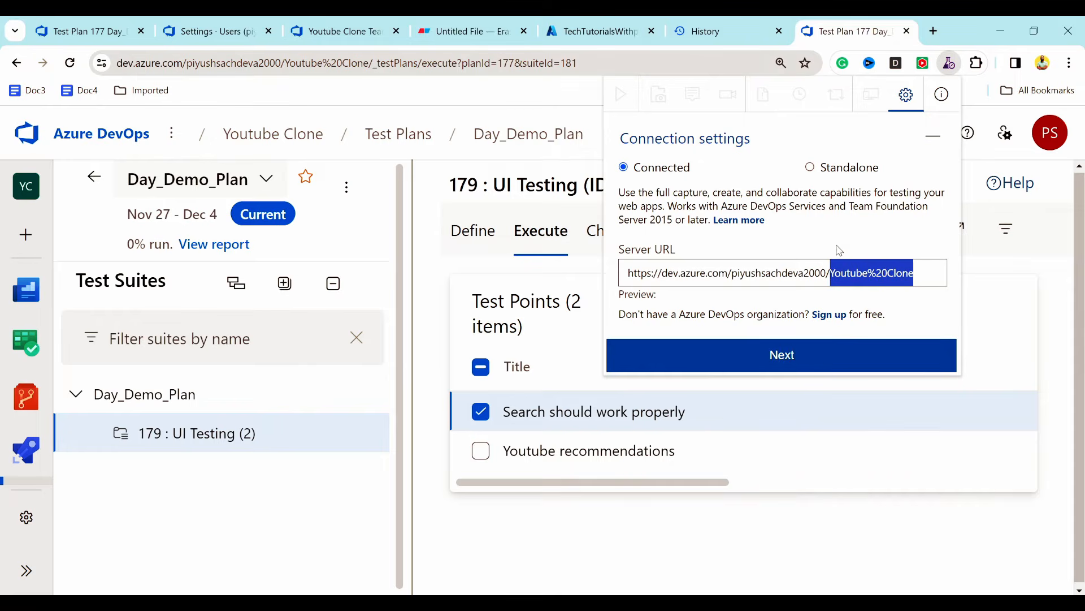
key(BackSpace)
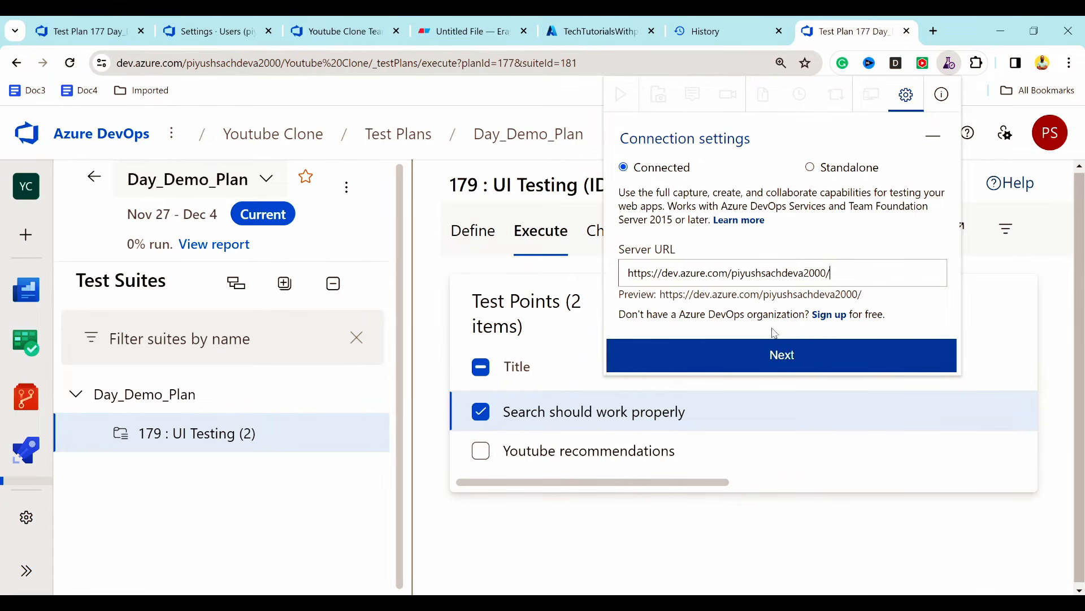
click(763, 358)
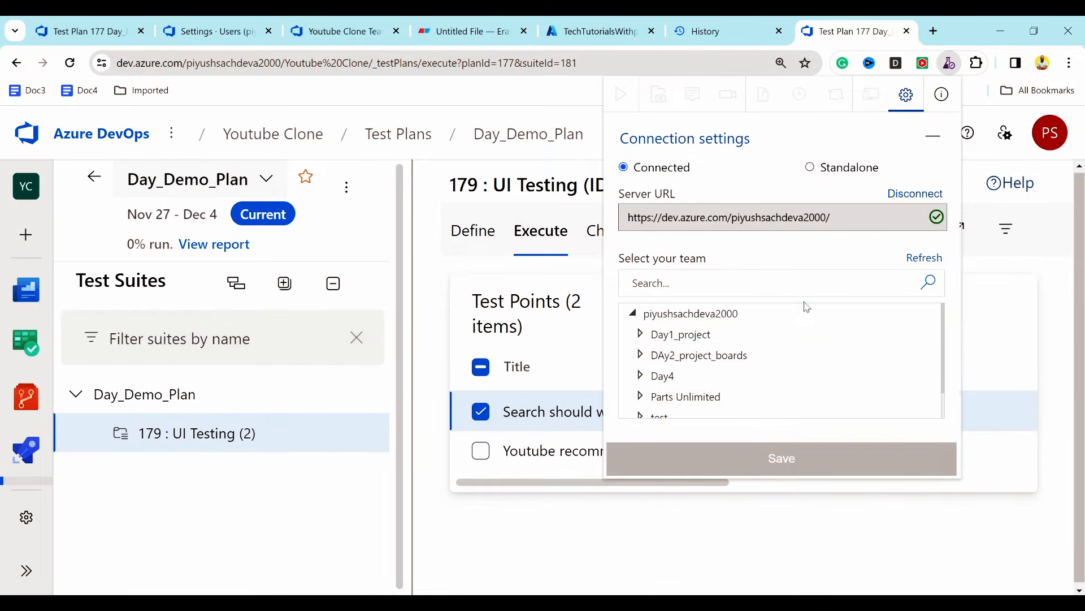
Step: Select Youtube Clone Team under the Youtube Clone project as the extension's team and save the connection
scroll(786, 339, down, 1)
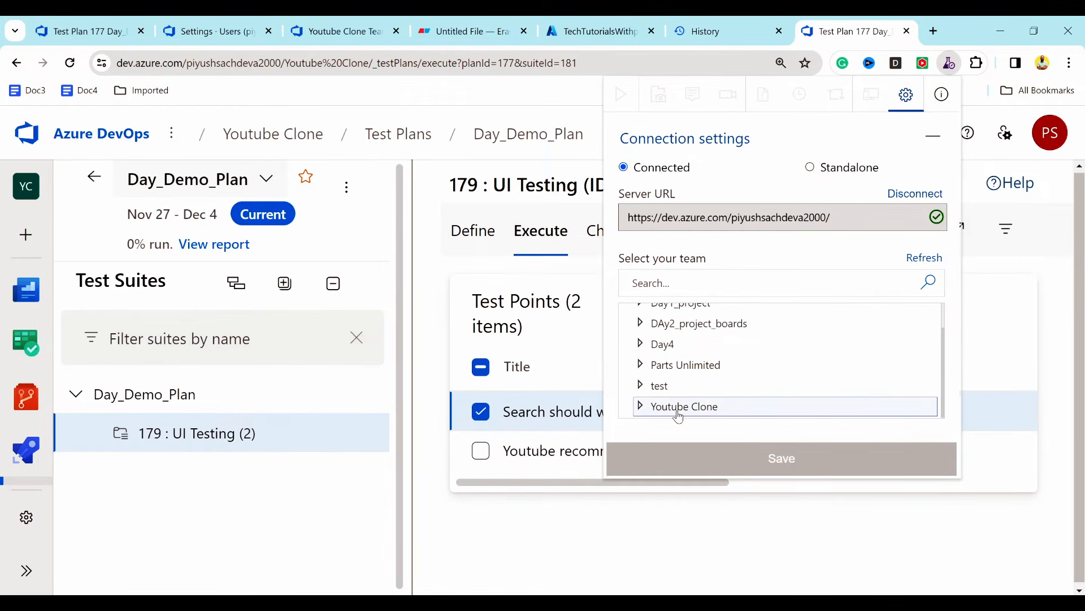
scroll(787, 376, down, 1)
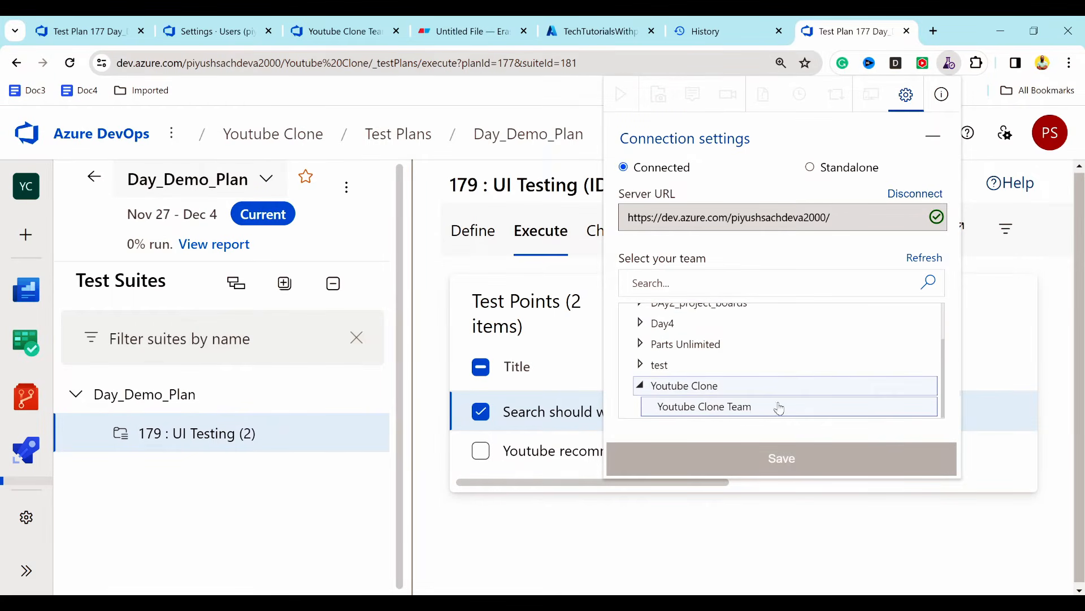
click(737, 410)
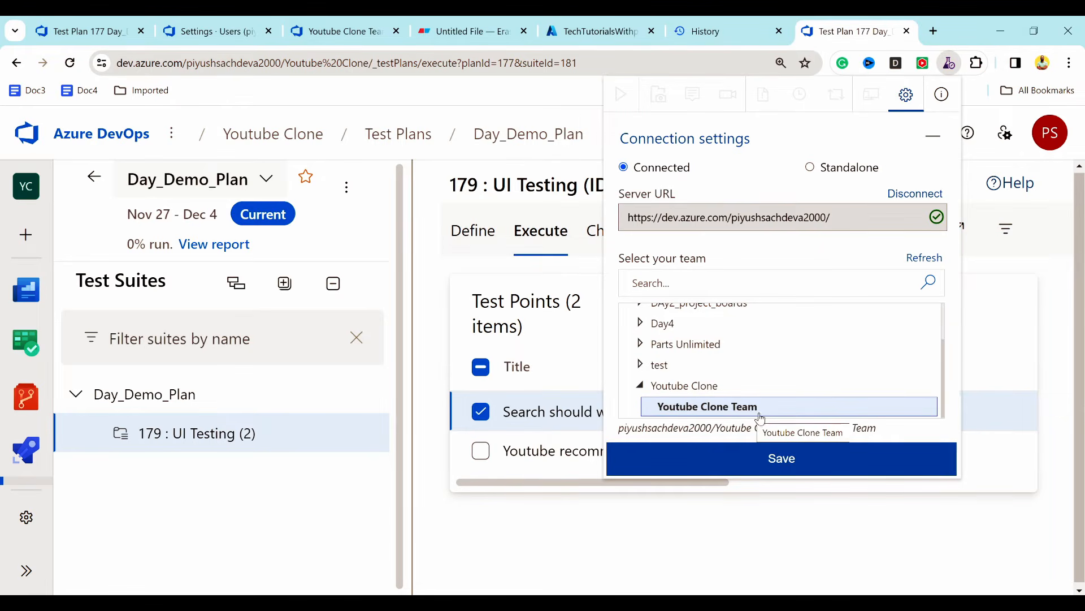
click(781, 459)
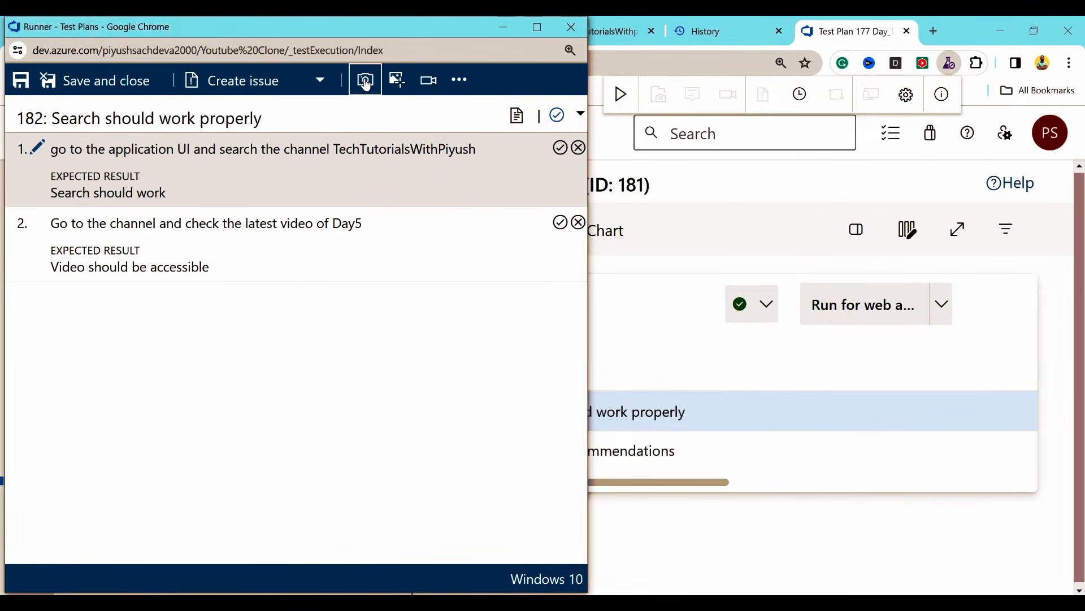
Step: Open the TechTutorialsWithpiyush web app's default domain from its Azure portal overview, then return to the test runner
click(366, 82)
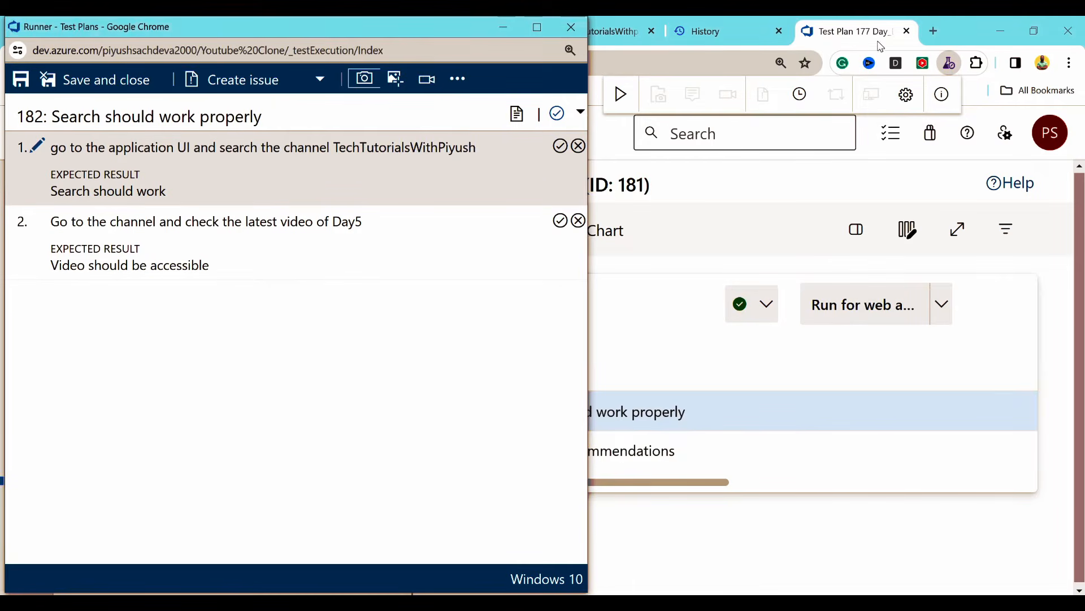
click(933, 31)
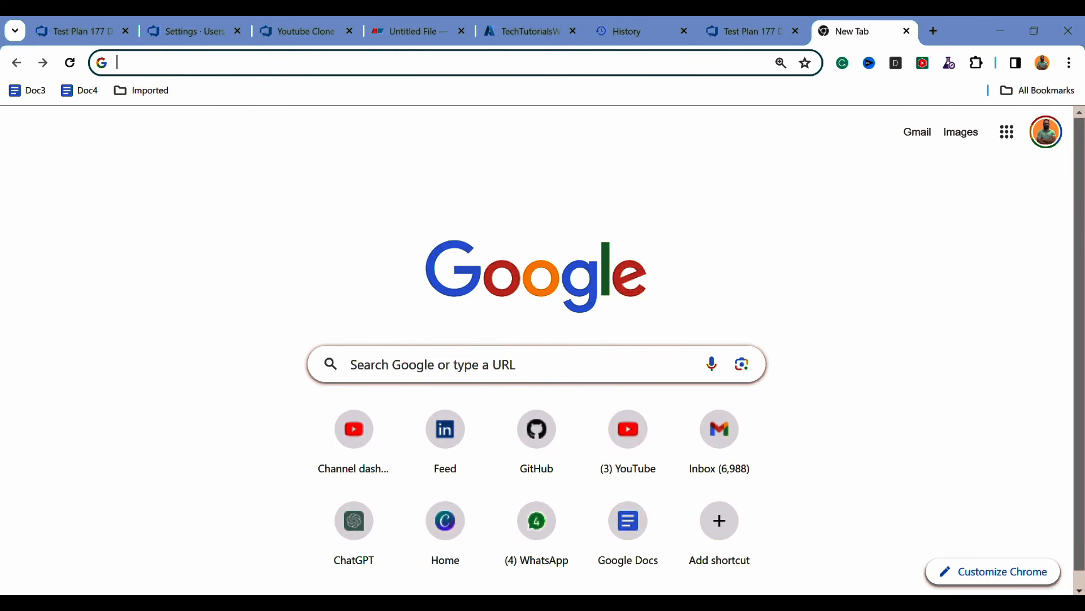
click(512, 35)
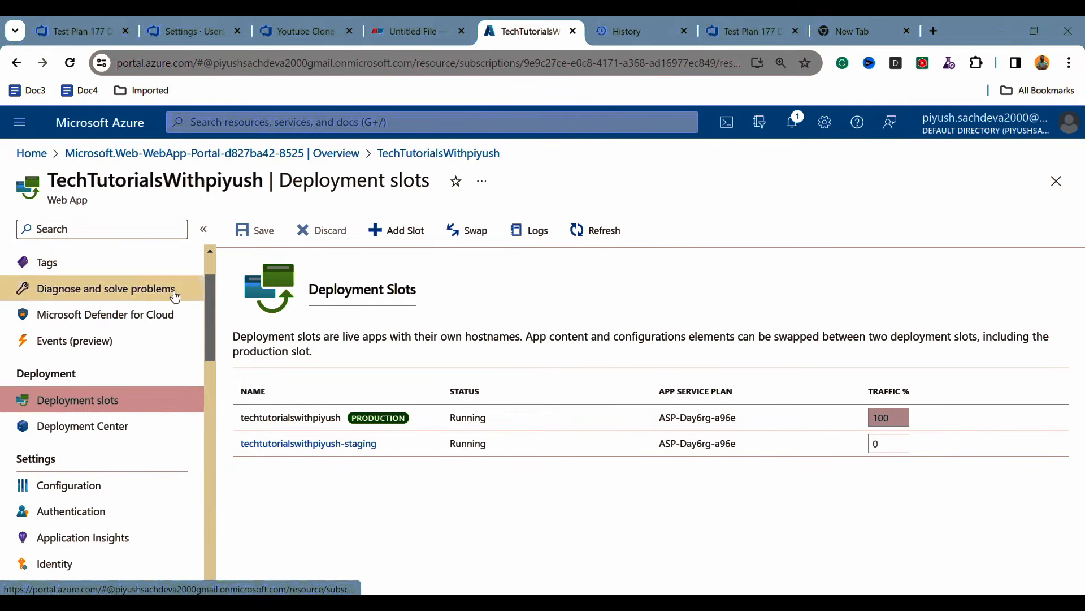
scroll(168, 291, up, 3)
click(74, 269)
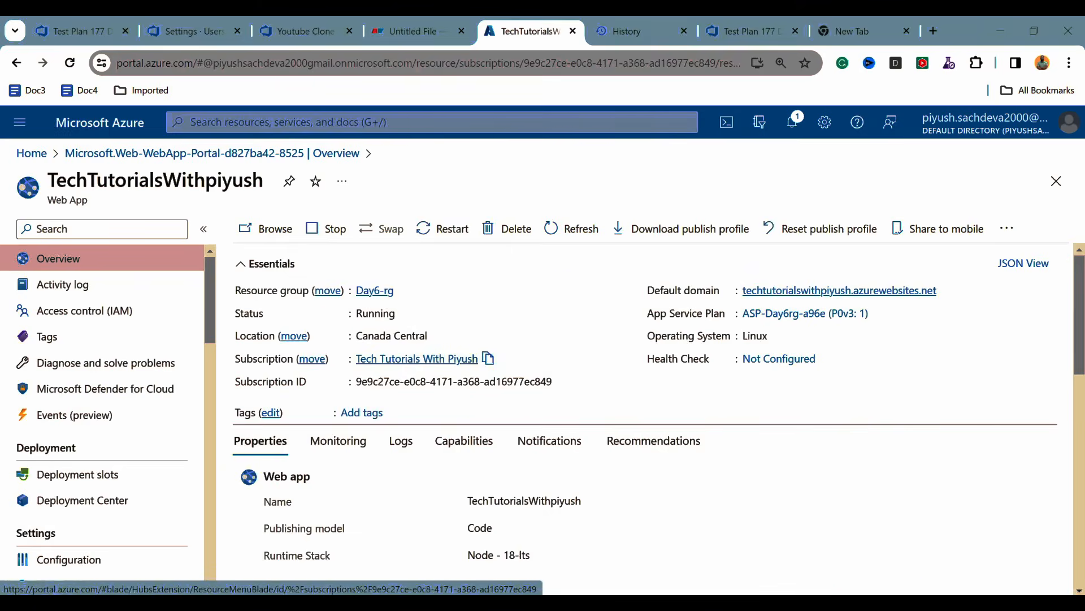
click(791, 291)
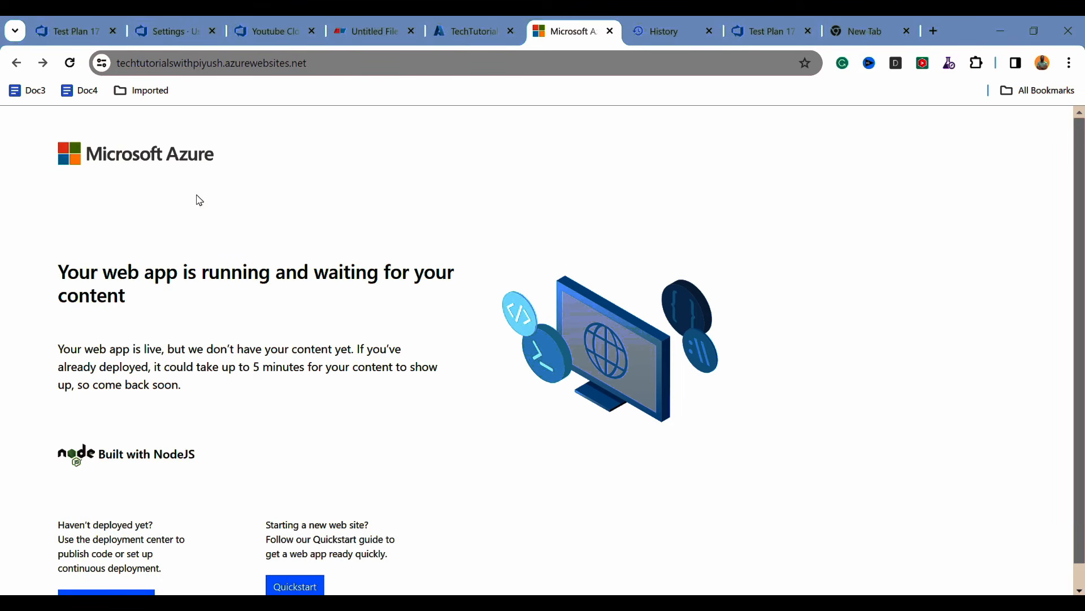
click(907, 31)
key(alt+Tab)
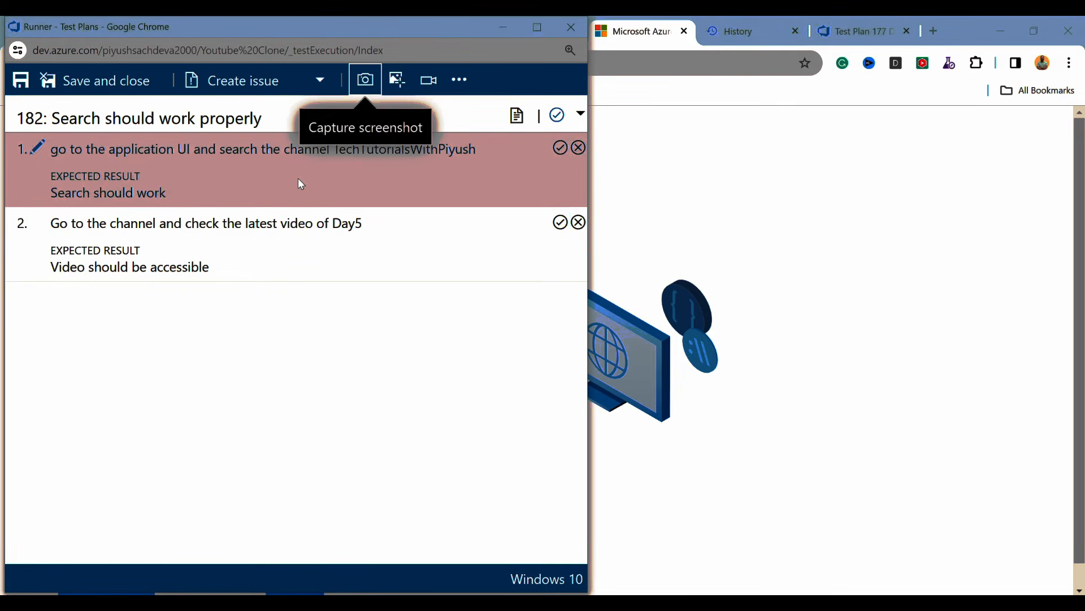
Step: Start a screenshot capture for the first test step and share the Microsoft Azure App Service browser window
click(367, 82)
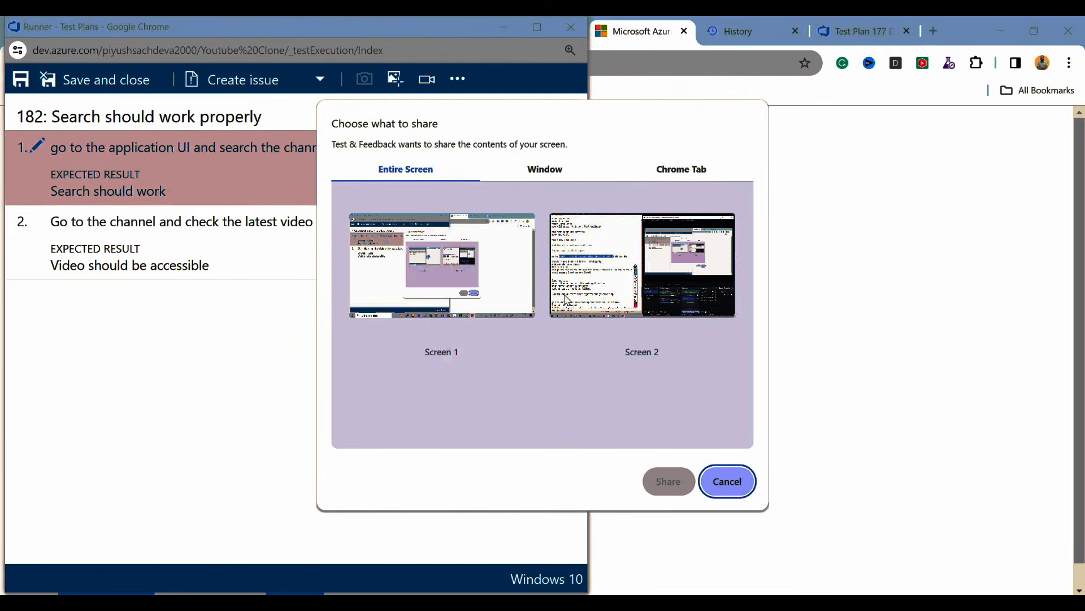
click(485, 283)
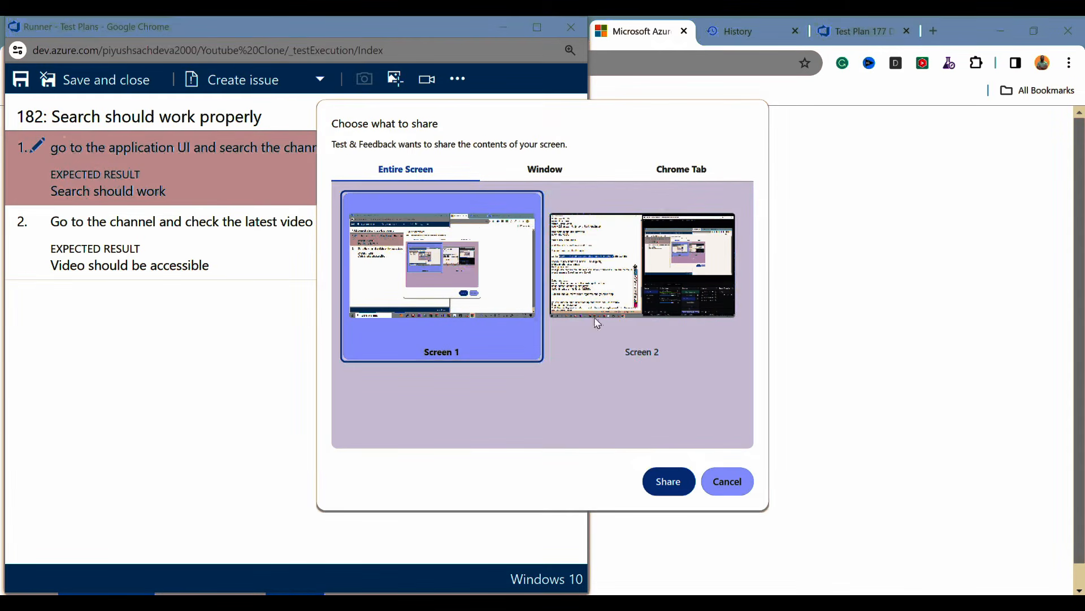
click(556, 173)
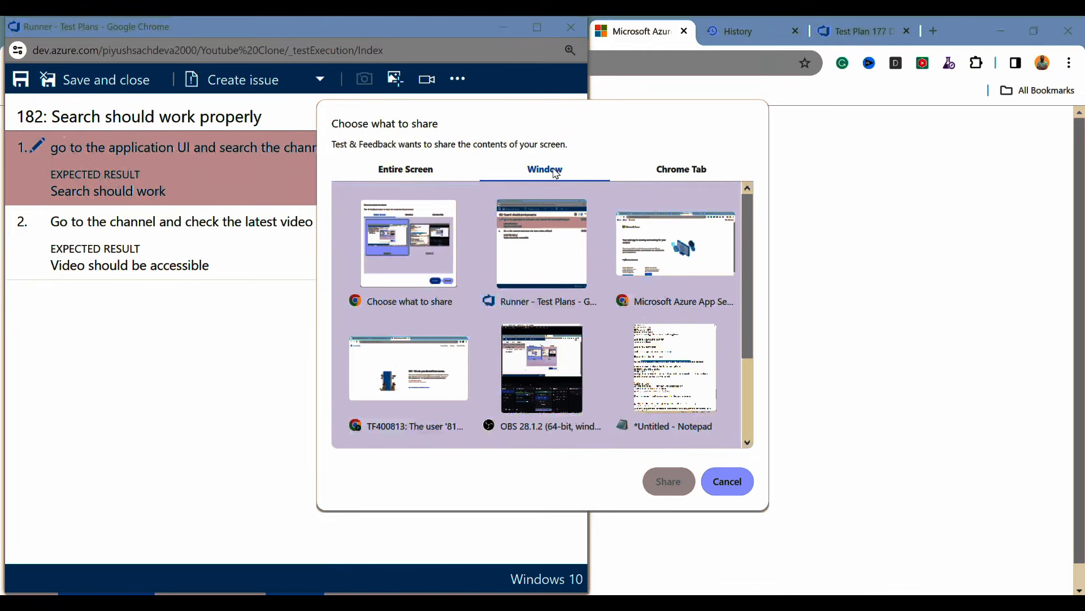
click(667, 258)
click(668, 481)
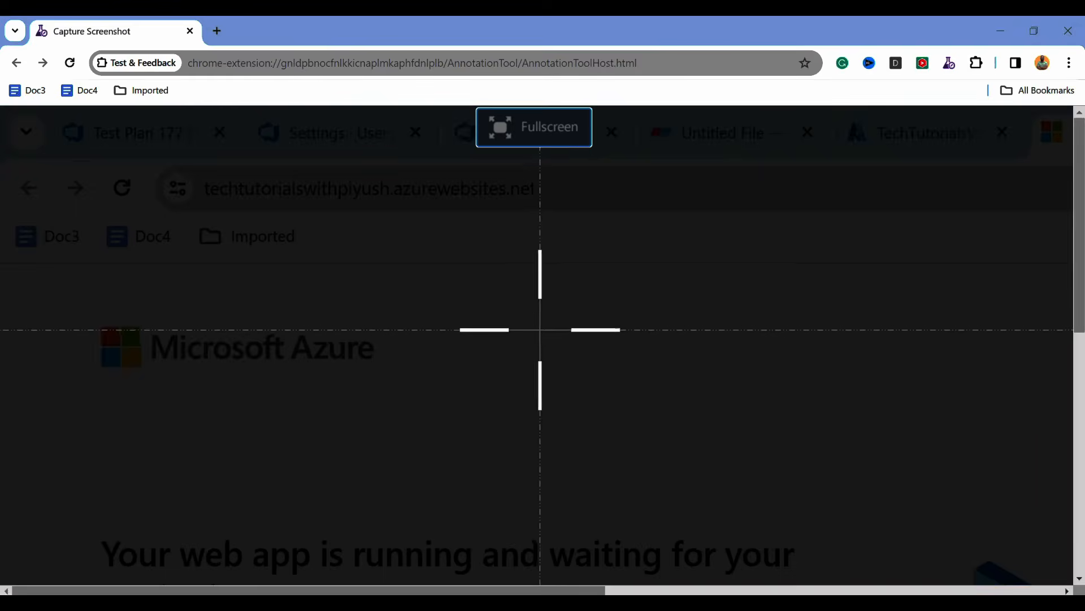
Step: Capture the web app page area from the address bar to below the NodeJS line and save the screenshot
key(ctrl+minus)
key(ctrl+minus)
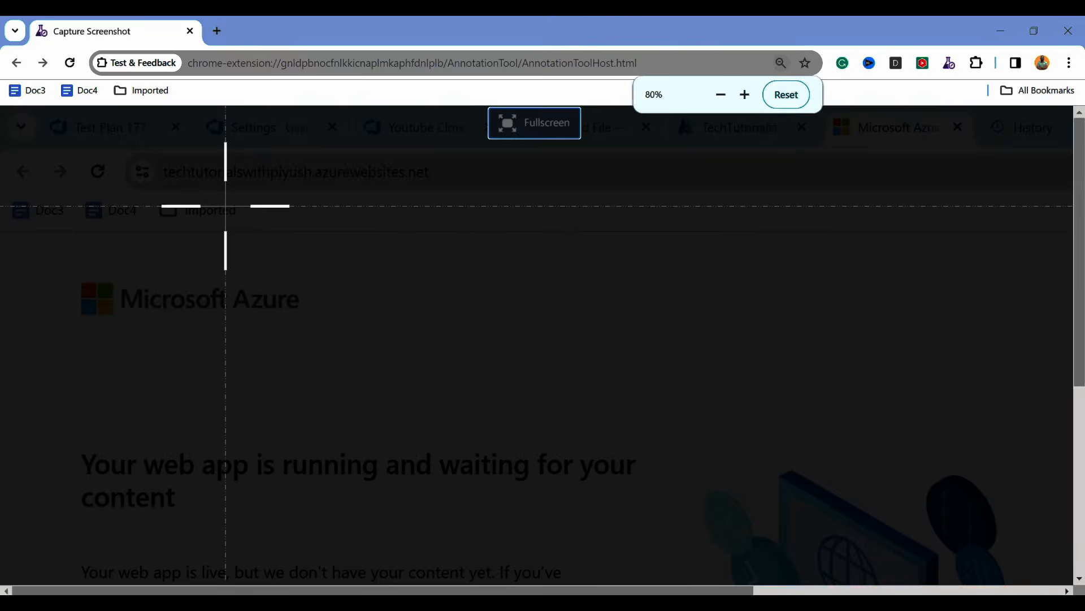
key(ctrl+minus)
key(ctrl+minus)
key(ctrl+minus)
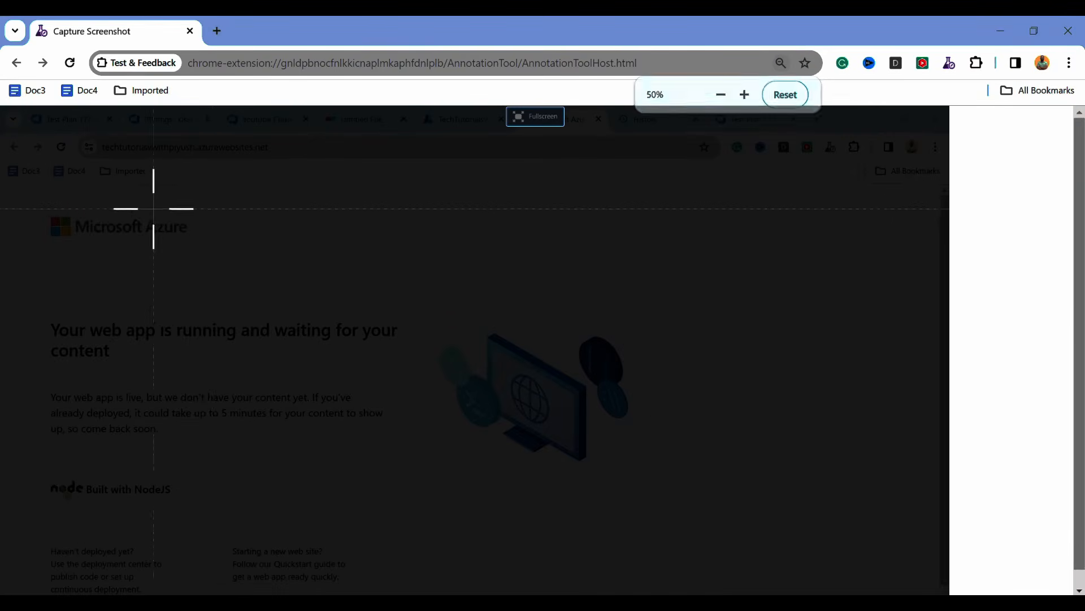
mouse_move(8, 130)
mouse_down()
mouse_move(198, 254)
mouse_move(460, 487)
mouse_move(475, 545)
mouse_move(644, 534)
mouse_up()
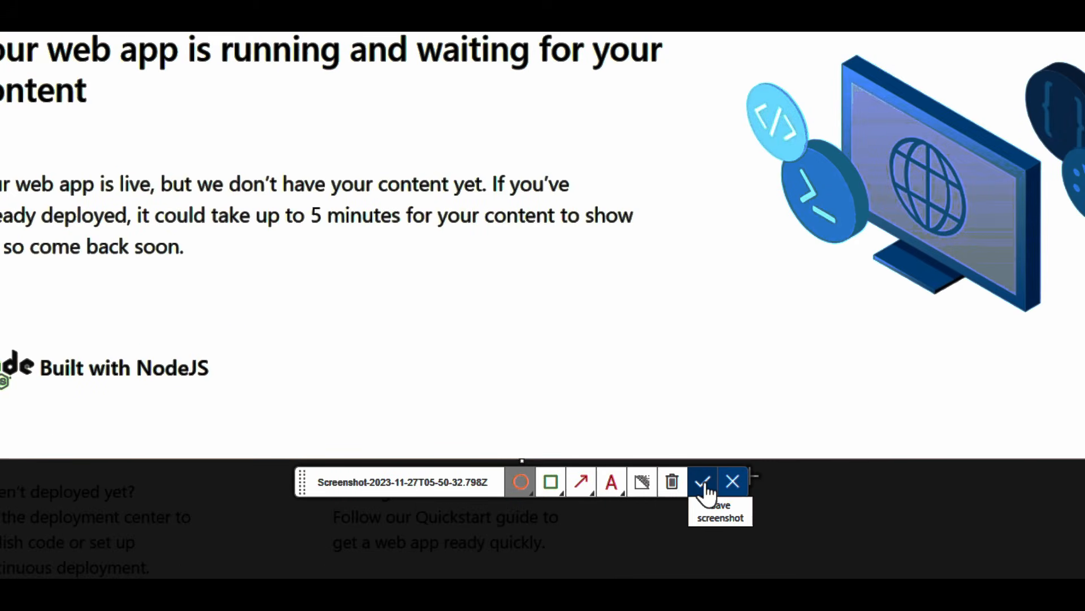
click(704, 485)
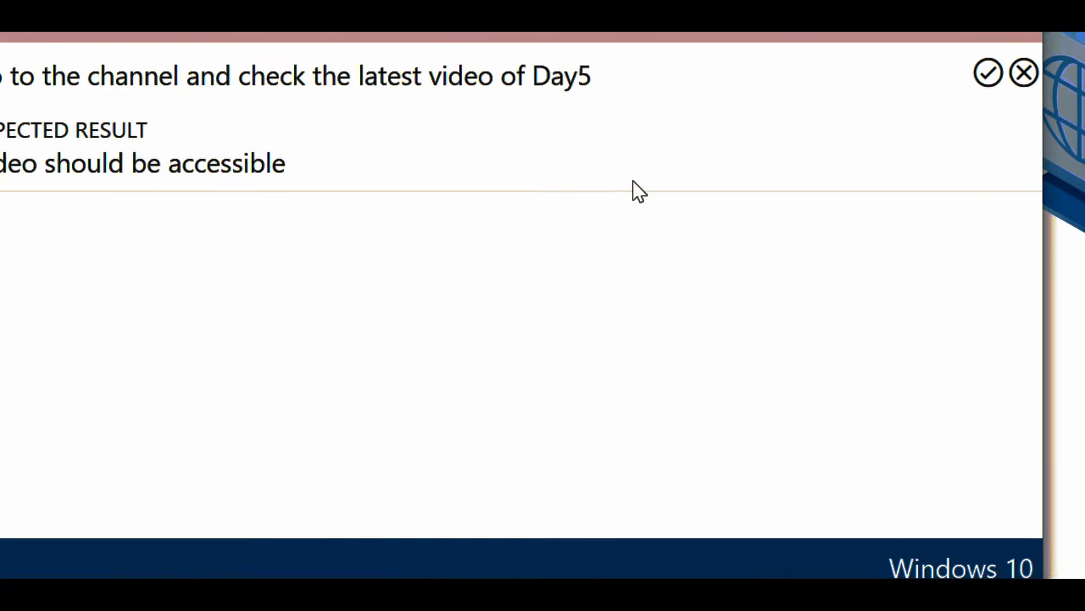
Step: Mark the second test step as failed with the comment "Not accesible", then save and close the run
mouse_move(90, 84)
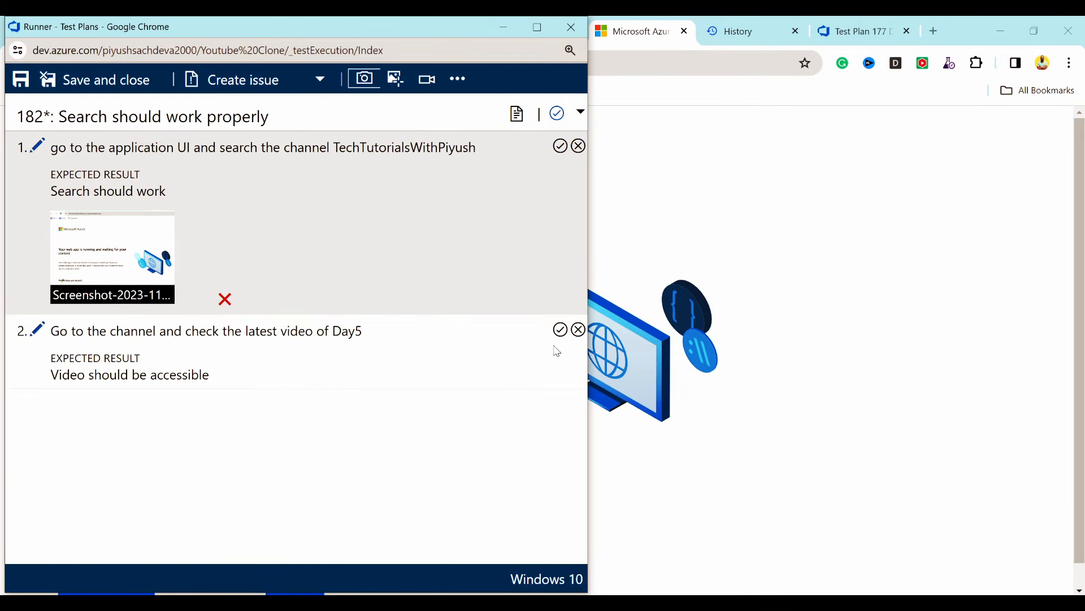
click(577, 329)
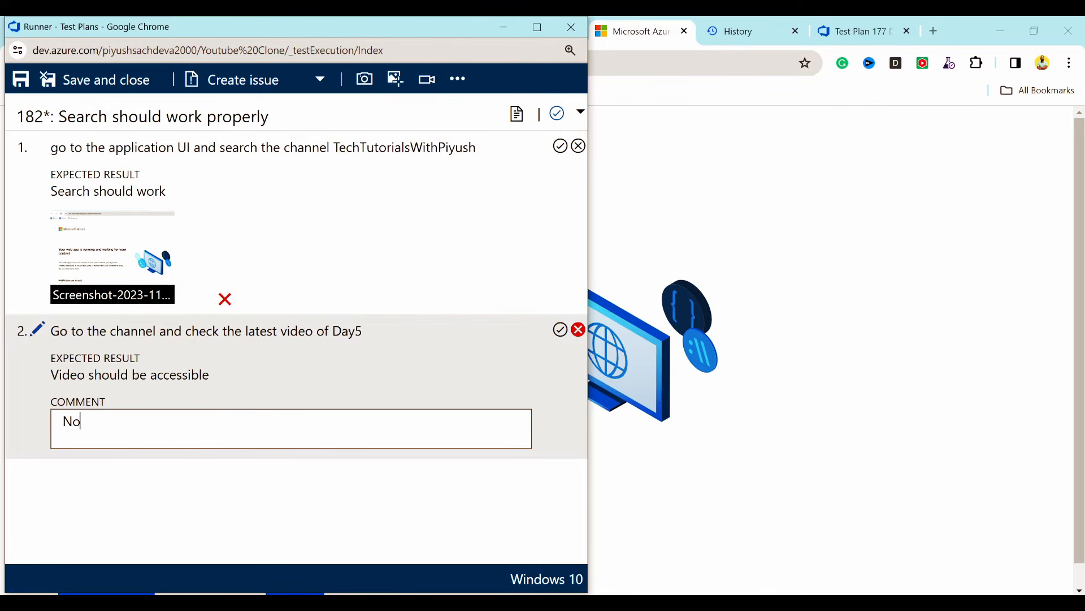
text(Not accesible)
click(105, 81)
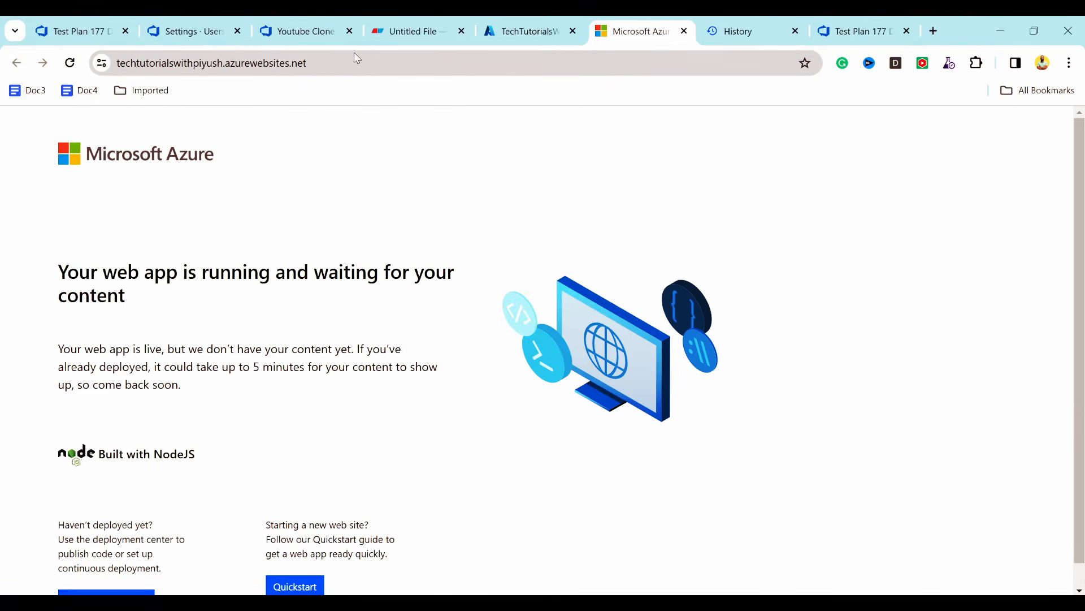
Step: Check the outcomes of the UI Testing suite's test points in the plan's execution view
click(861, 31)
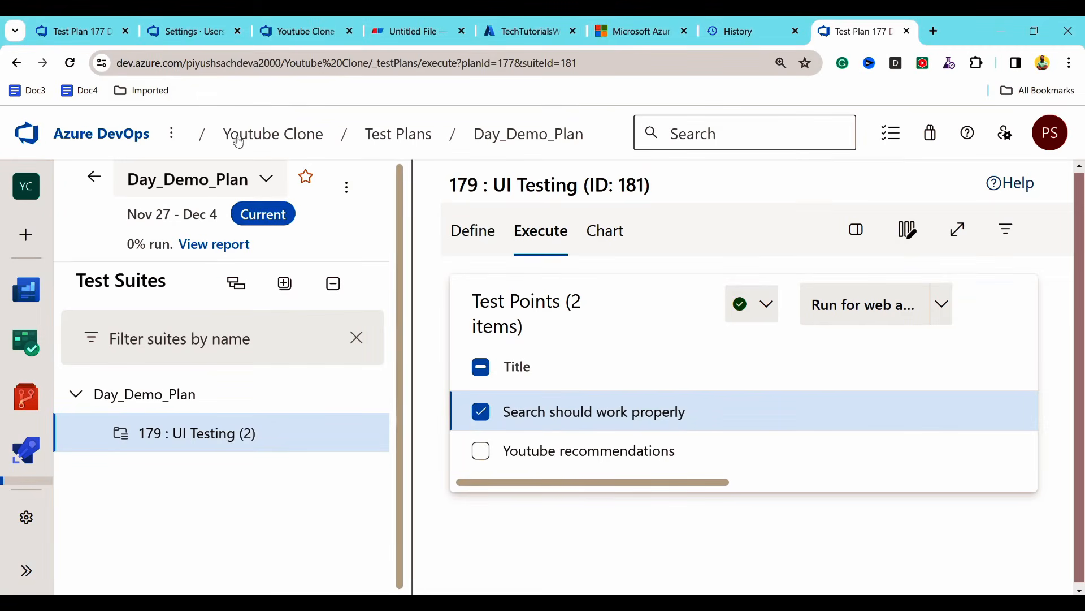
click(606, 234)
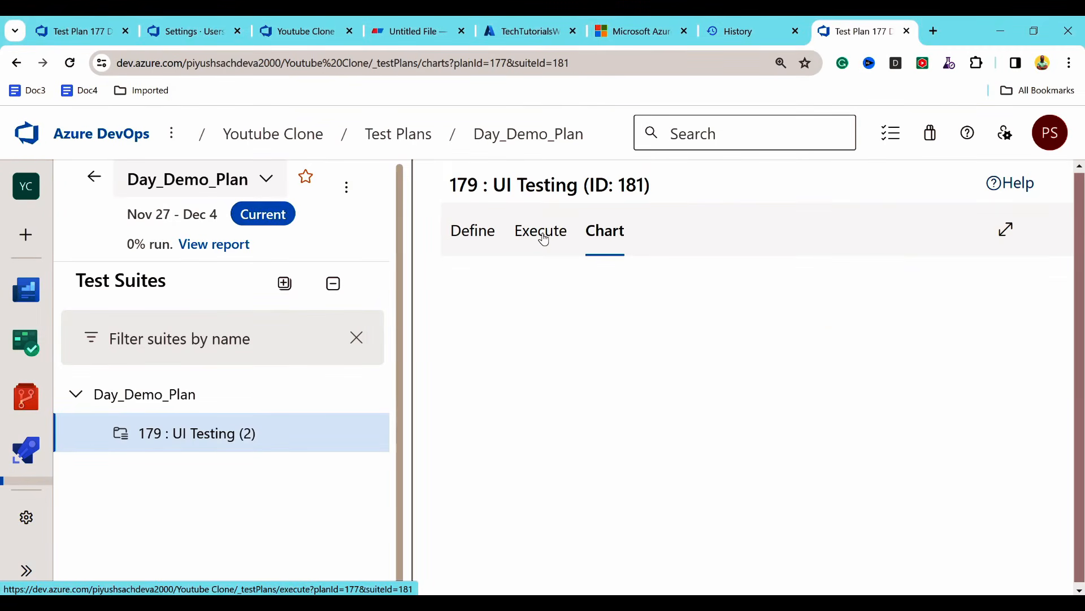
click(544, 239)
drag(628, 477, 675, 478)
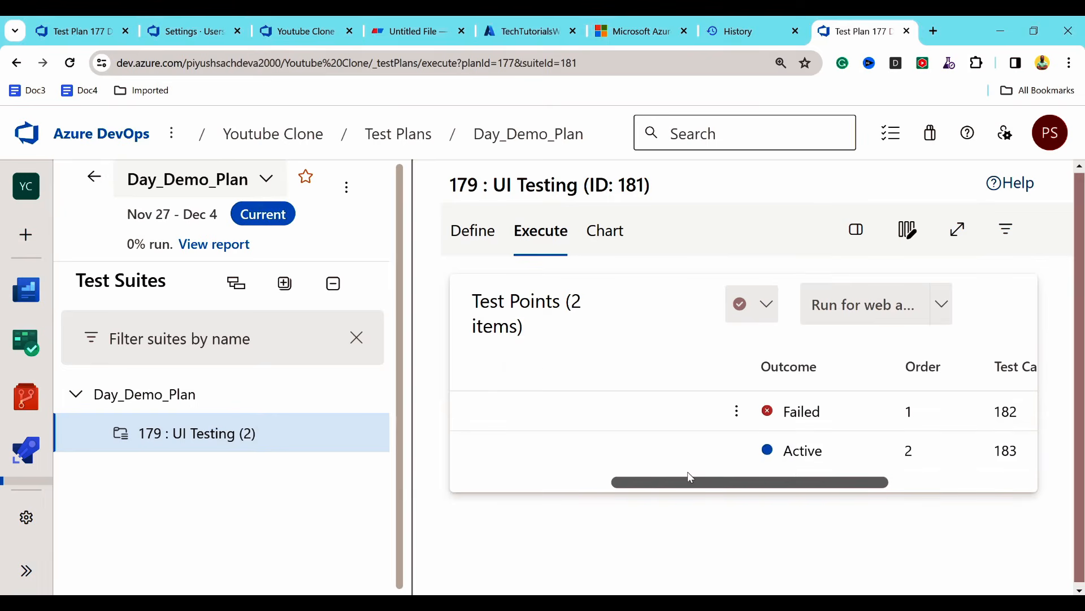
click(780, 452)
key(Escape)
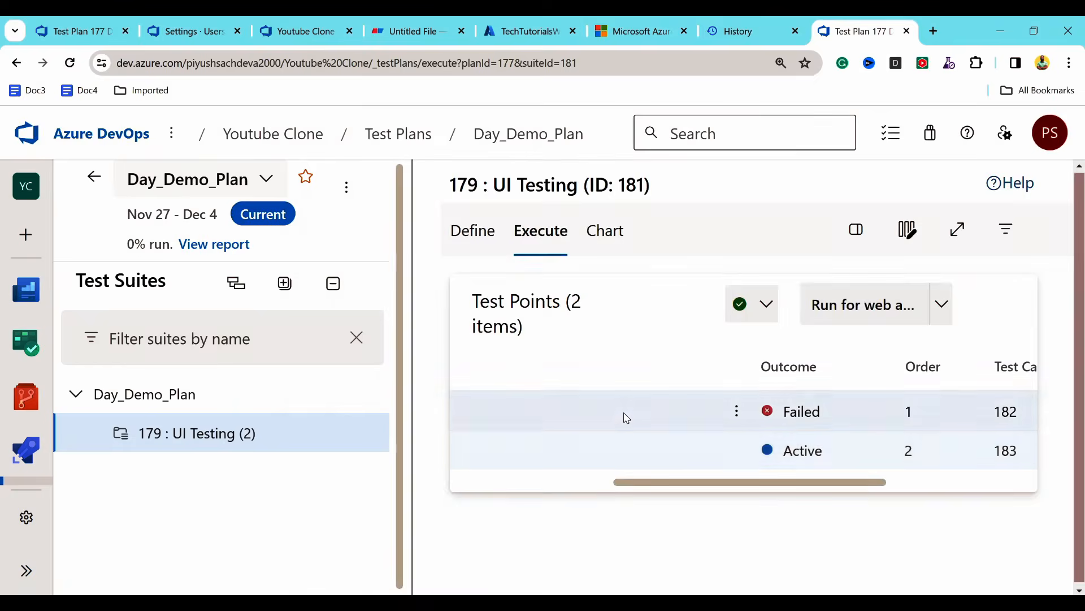
Step: Open the test case results of "Search should work properly" and view the details of its paused run
click(622, 417)
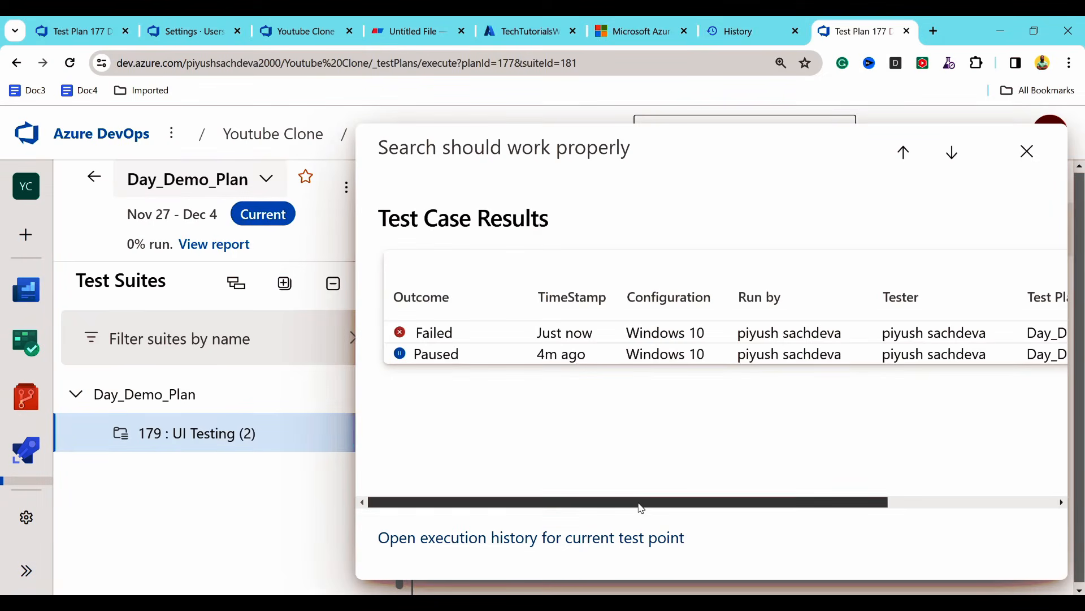
mouse_move(641, 508)
mouse_down()
mouse_move(834, 507)
mouse_move(629, 511)
mouse_up()
click(439, 355)
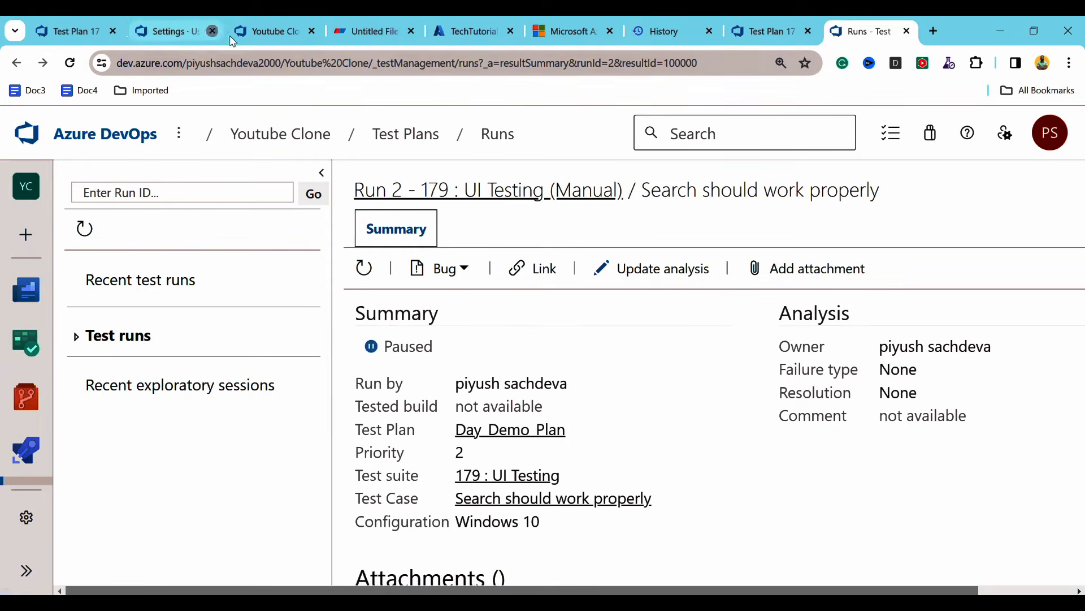
Step: Open the list of recent test runs for the test plans and look through the test runs folder
click(257, 34)
click(181, 32)
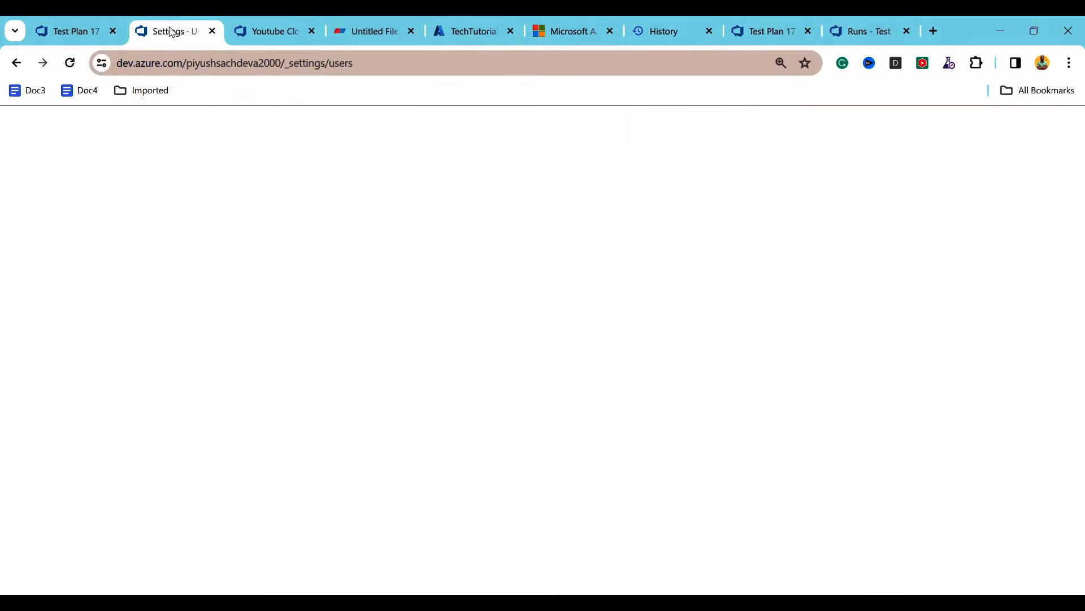
click(75, 29)
mouse_move(45, 445)
scroll(43, 447, down, 2)
mouse_move(29, 406)
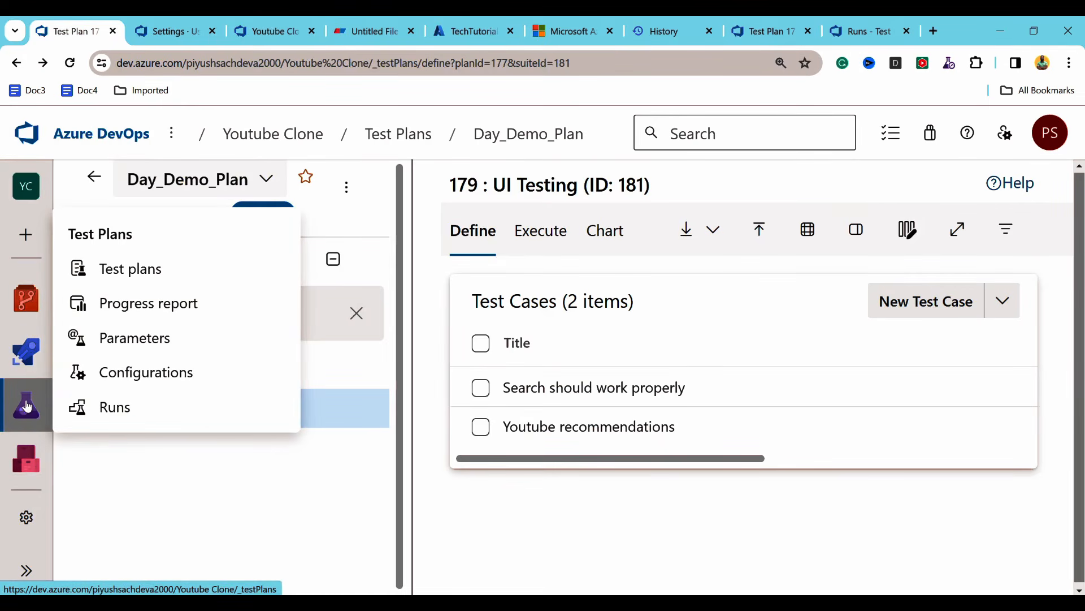
click(138, 410)
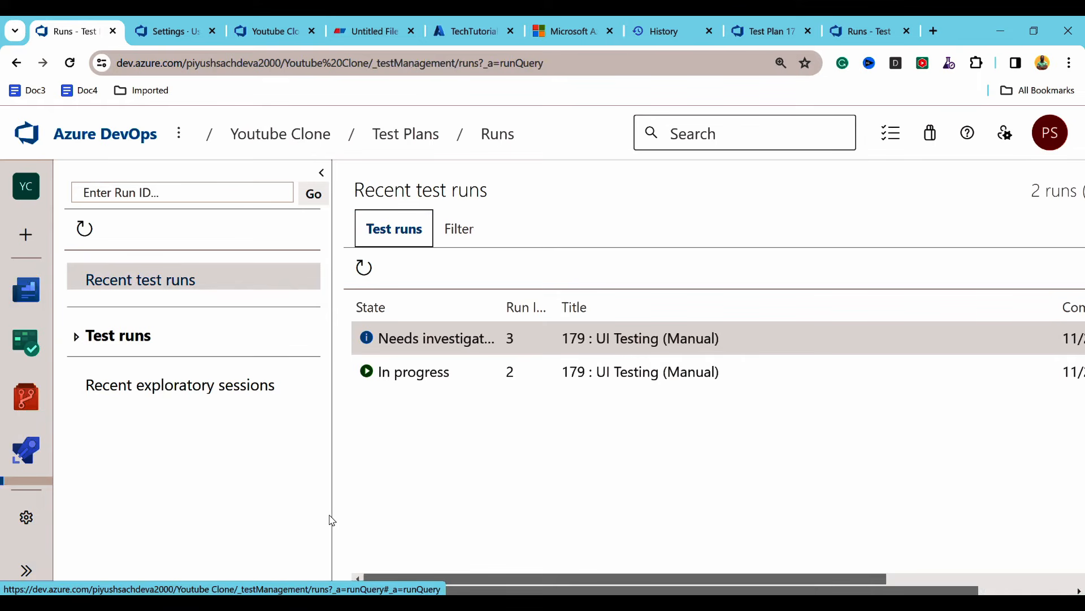
click(77, 339)
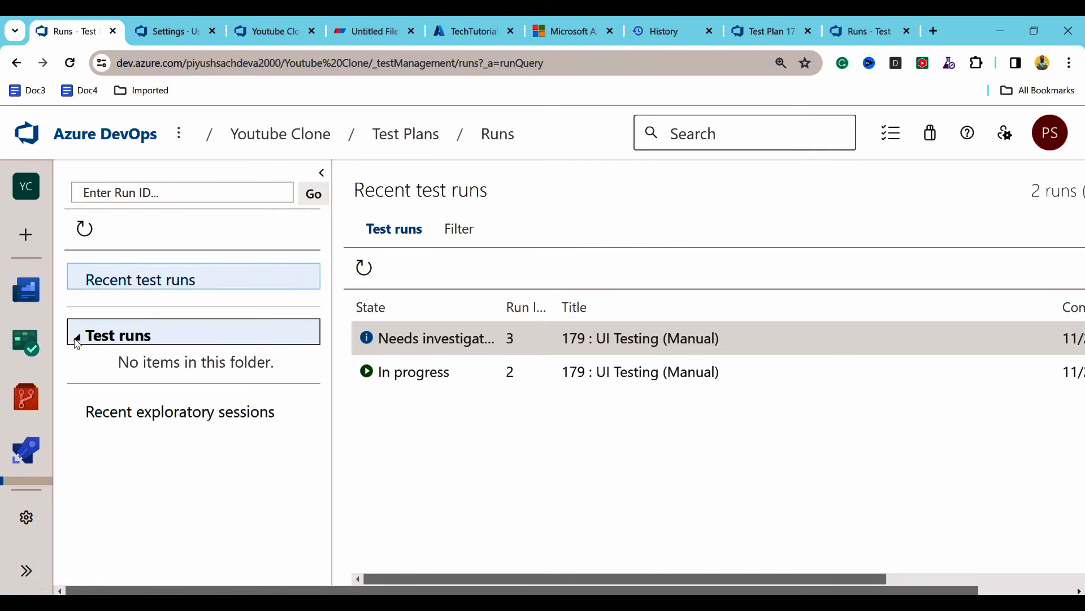
click(77, 339)
drag(568, 575, 453, 552)
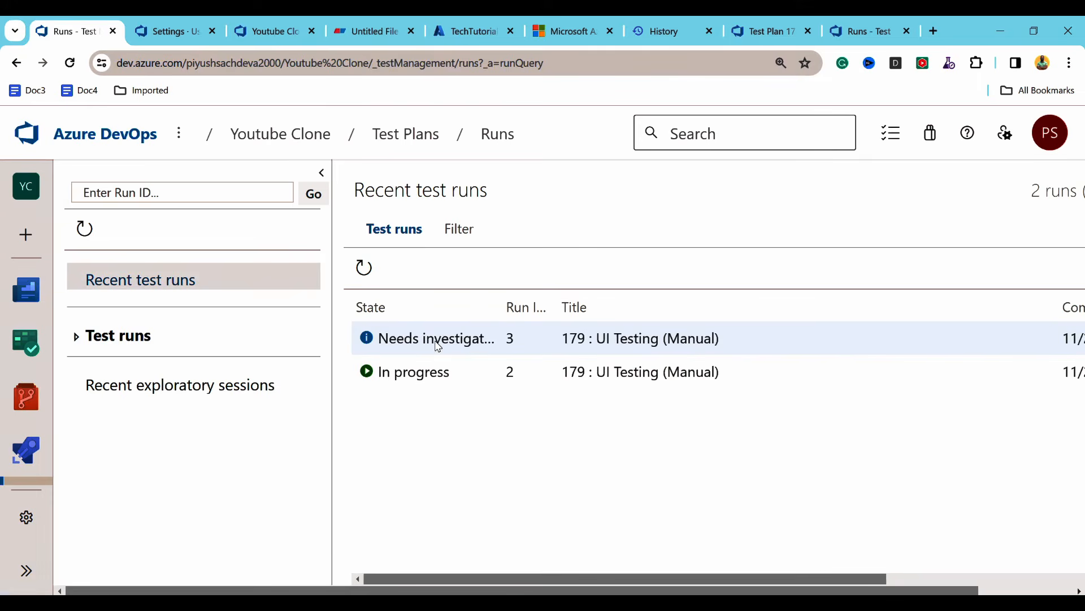
Step: Open the summary of run 3 for UI Testing and examine its details, comments, error message and outcome chart
double_click(608, 348)
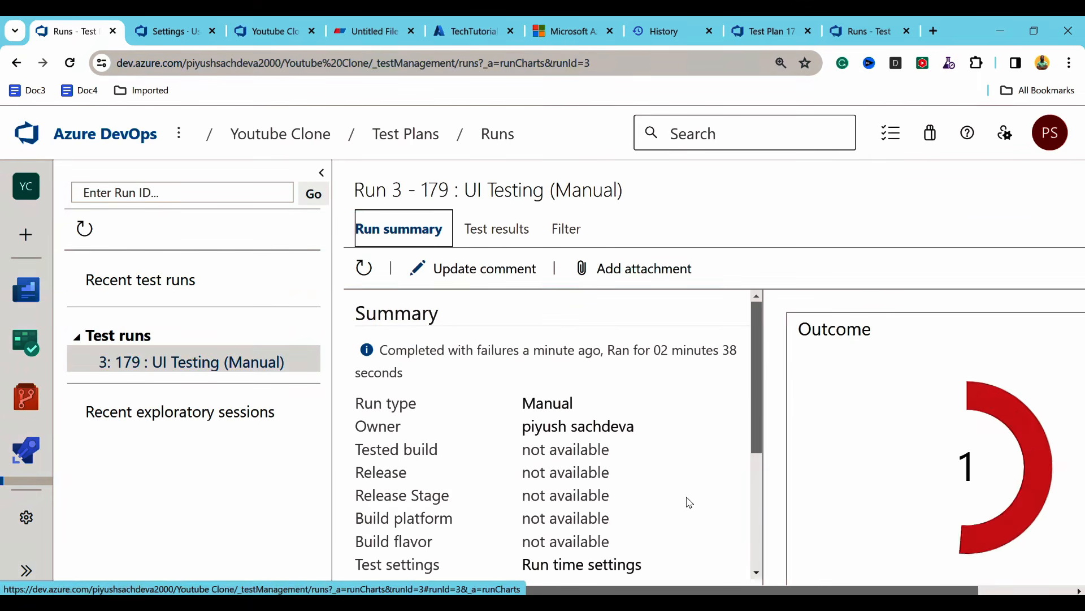
scroll(695, 509, down, 4)
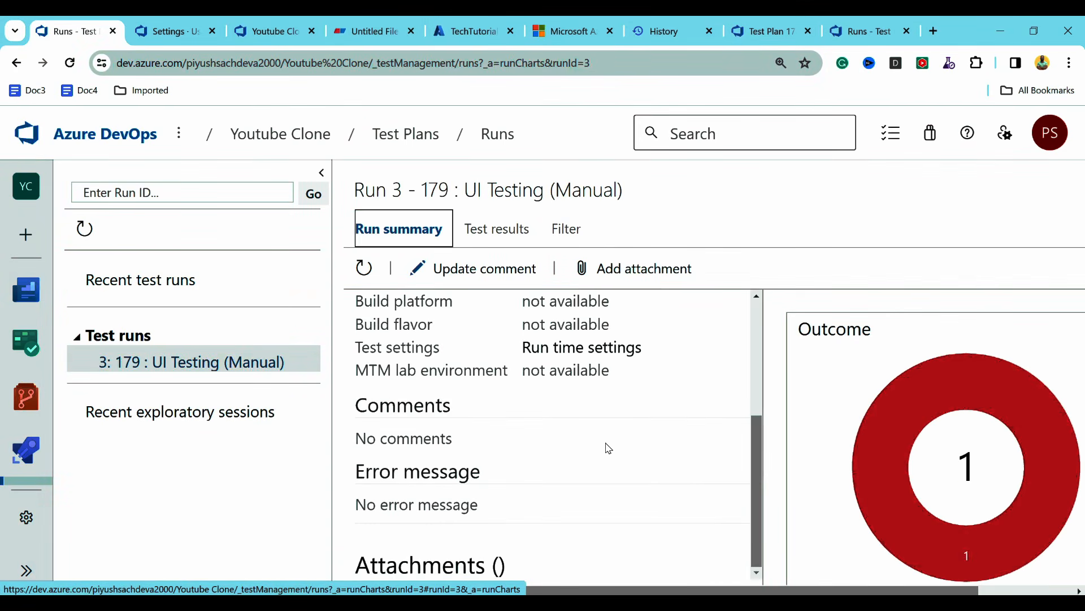
scroll(608, 448, up, 1)
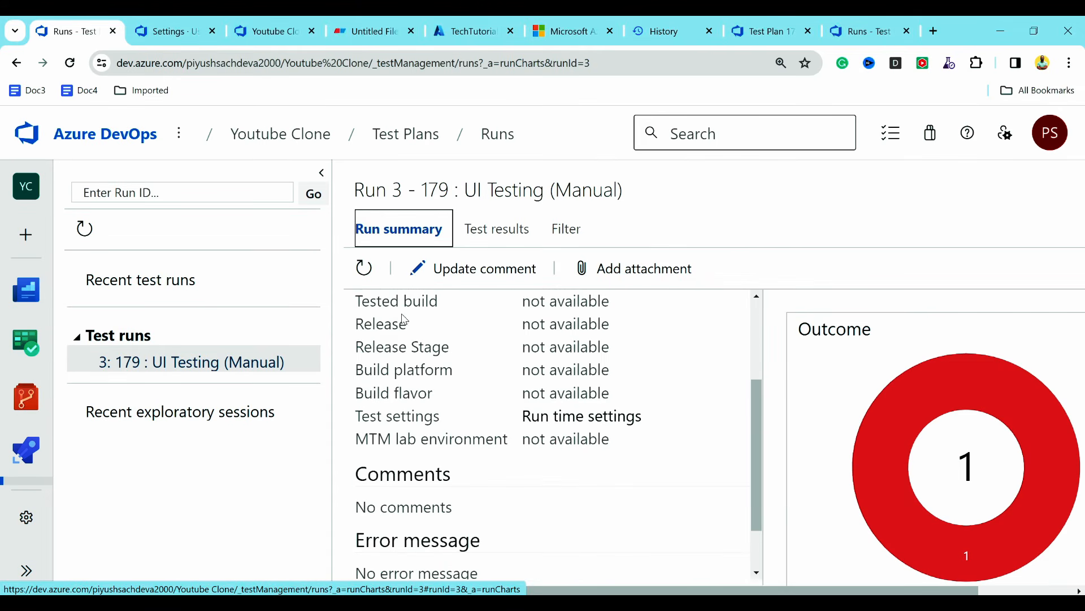
scroll(514, 321, down, 1)
scroll(555, 395, up, 3)
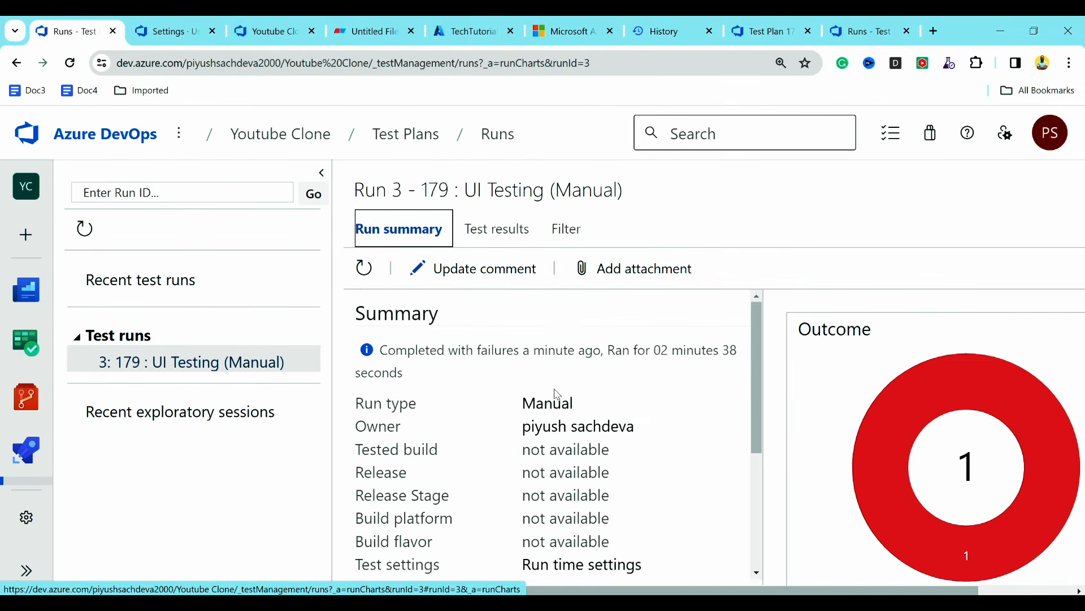
scroll(555, 395, down, 3)
drag(613, 589, 565, 588)
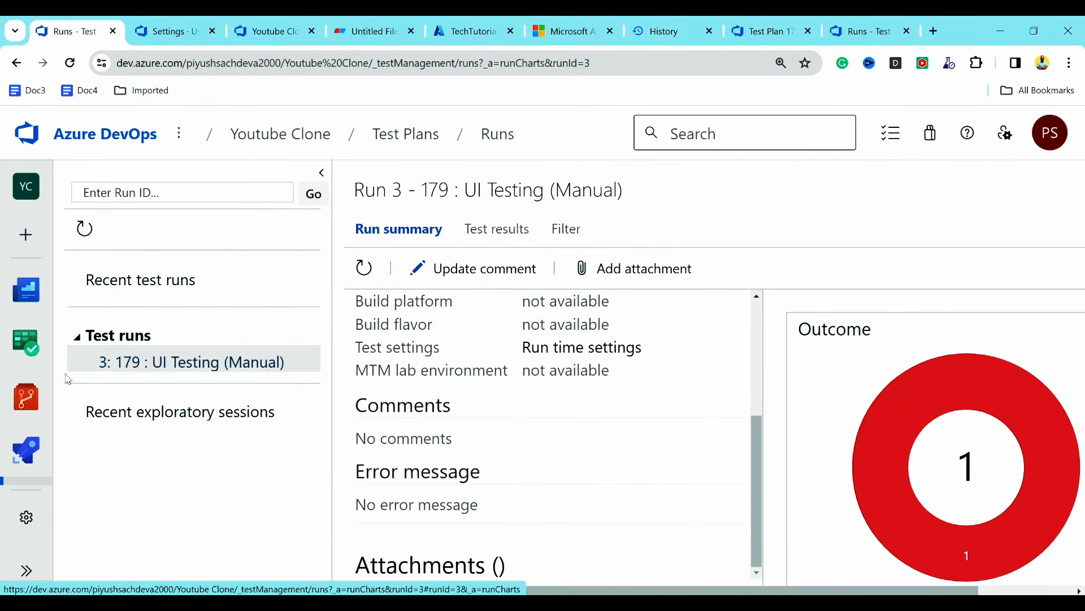
Step: Add the configuration variable Browser with the value Chrome to the Windows 10 test configuration and save it
mouse_move(26, 451)
scroll(26, 452, down, 2)
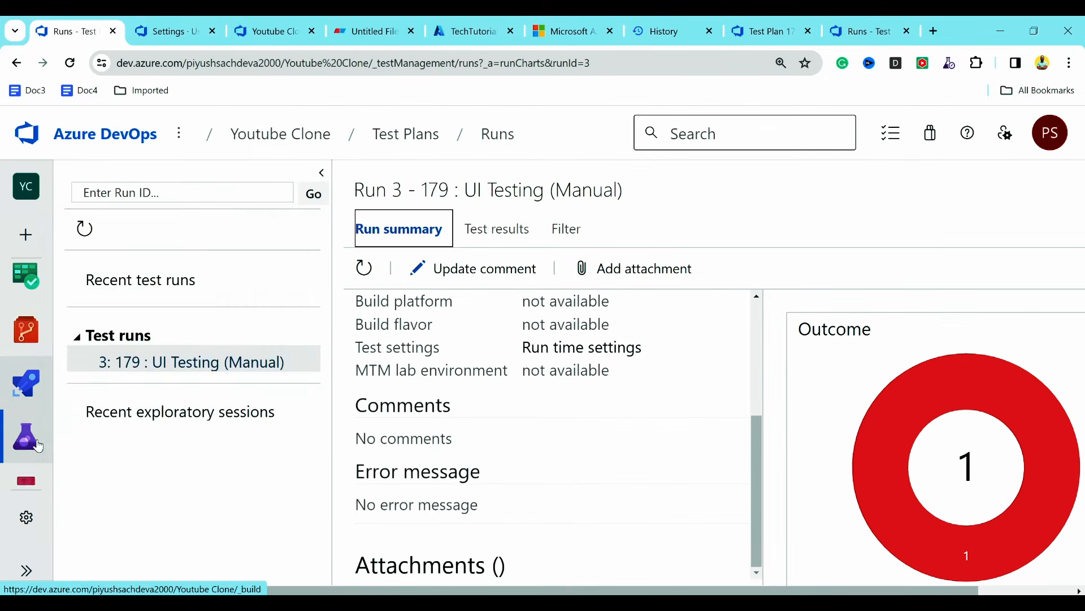
mouse_move(31, 422)
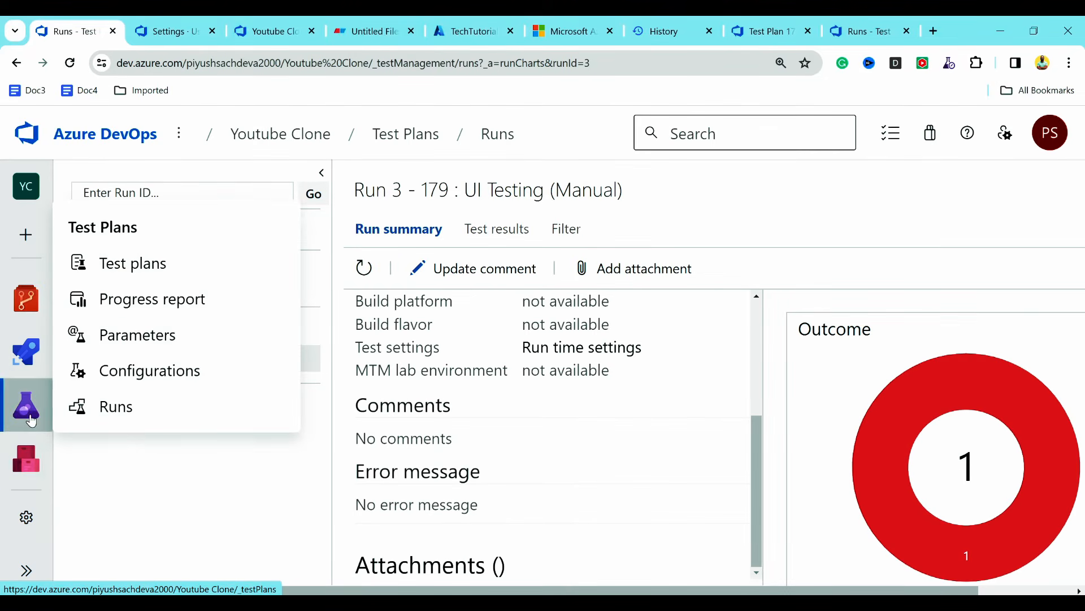
click(149, 371)
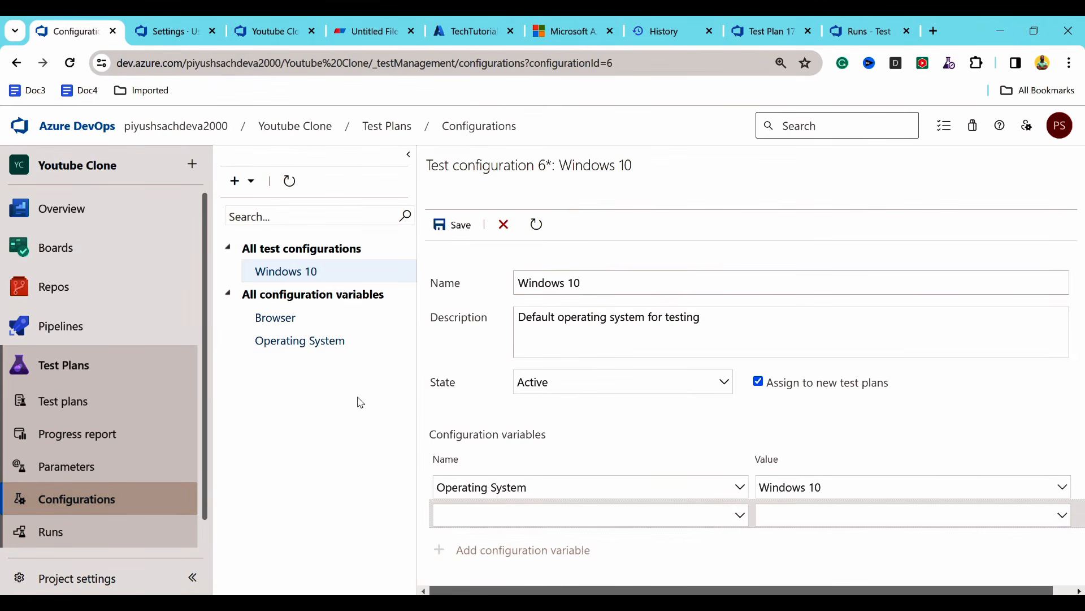
click(739, 518)
click(552, 540)
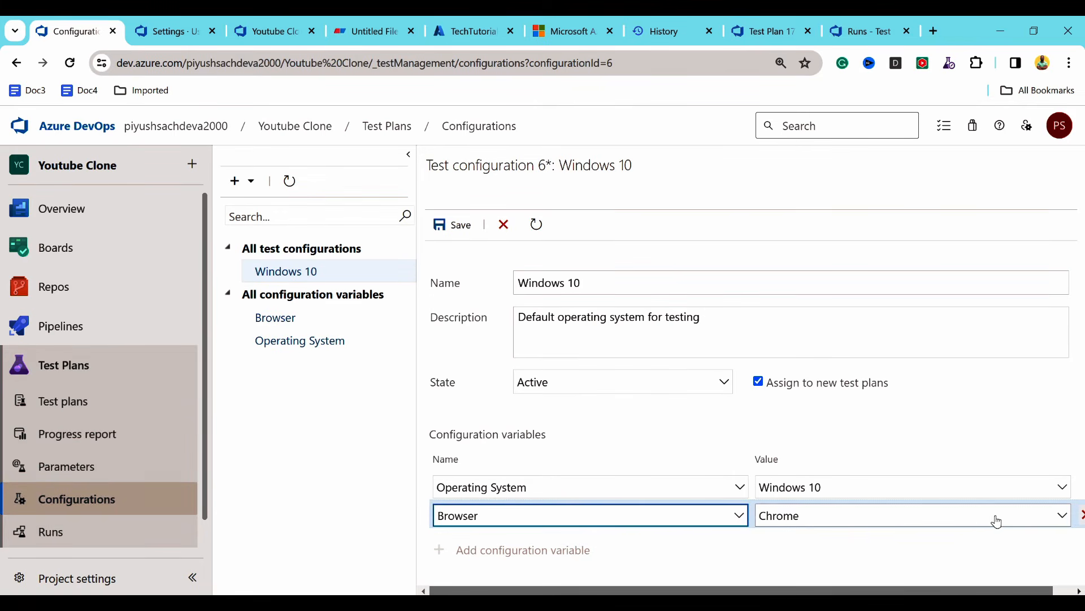
click(505, 556)
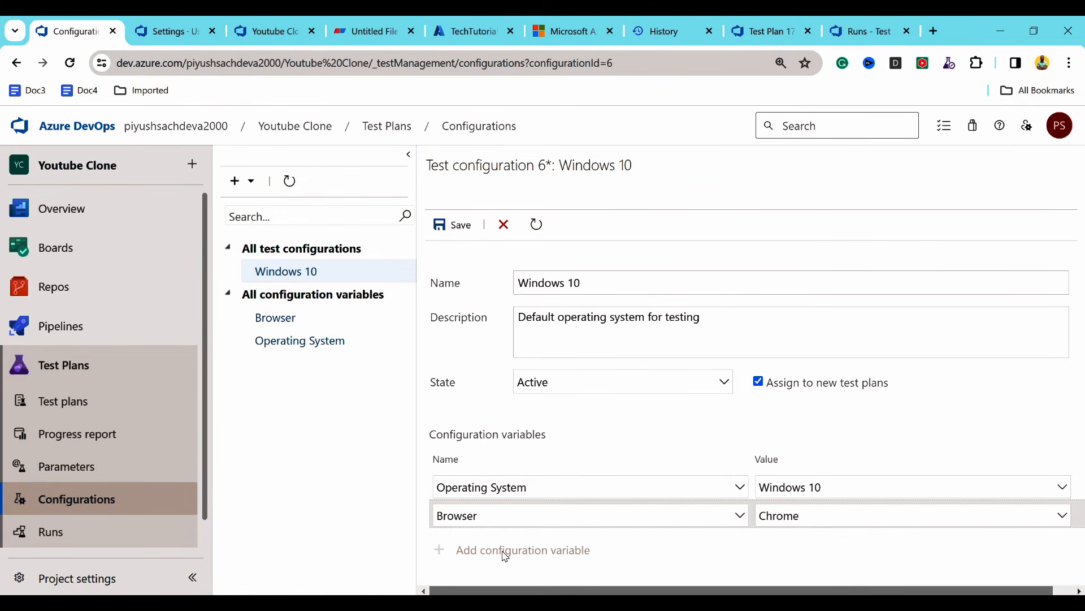
click(452, 225)
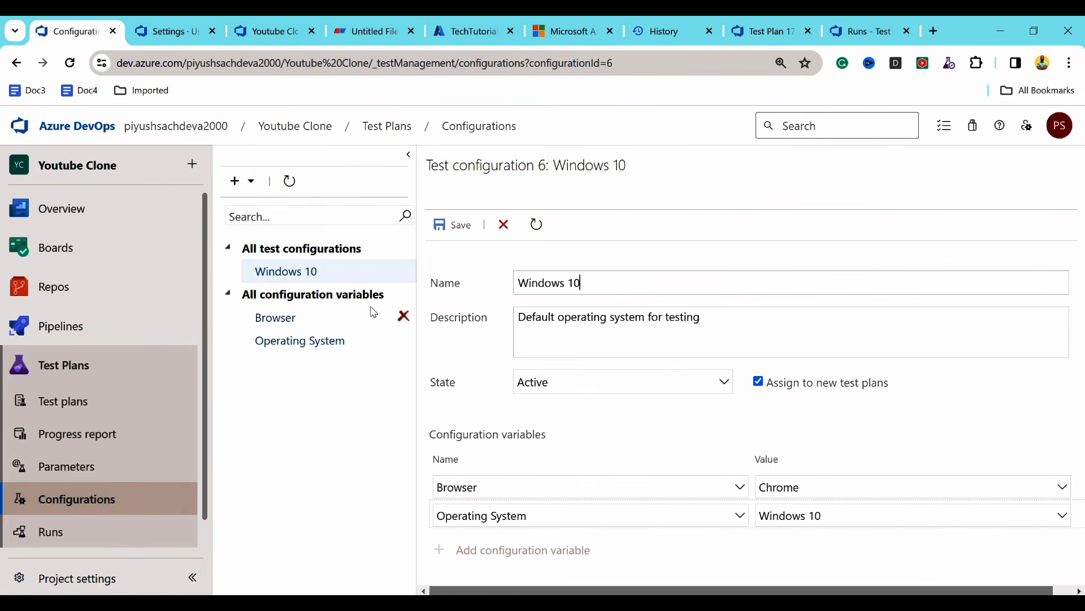
Step: Return to the test plan and check which configurations are assigned to the UI Testing suite, without changing the assignment
click(81, 401)
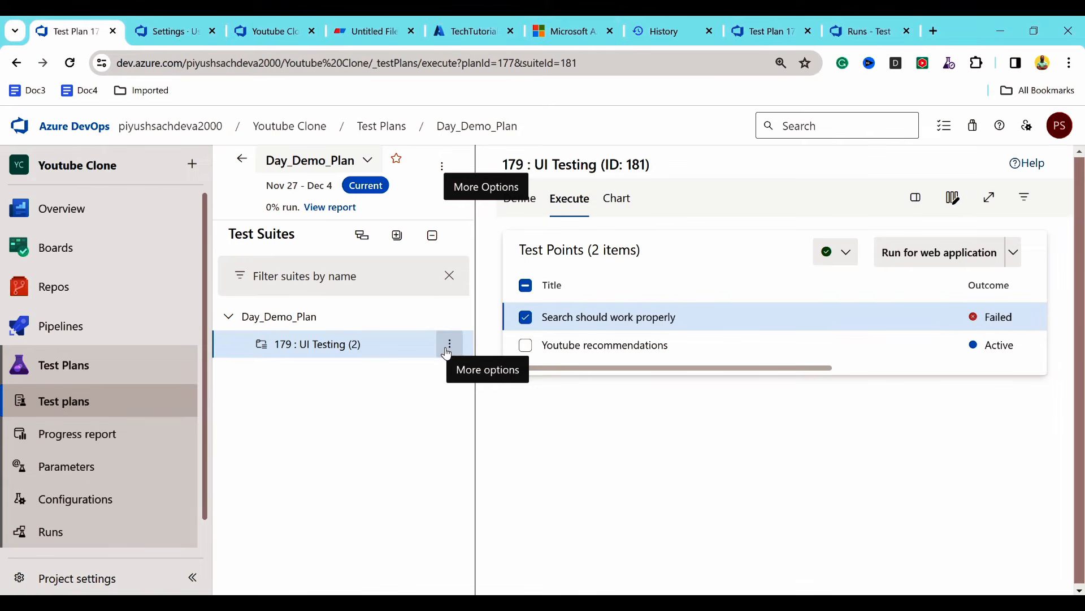
click(449, 346)
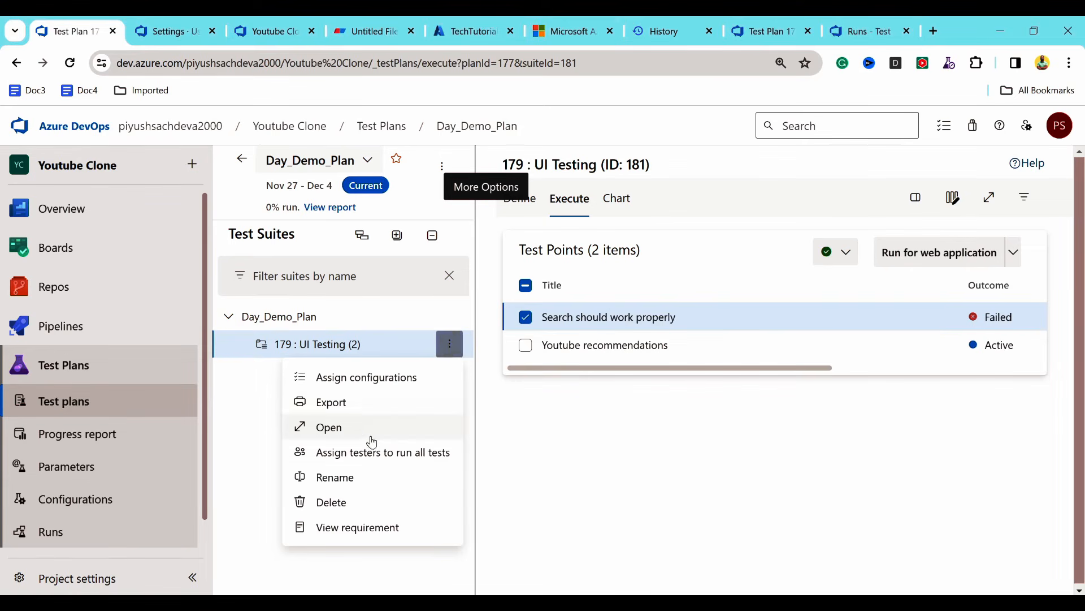
click(354, 387)
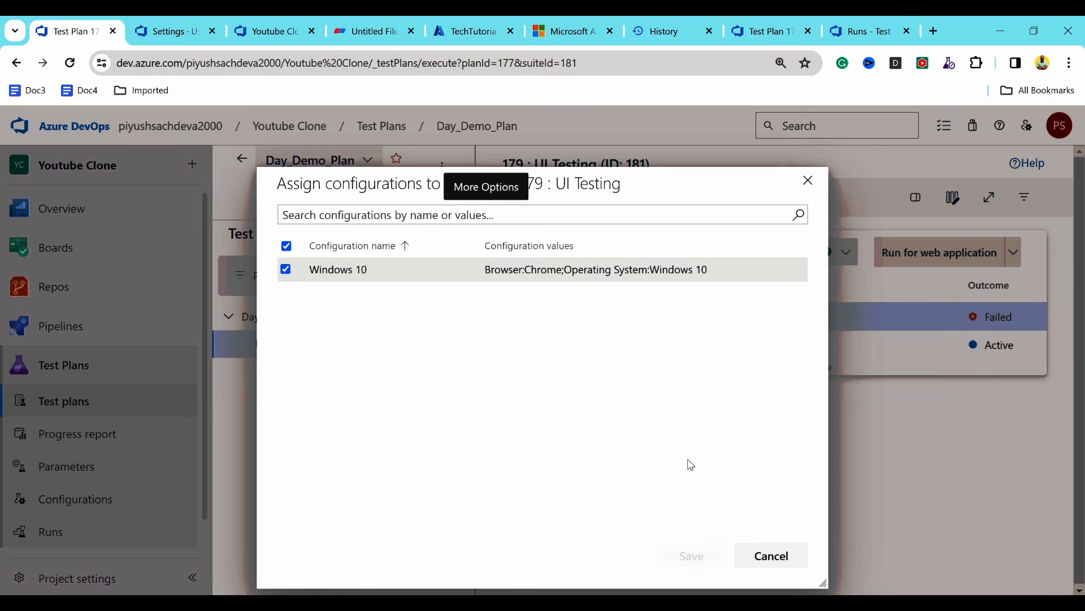
click(770, 556)
drag(609, 372, 582, 376)
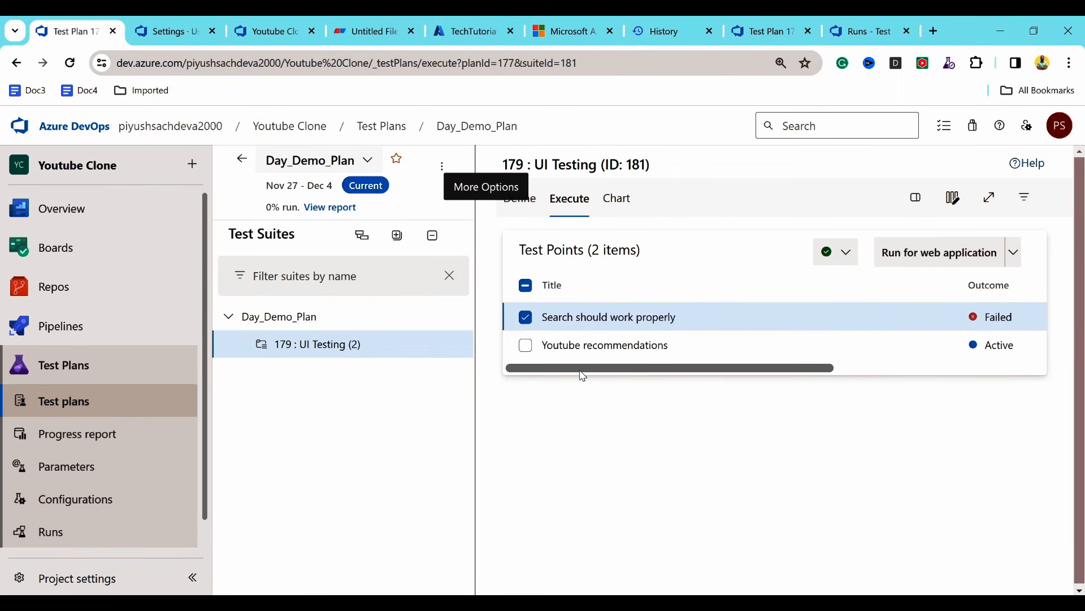
Step: Open the failed result of "Search should work properly" and examine its test steps, screenshot attachment and comment
click(603, 323)
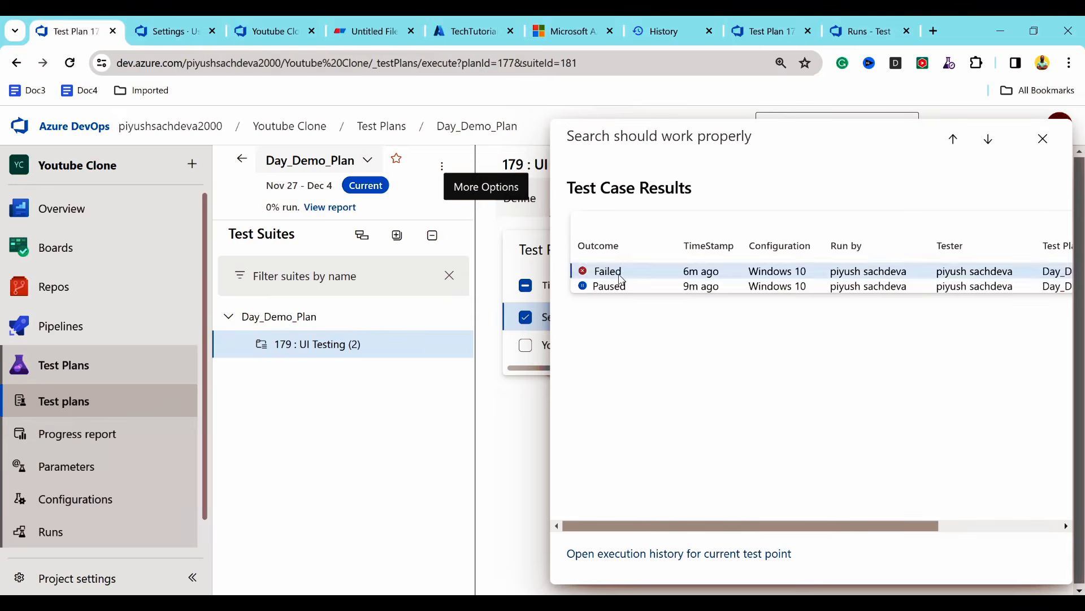
click(622, 279)
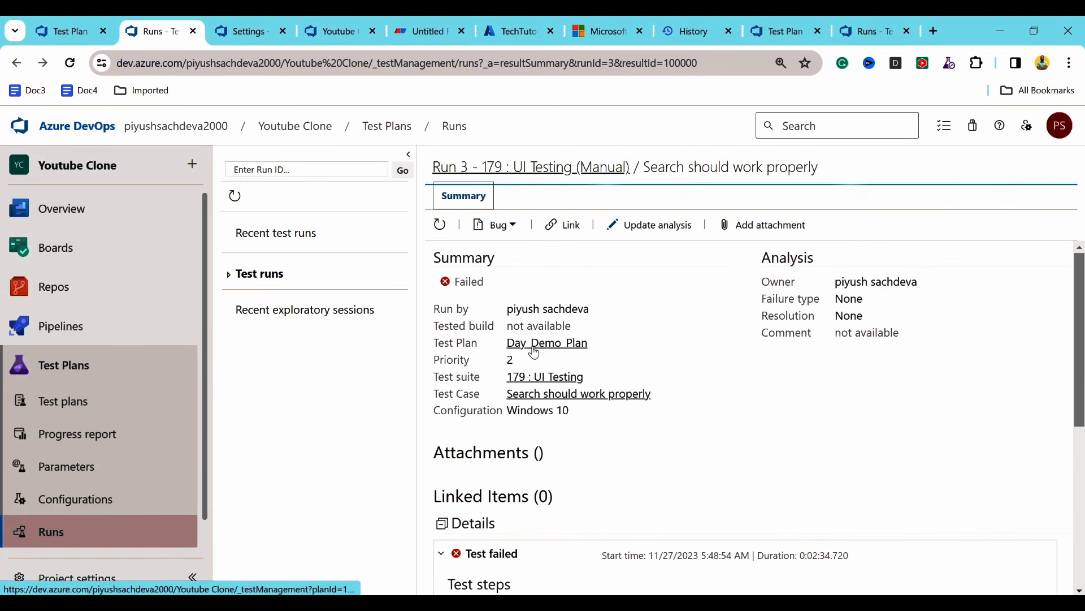
scroll(752, 413, down, 5)
scroll(755, 414, down, 1)
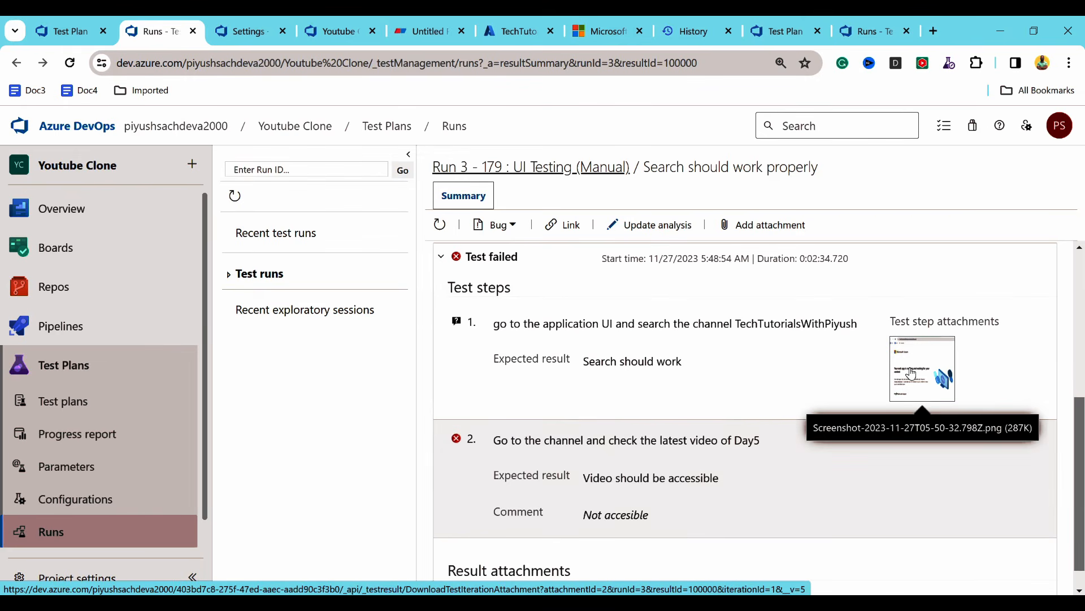
scroll(824, 392, down, 1)
drag(501, 482, 720, 500)
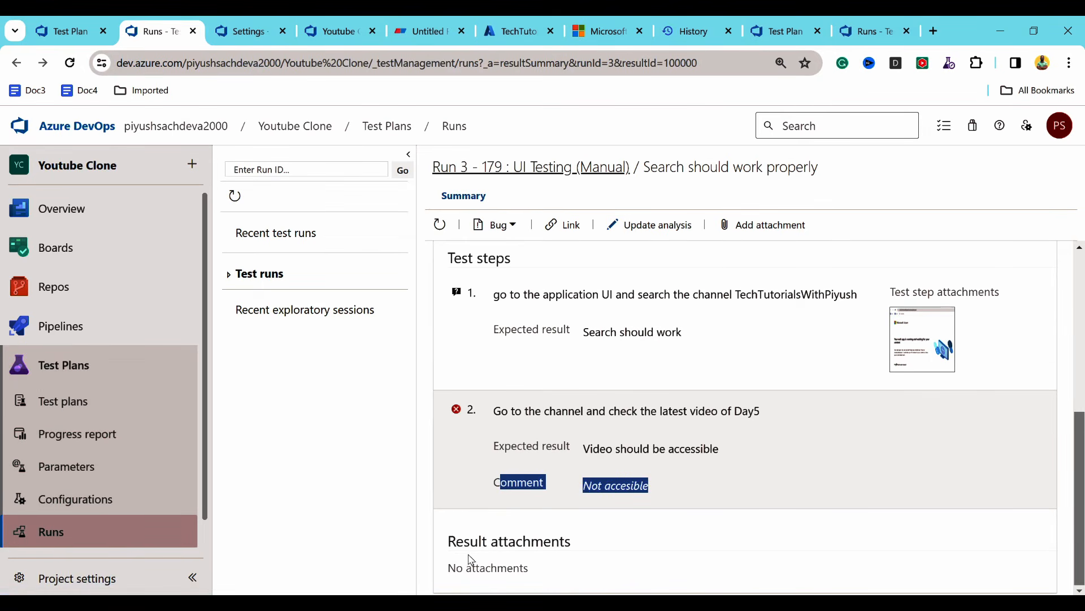
scroll(670, 577, up, 6)
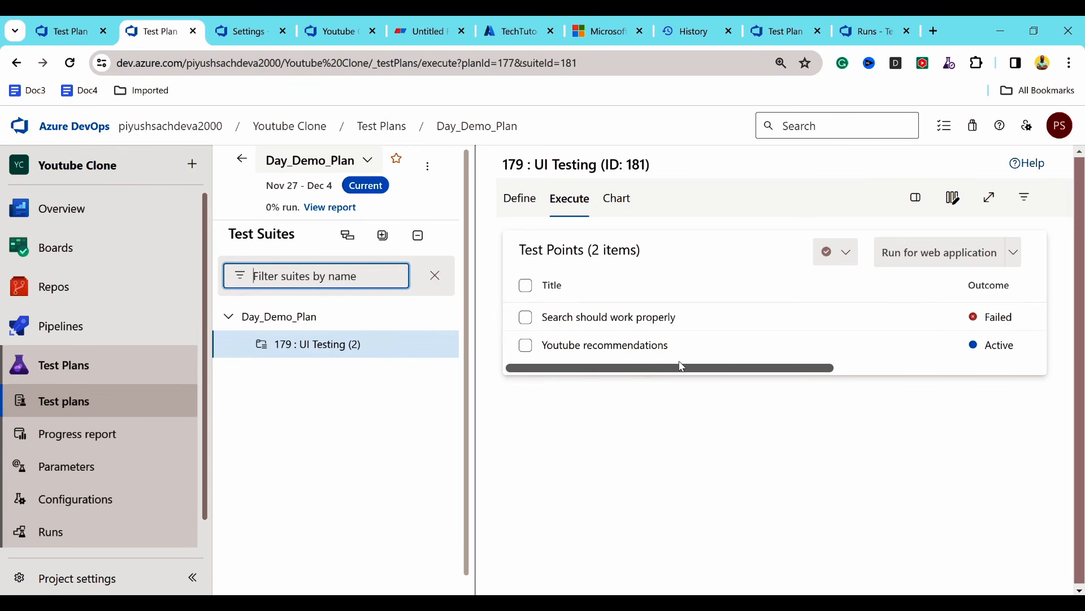
Step: Run only the "Youtube recommendations" test point for web application and widen the test runner window
click(526, 345)
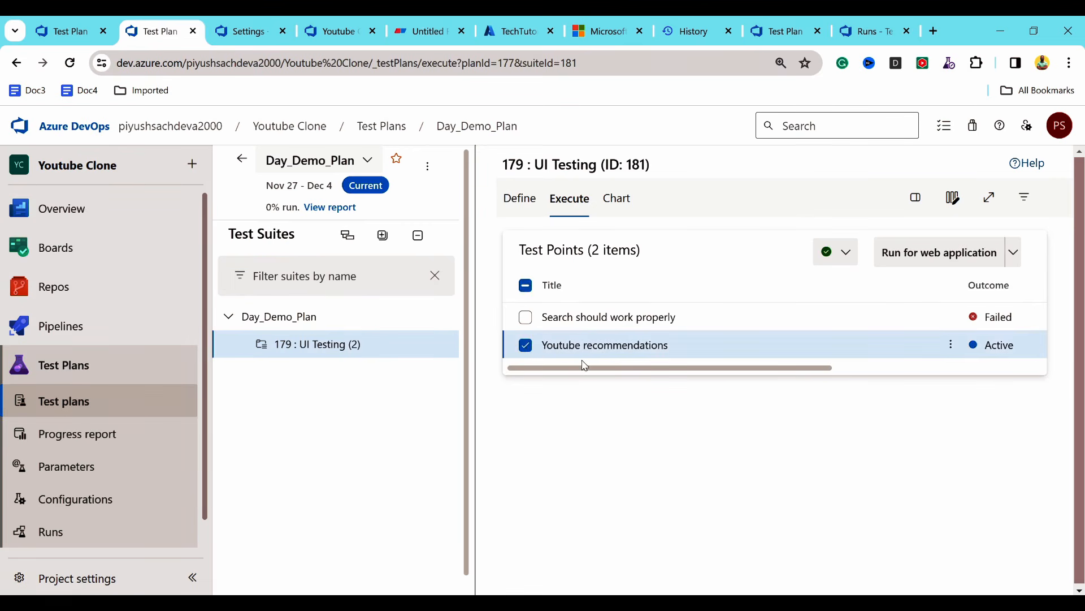
drag(588, 369, 799, 369)
click(951, 258)
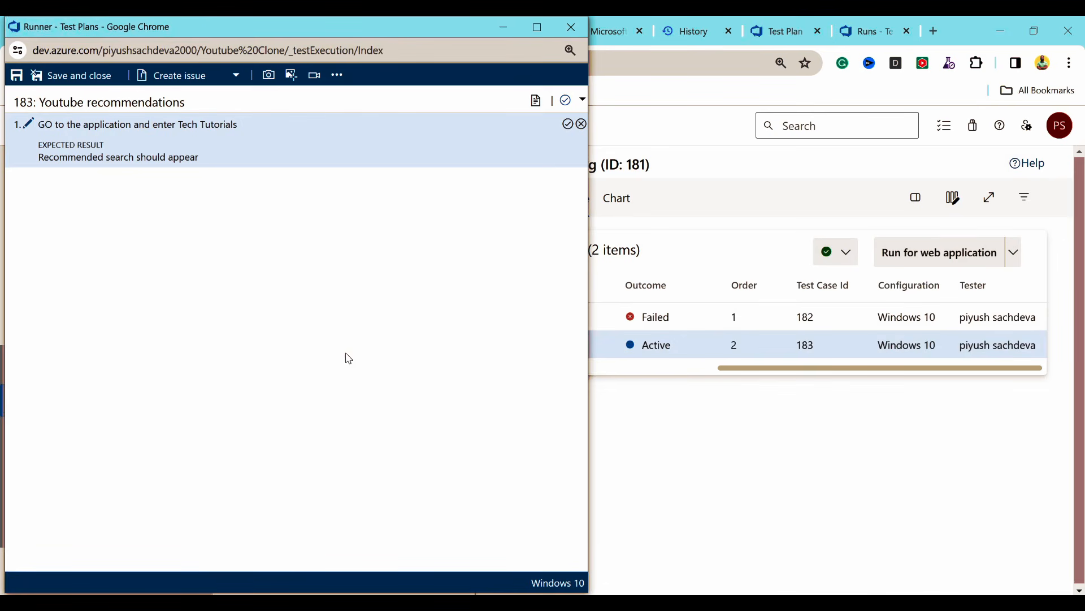
drag(588, 560, 729, 560)
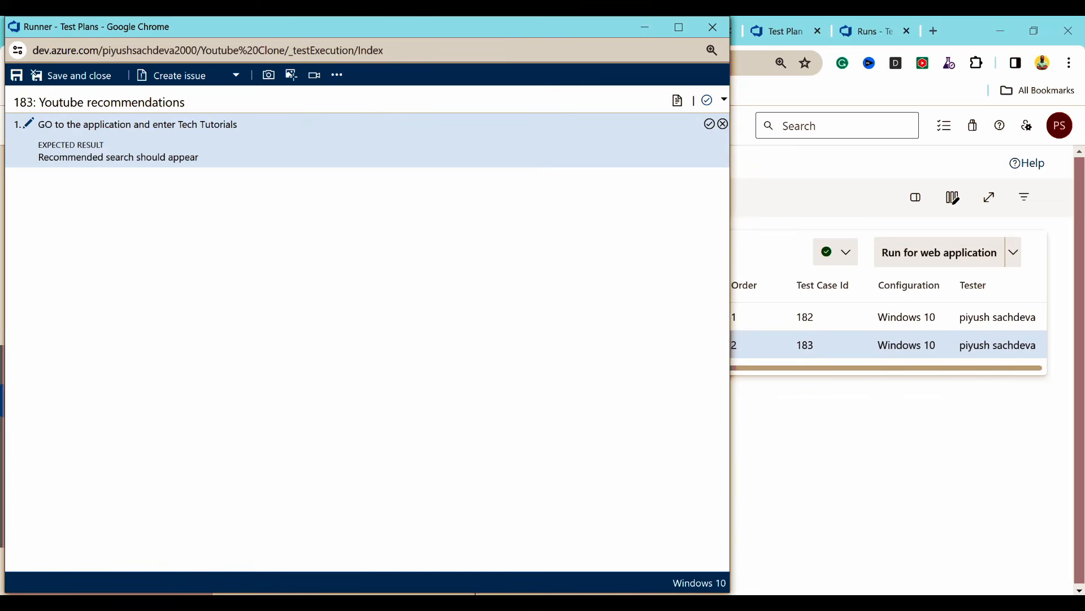
Step: Mark the test step as passed, add the comment "LGTM" to the test case, then save and close the run
click(709, 126)
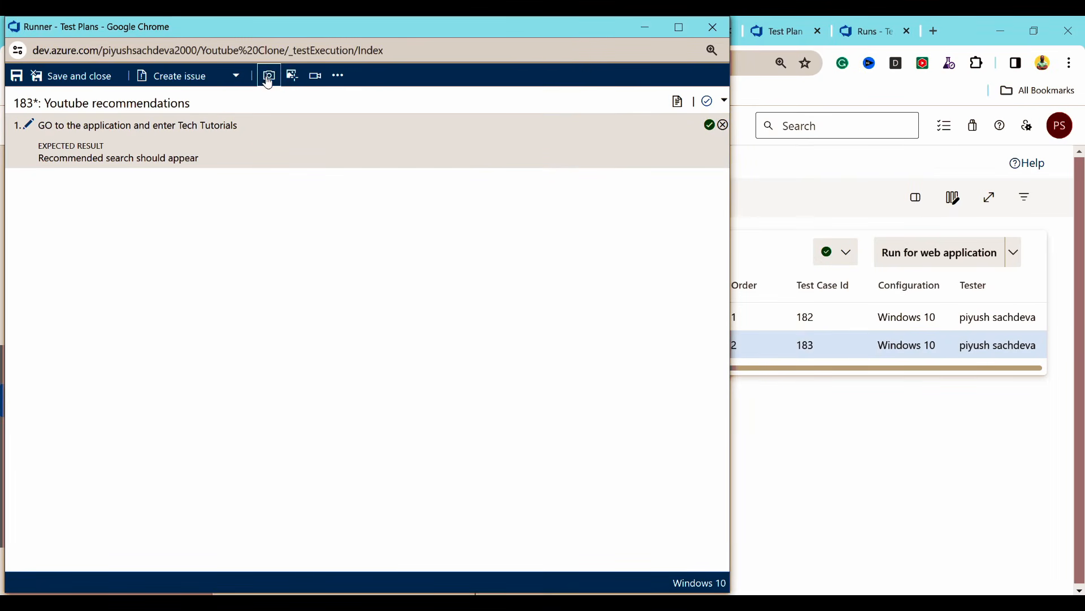
click(338, 76)
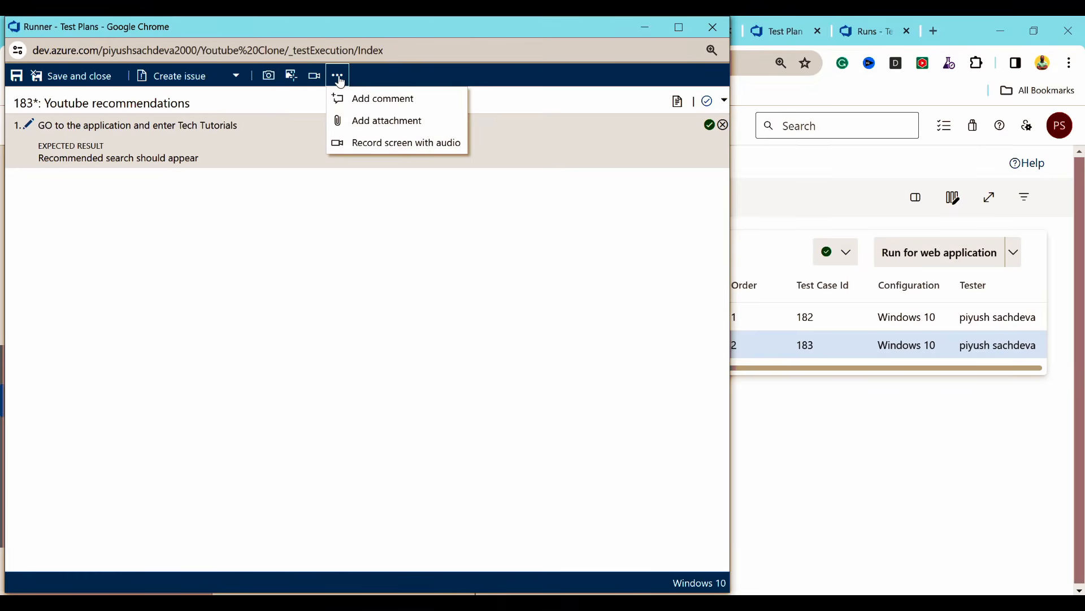
click(373, 96)
text(LGTM)
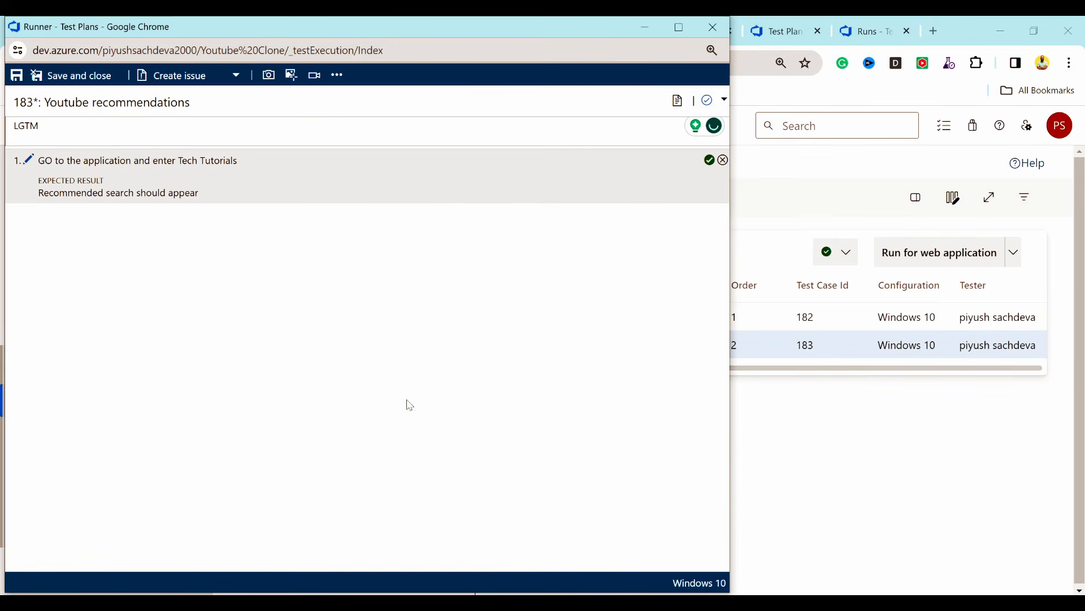
click(79, 80)
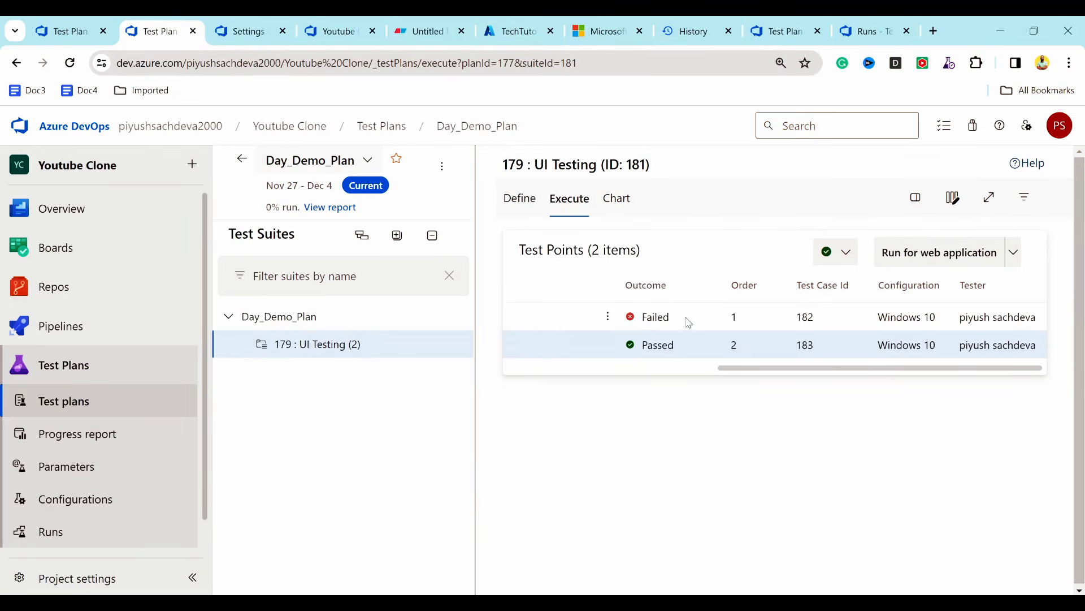
Step: Check the outcomes of both UI Testing test points, then switch to the team's Epics board
mouse_move(752, 364)
mouse_down()
mouse_move(469, 375)
mouse_move(765, 378)
mouse_up()
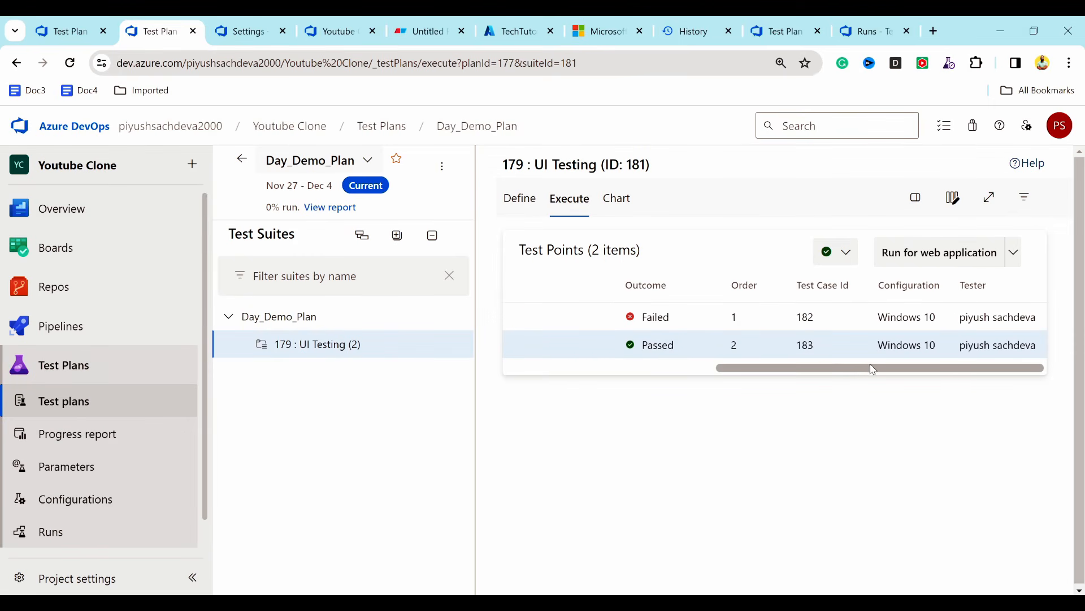
drag(842, 376, 634, 373)
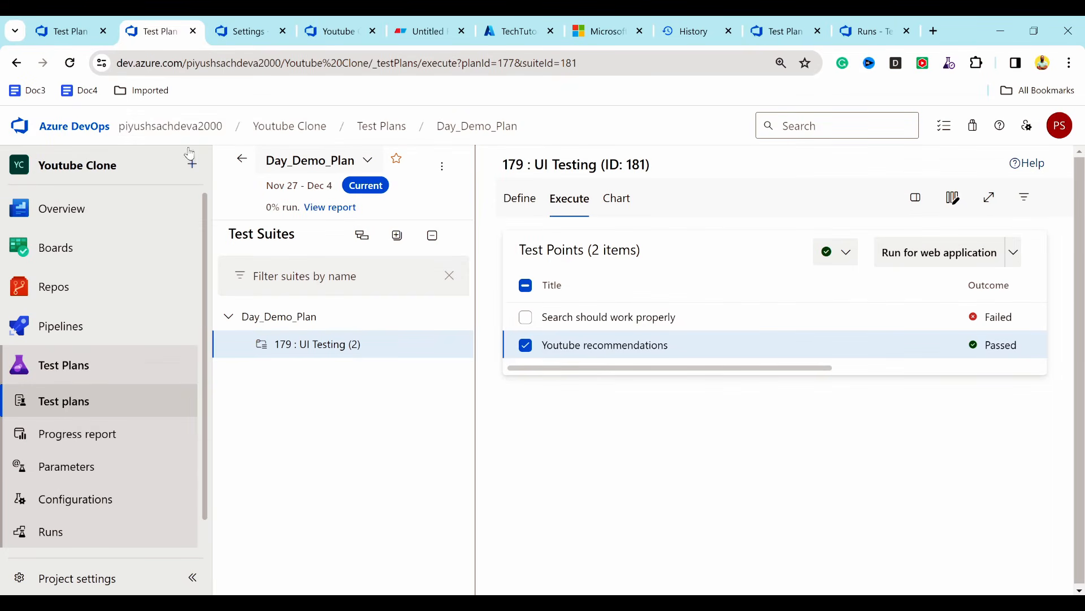
click(344, 32)
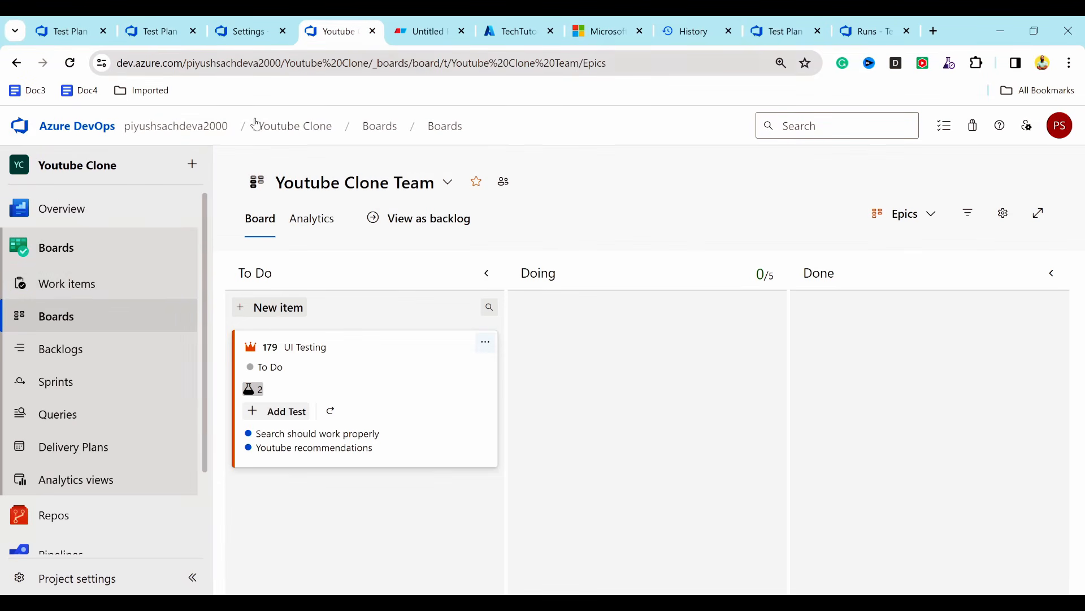
Step: Check the test outcome summary on the UI Testing epic's card, then view the epic's linked test cases and close it
click(174, 121)
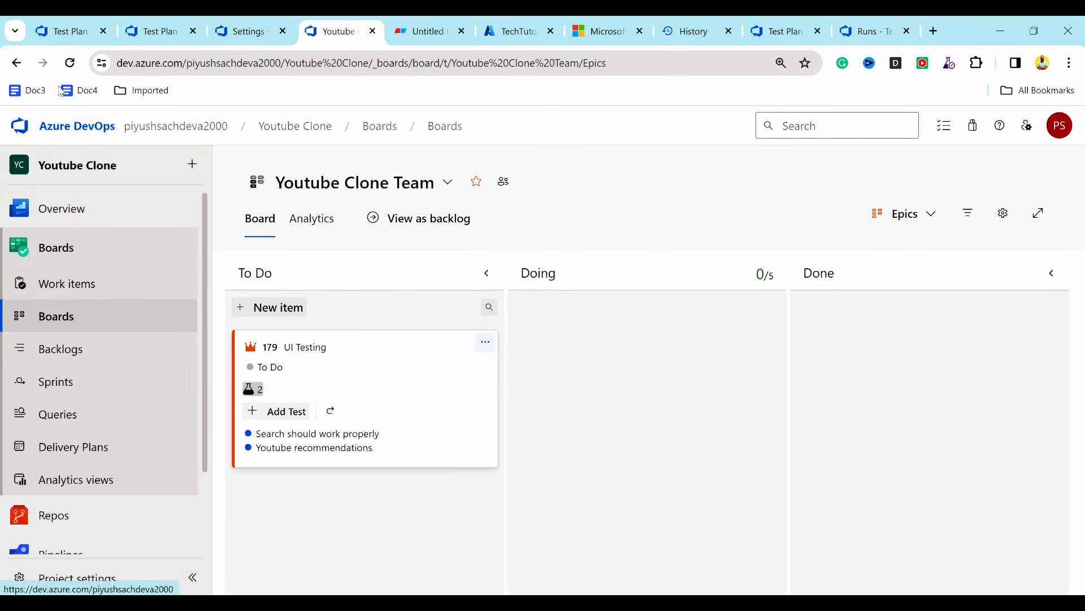
click(367, 131)
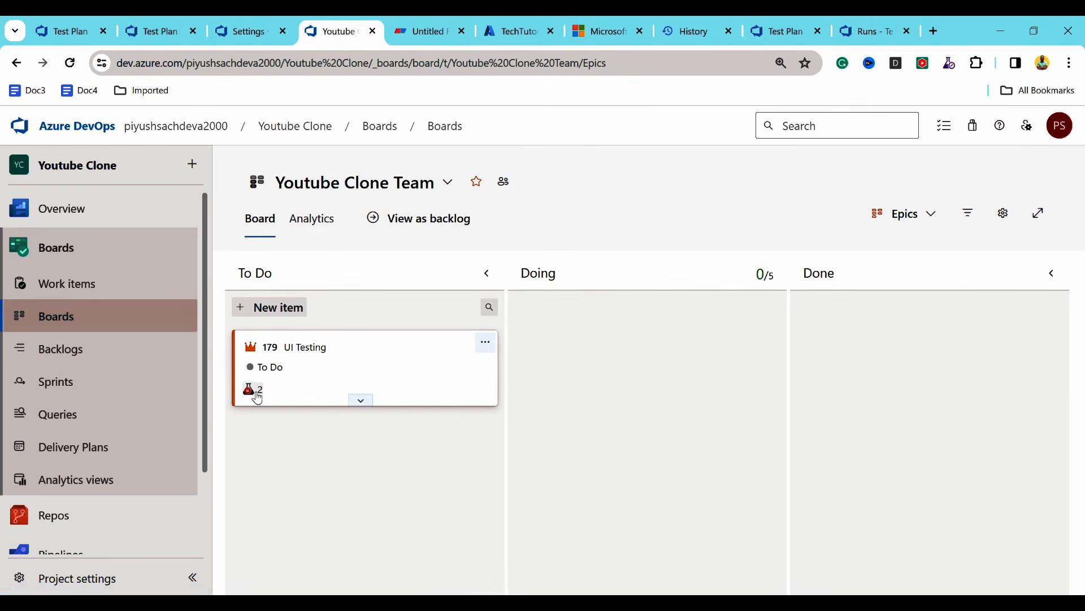
mouse_move(252, 390)
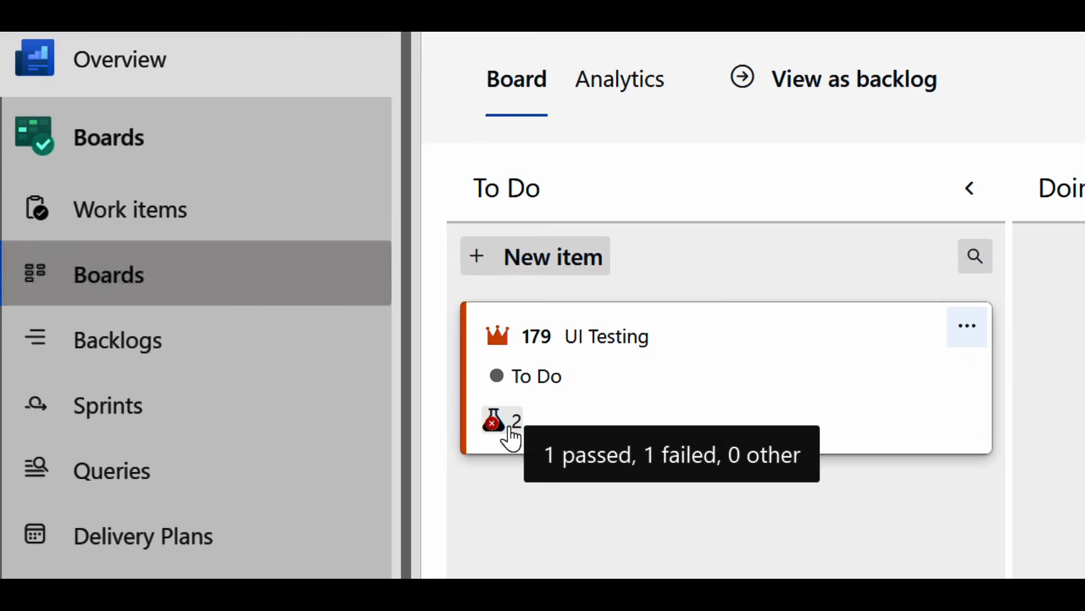
click(509, 430)
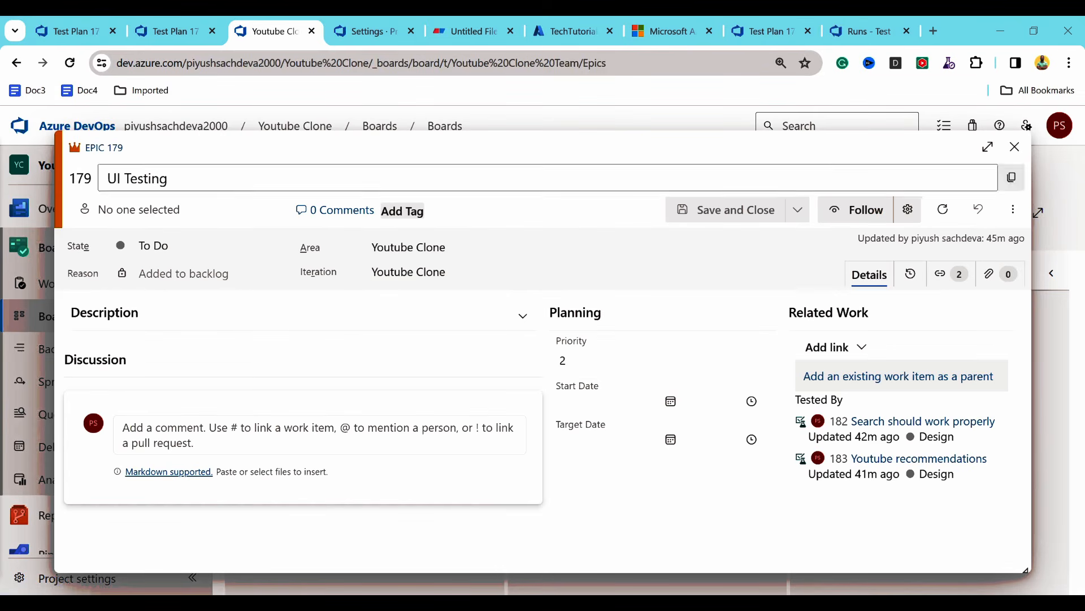
click(1015, 146)
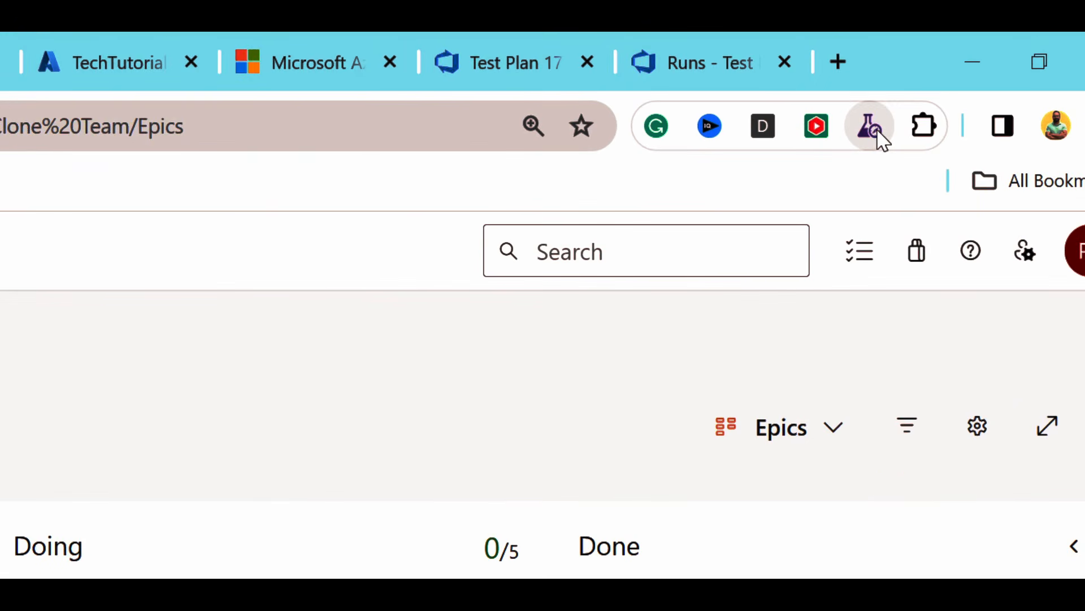
Step: Start a Test & Feedback session exploring the UI Testing epic and show its session timeline
right_click(878, 136)
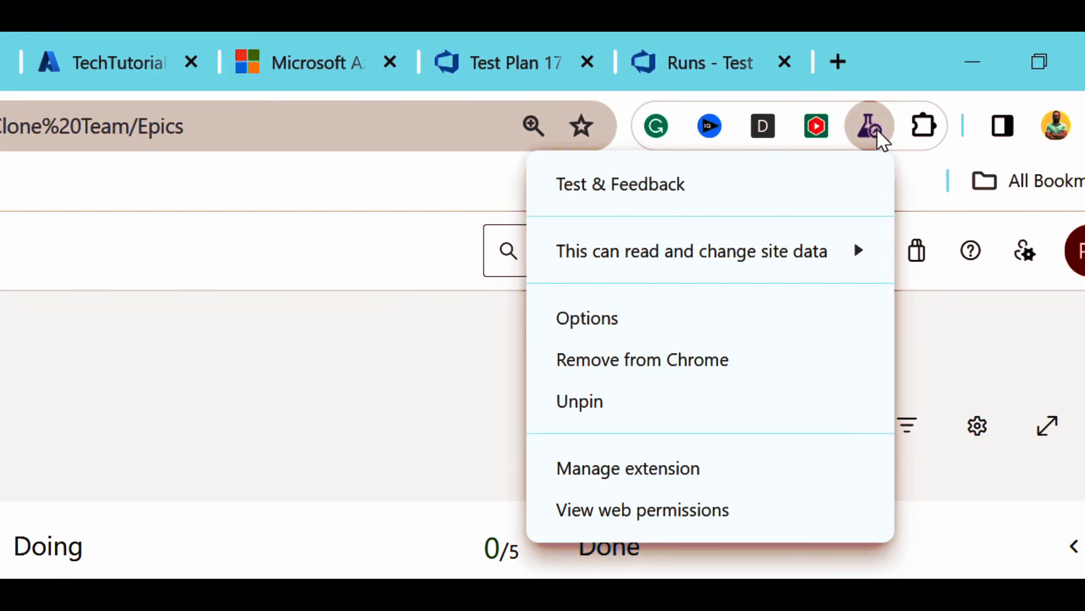
click(880, 138)
click(879, 138)
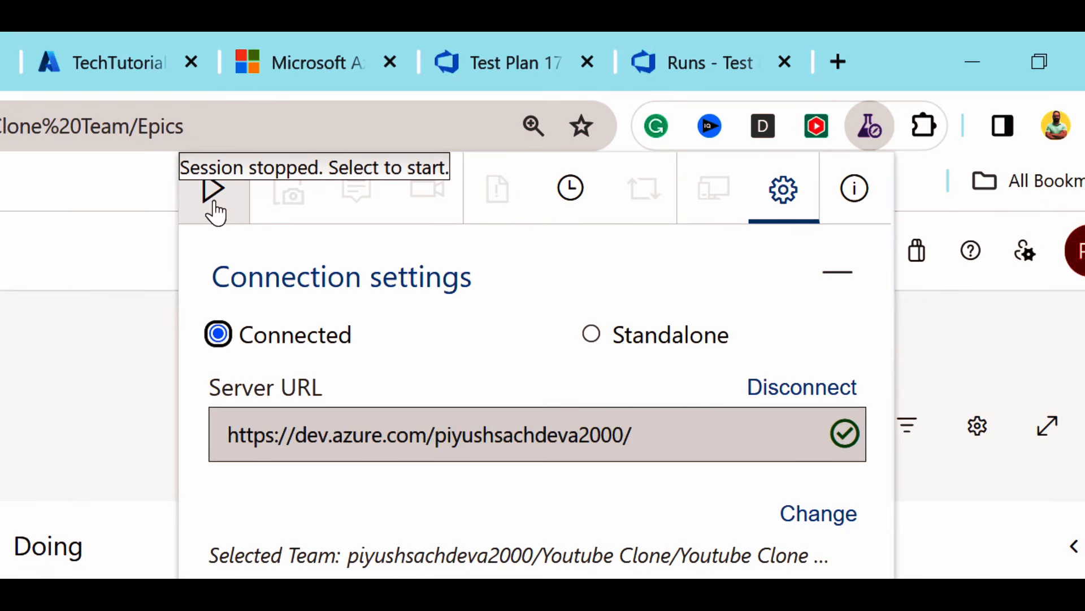
click(214, 212)
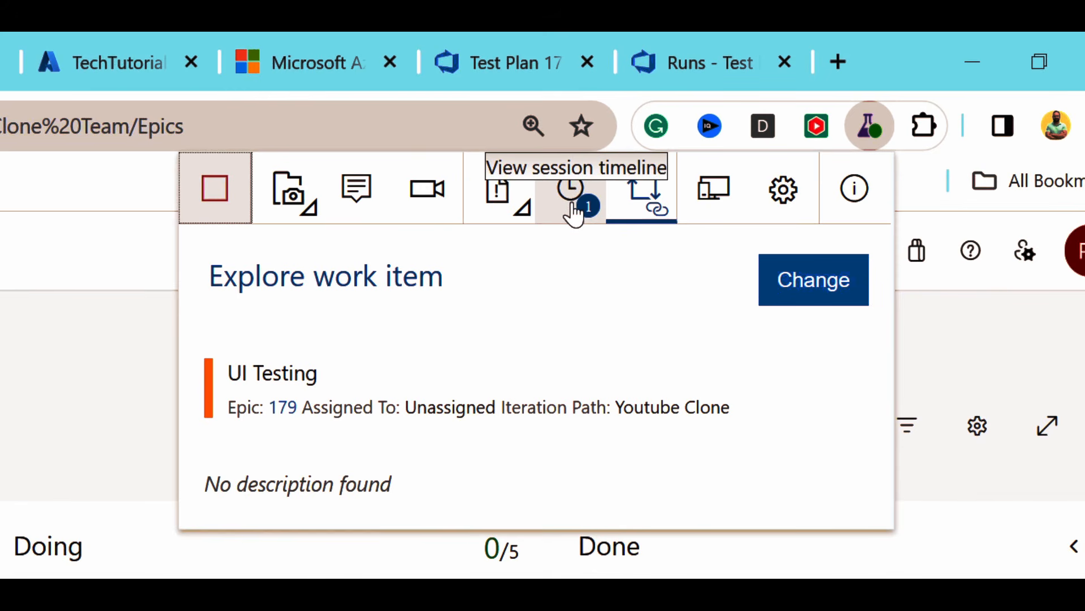
click(571, 192)
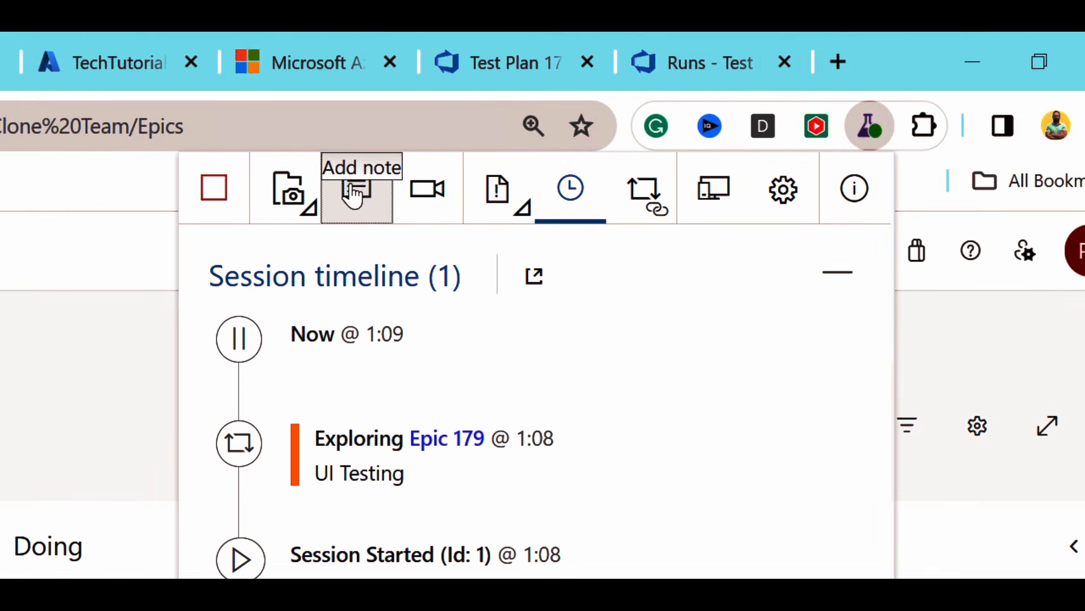
Step: Add the note "looks okay for now" to the exploratory session while on the Runs page, and save it
click(356, 88)
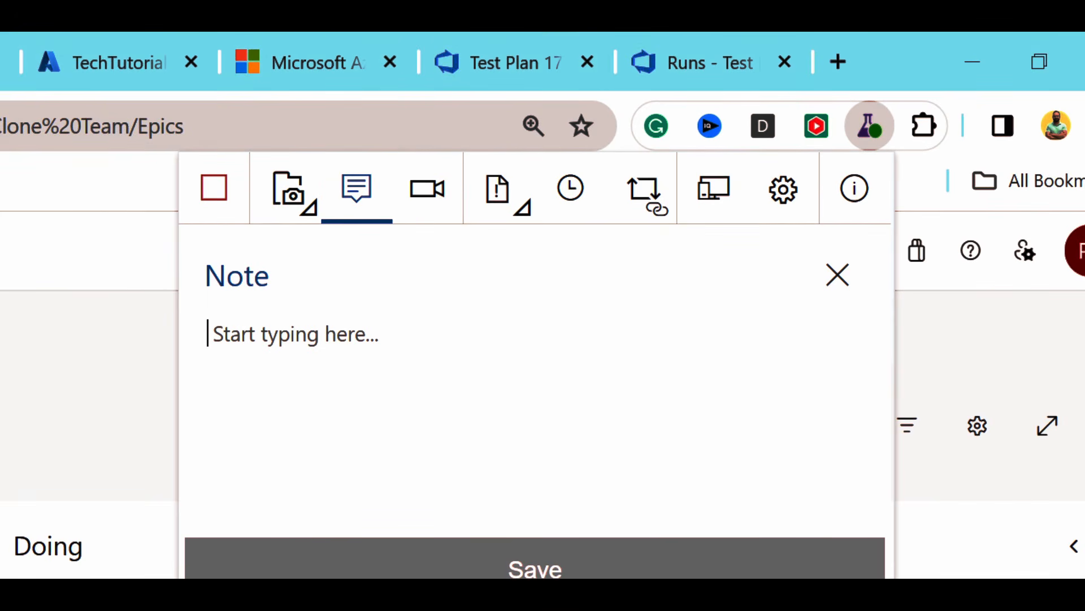
click(300, 63)
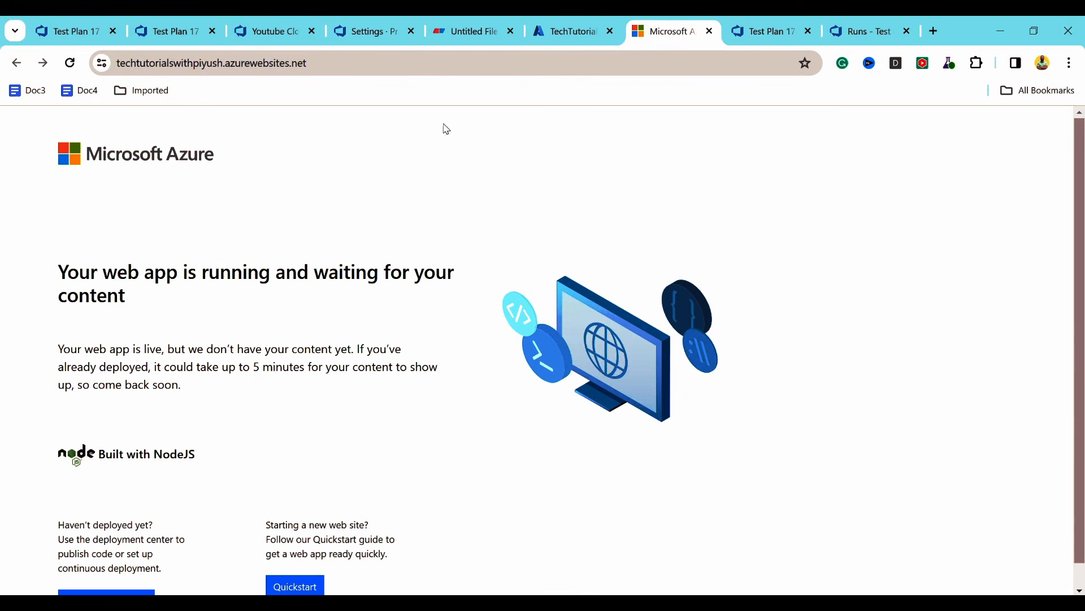
click(870, 26)
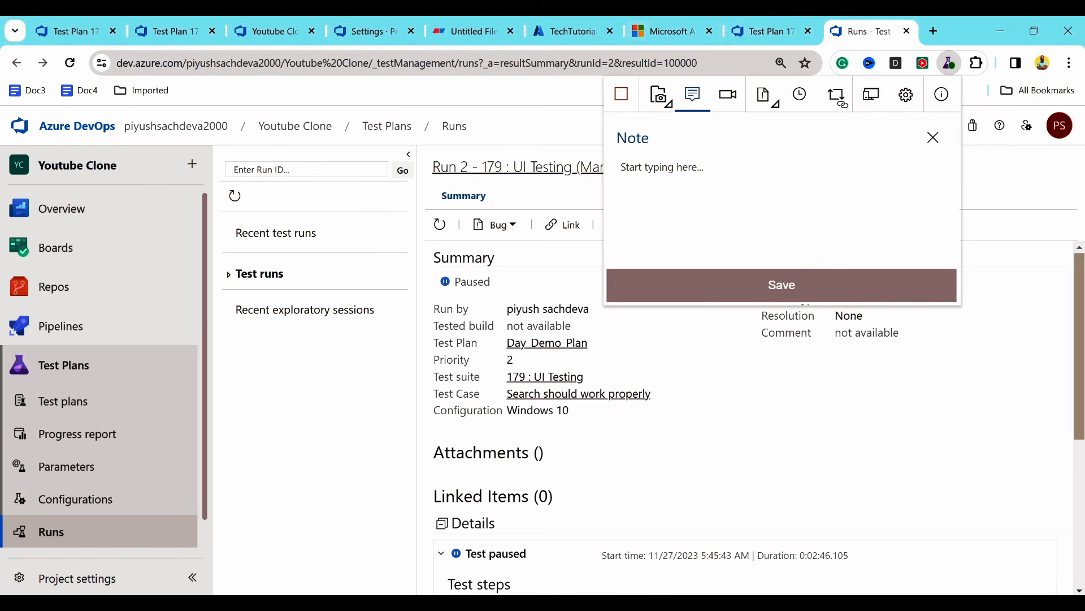
text(Idoks okay for now)
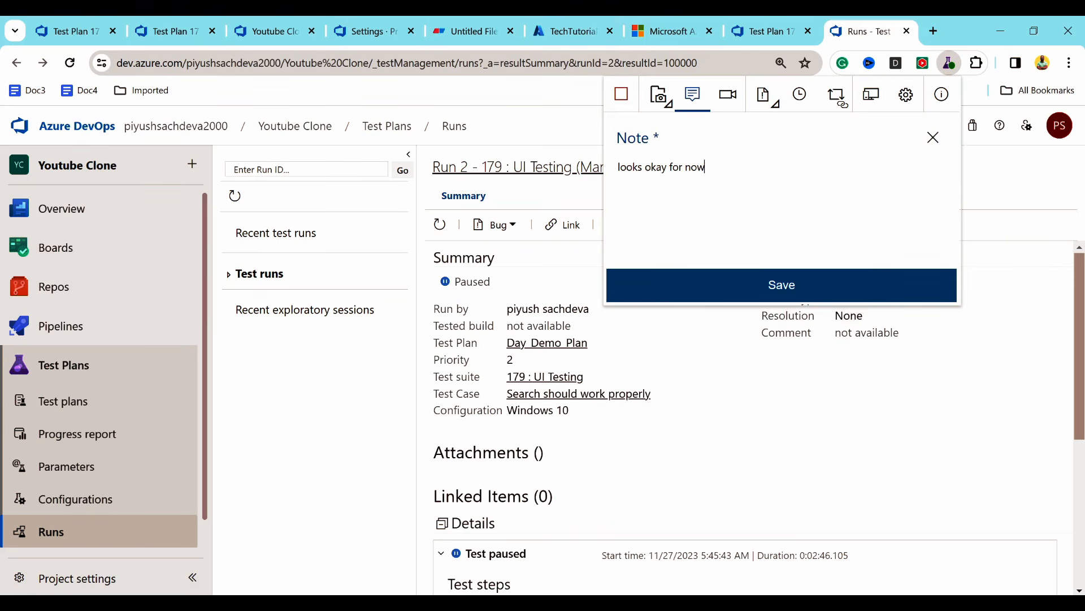
click(761, 284)
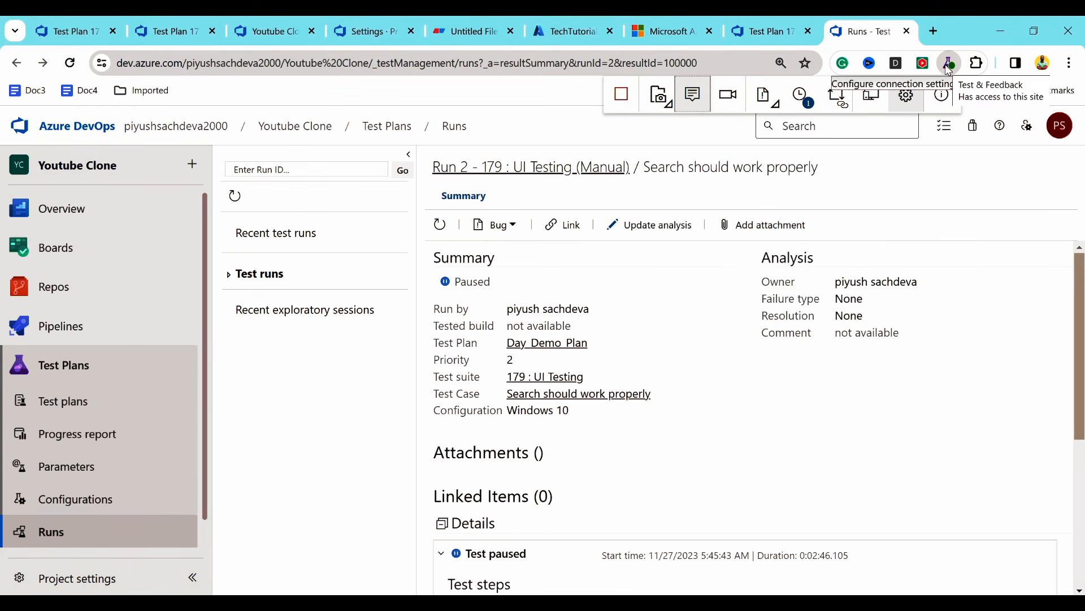
Step: Record all of Screen 1 with audio in the feedback session, allowing microphone access, and stop the recording
click(728, 95)
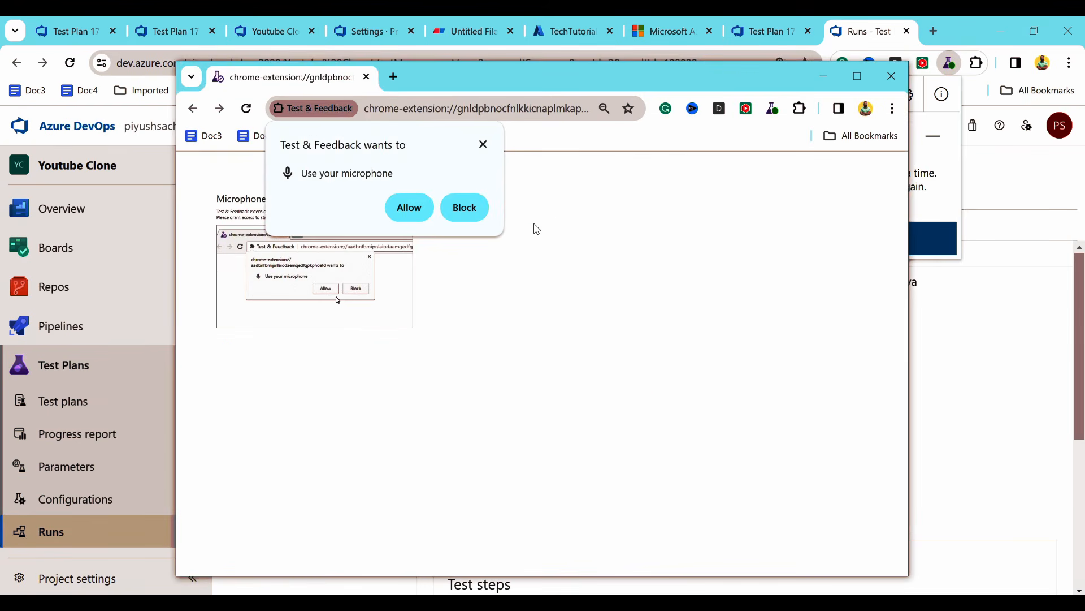
click(409, 207)
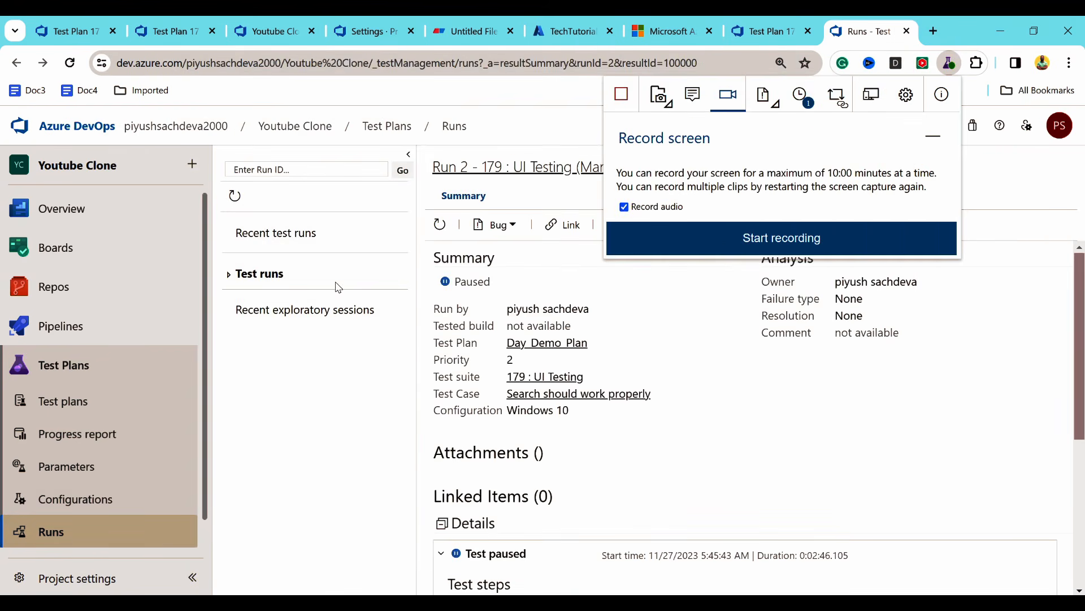
click(717, 245)
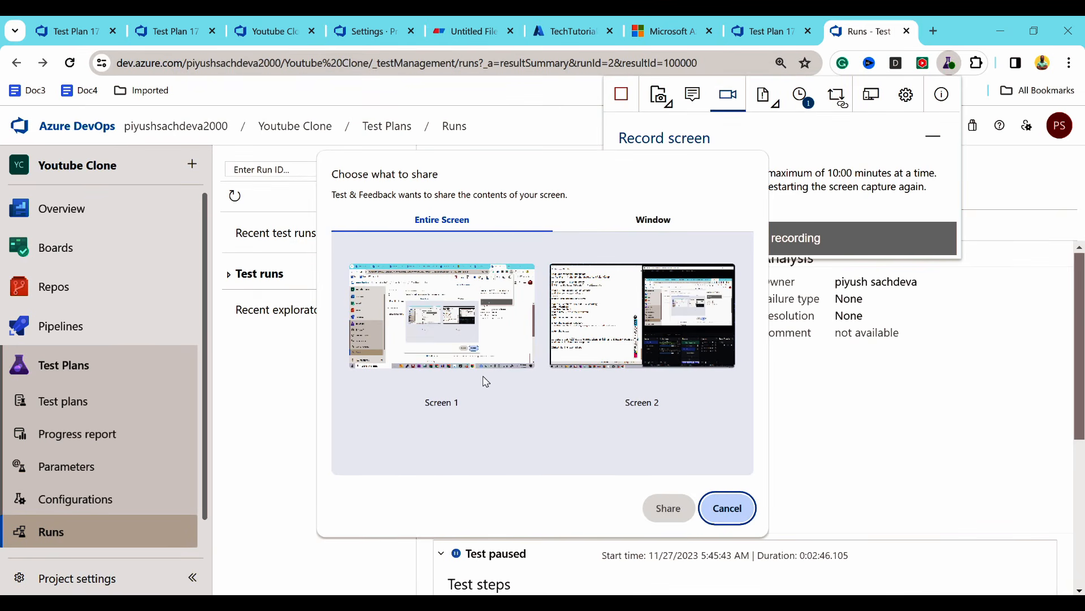
click(442, 317)
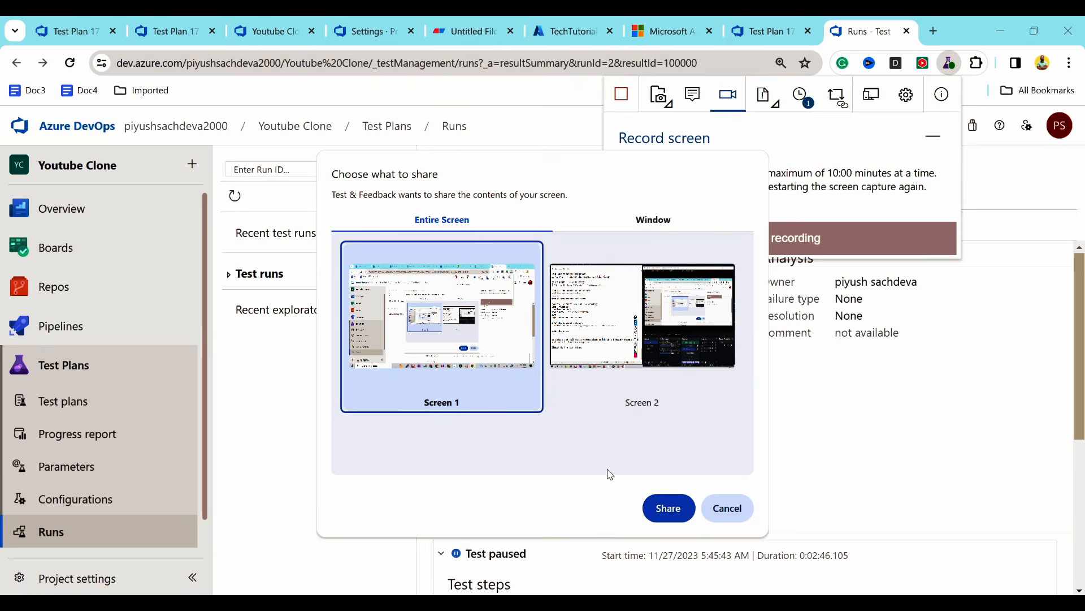
click(667, 508)
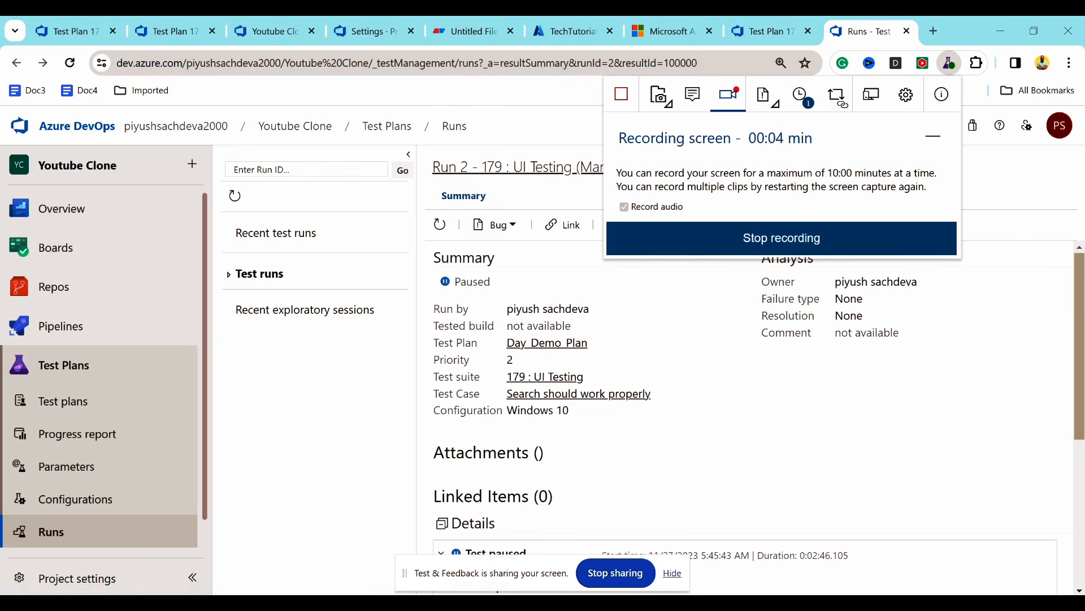
click(758, 242)
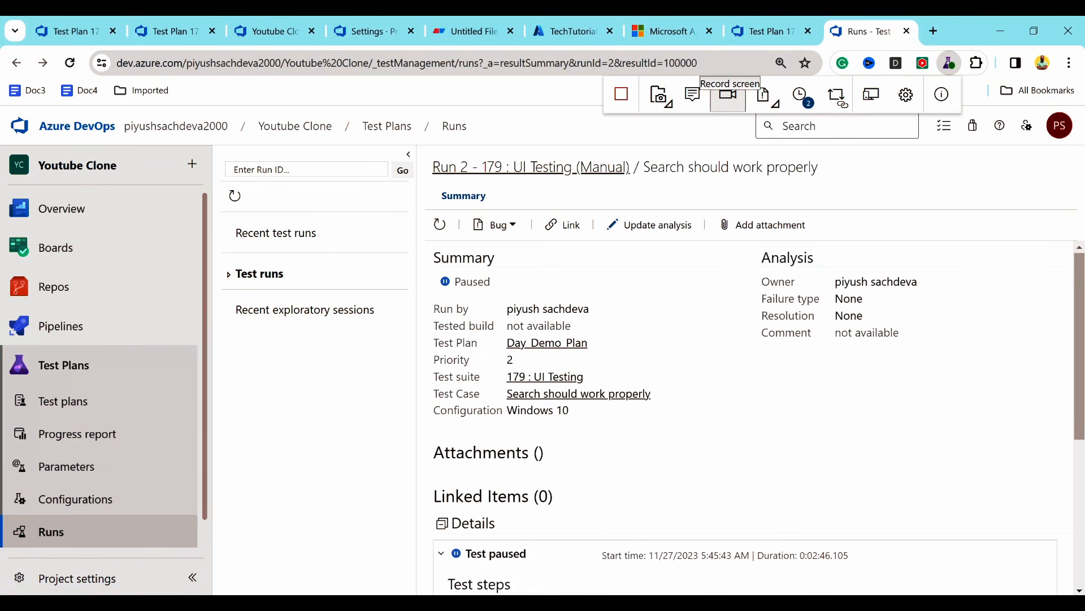
Step: Review the screen recording, note and explored epic in the session timeline, then stop the session
click(803, 101)
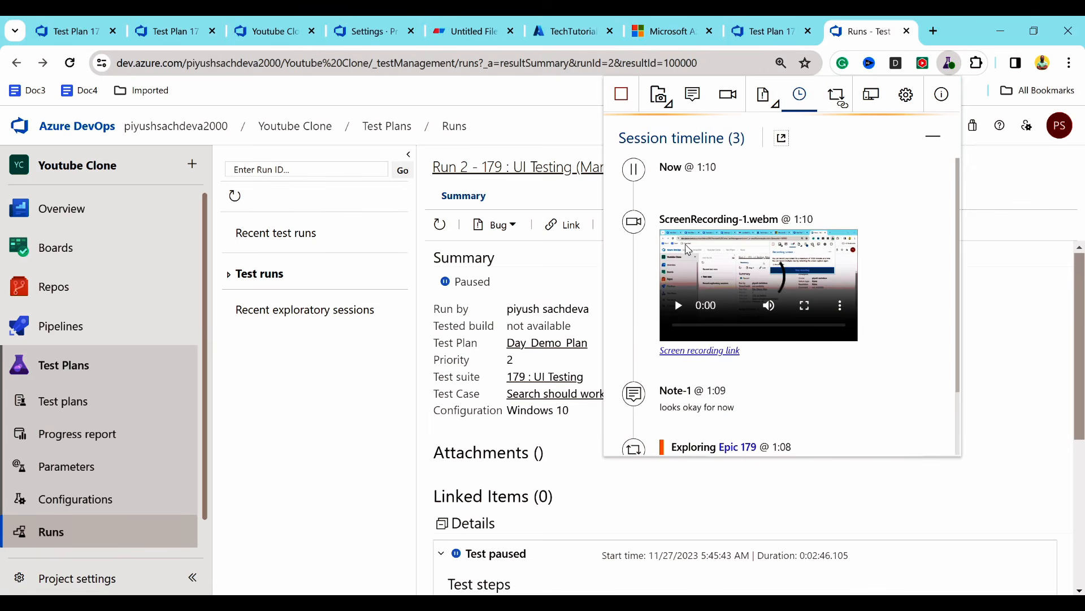
scroll(748, 198, down, 3)
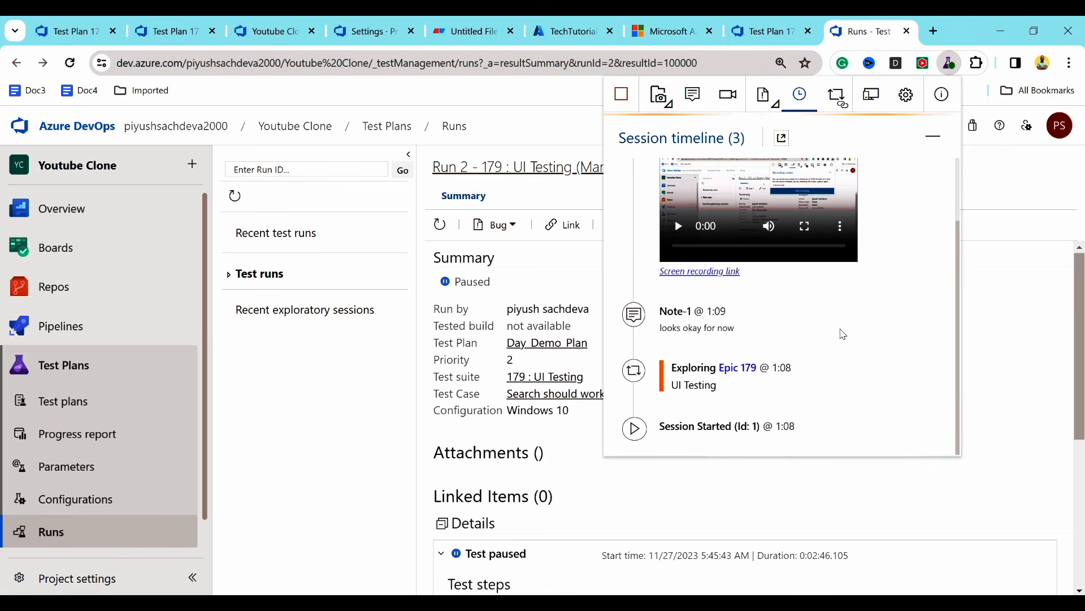
scroll(806, 326, up, 1)
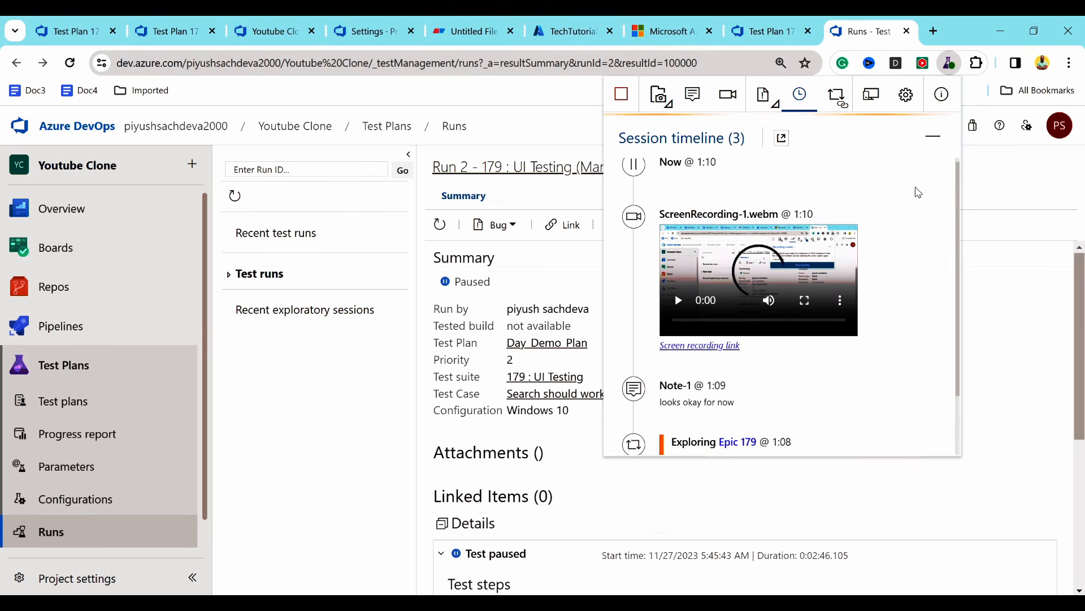
scroll(897, 249, down, 1)
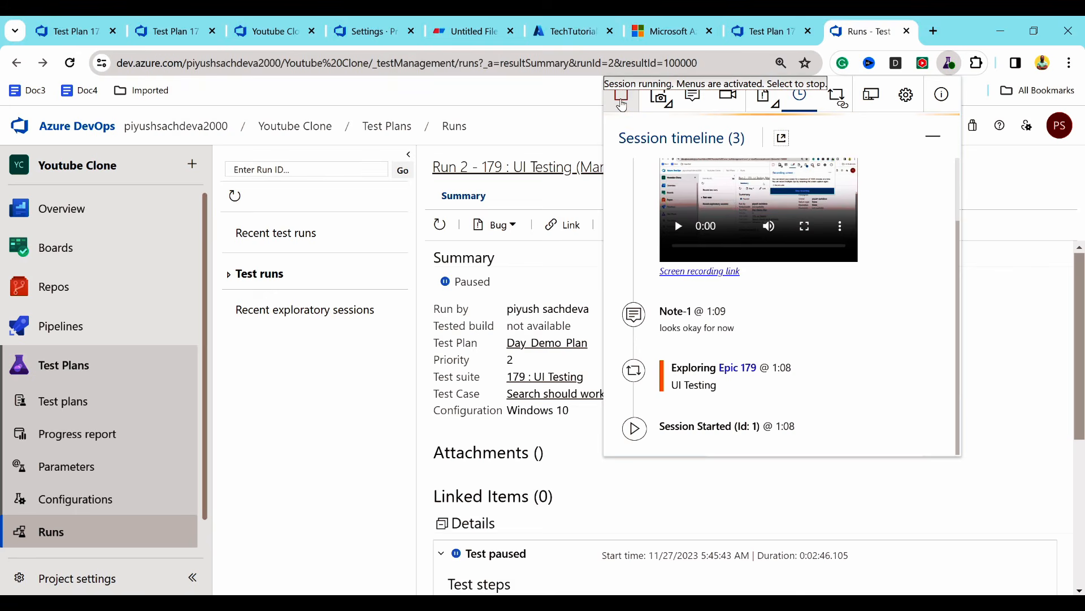
Step: Return to the Youtube Clone project from the organization home and view the recent test runs in Test Plans
click(72, 130)
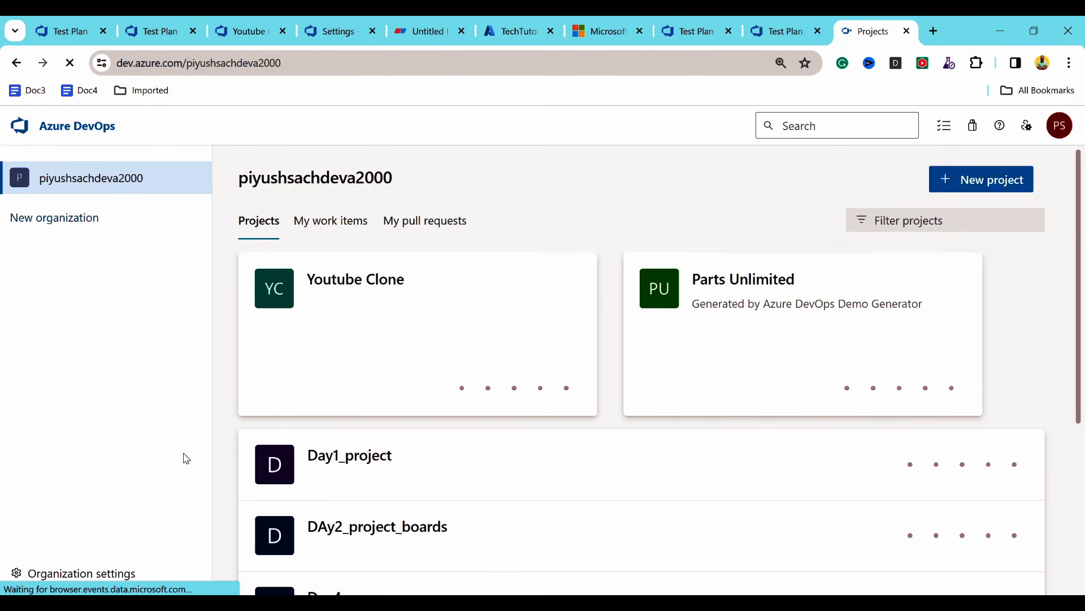
click(377, 283)
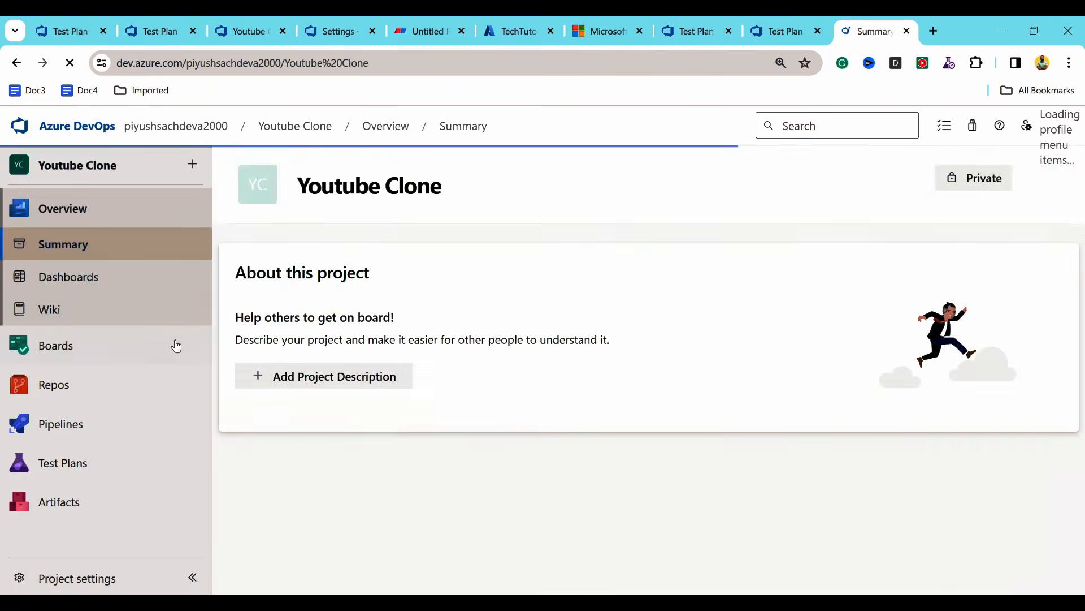
mouse_move(176, 345)
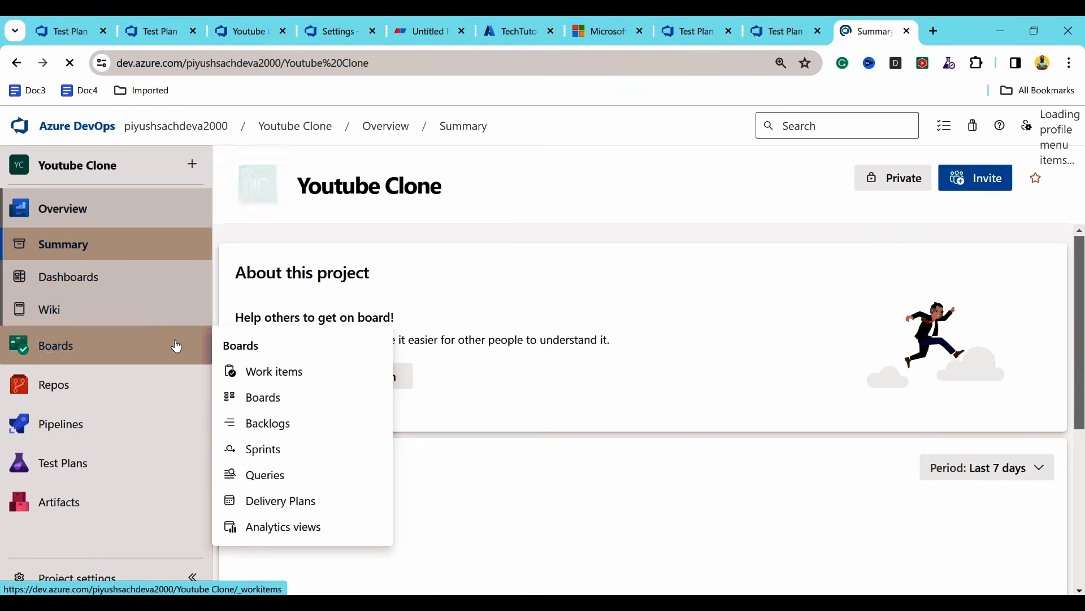
click(68, 462)
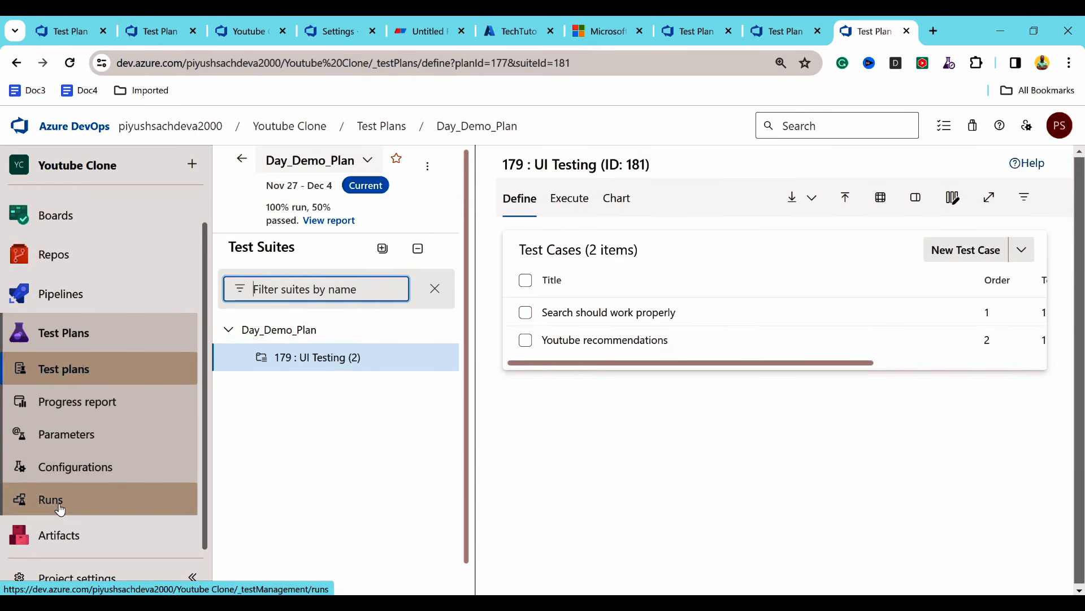
click(60, 509)
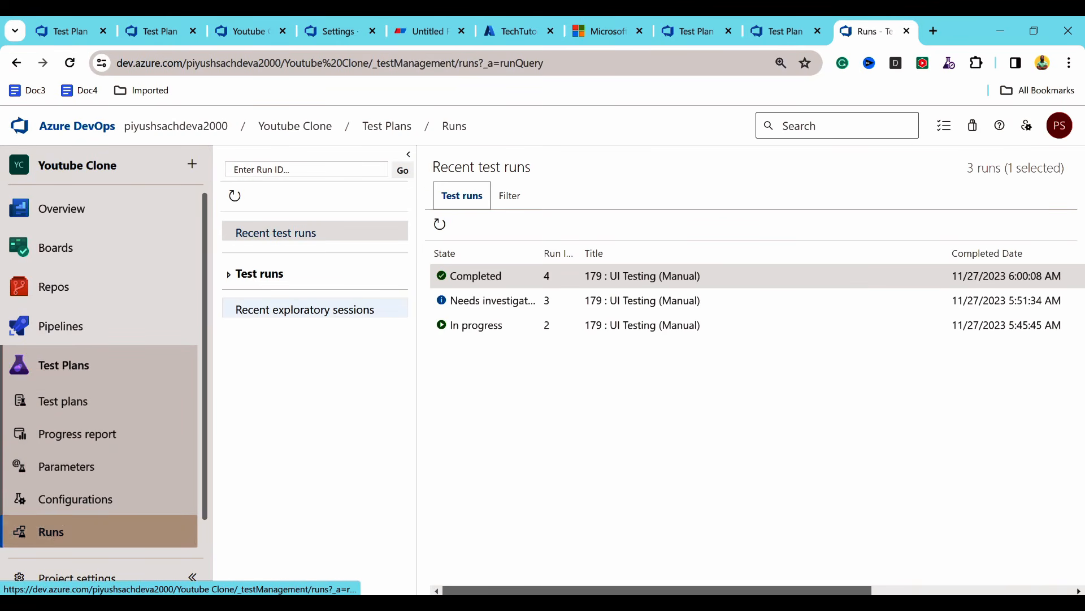
Step: Expand the Test runs folder, then examine the recent exploratory sessions and the explored work item's details
click(229, 276)
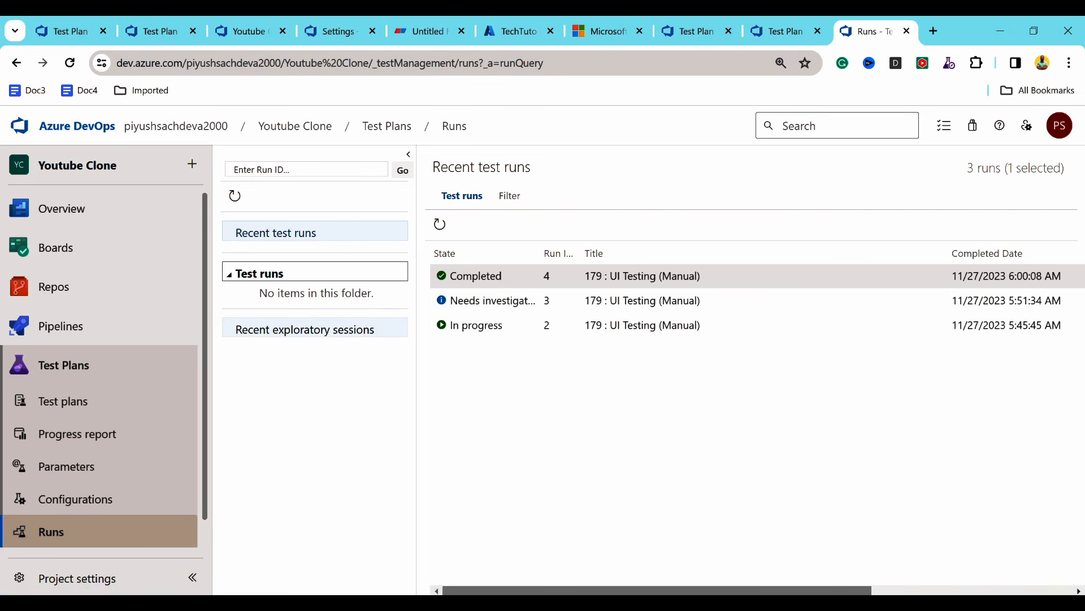
double_click(303, 329)
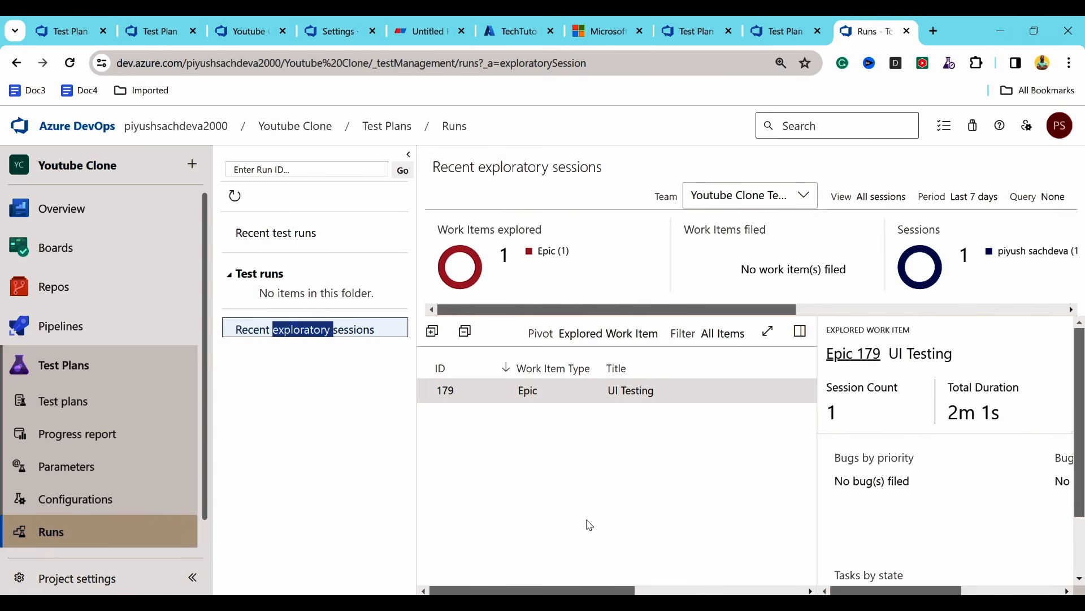
drag(598, 588, 824, 590)
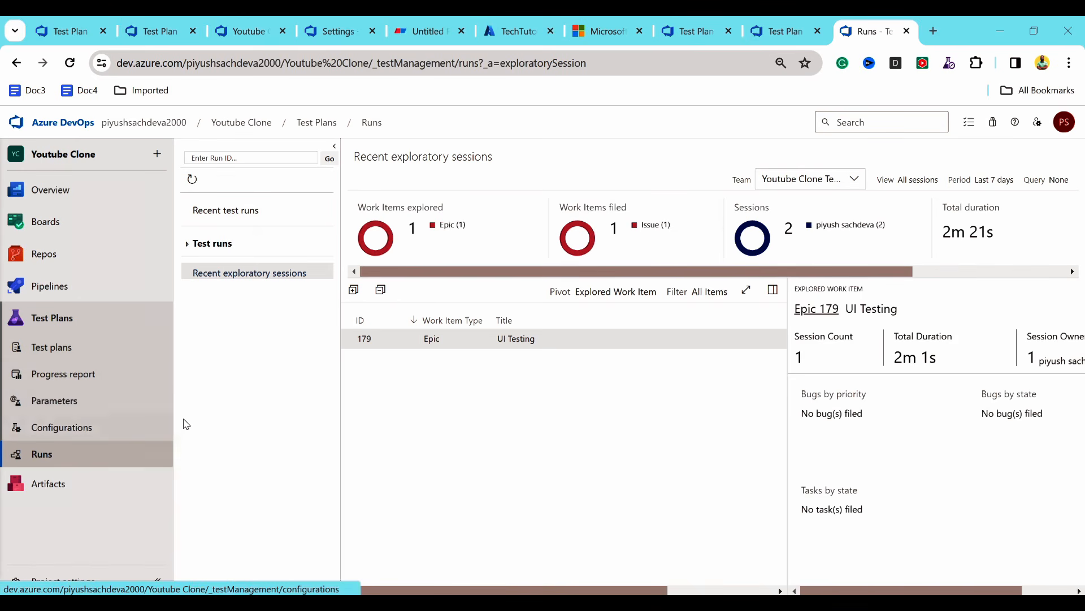
key(ctrl+plus)
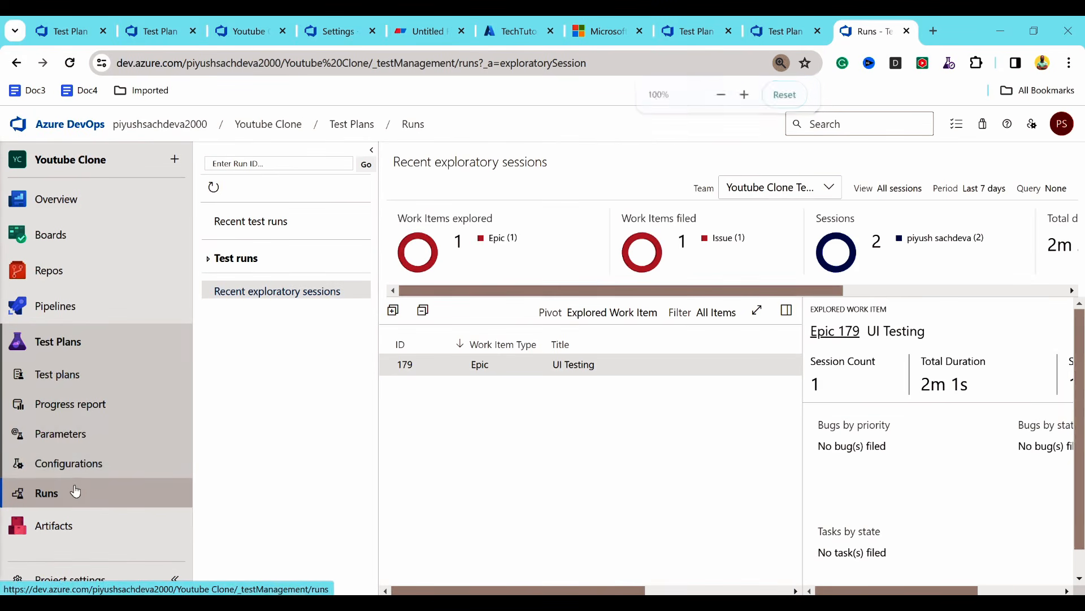
Step: Examine the summary, outcome trend and per-plan details of Day_Demo_Plan in the test progress report
click(57, 411)
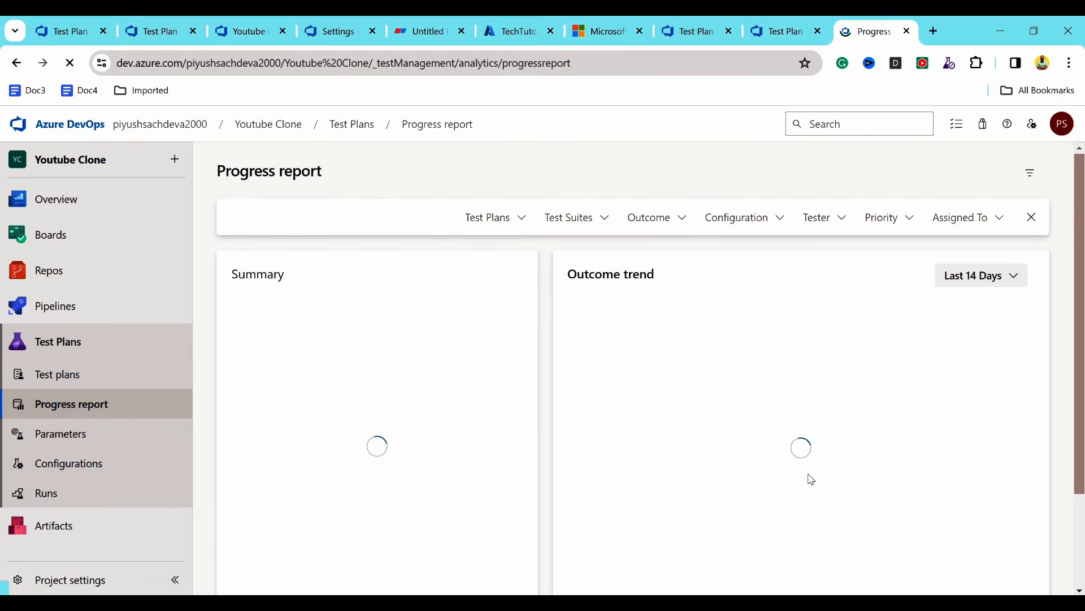
key(ctrl+minus)
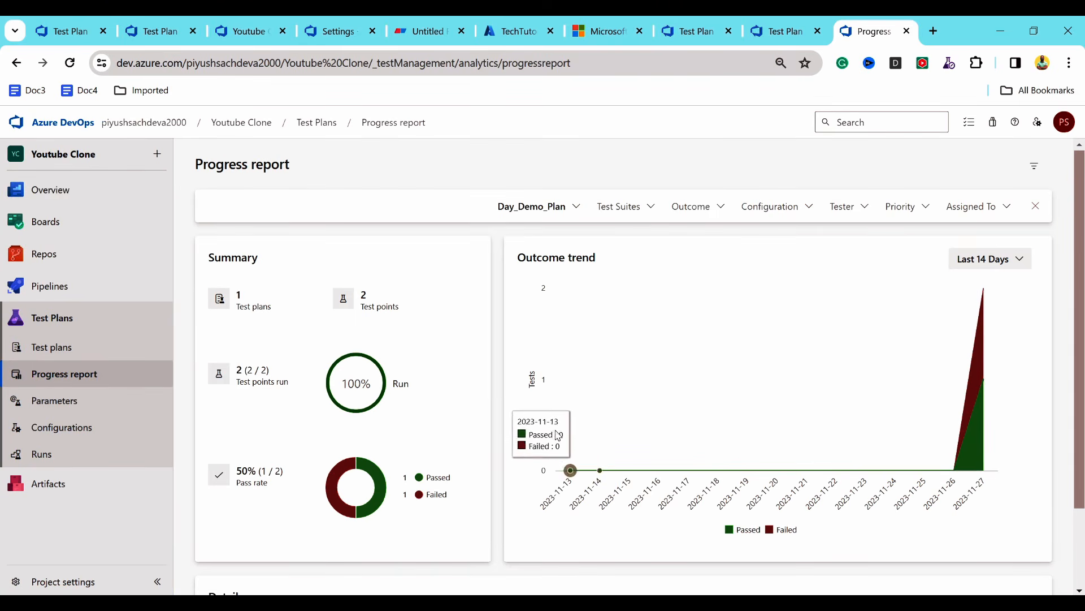
scroll(303, 318, down, 2)
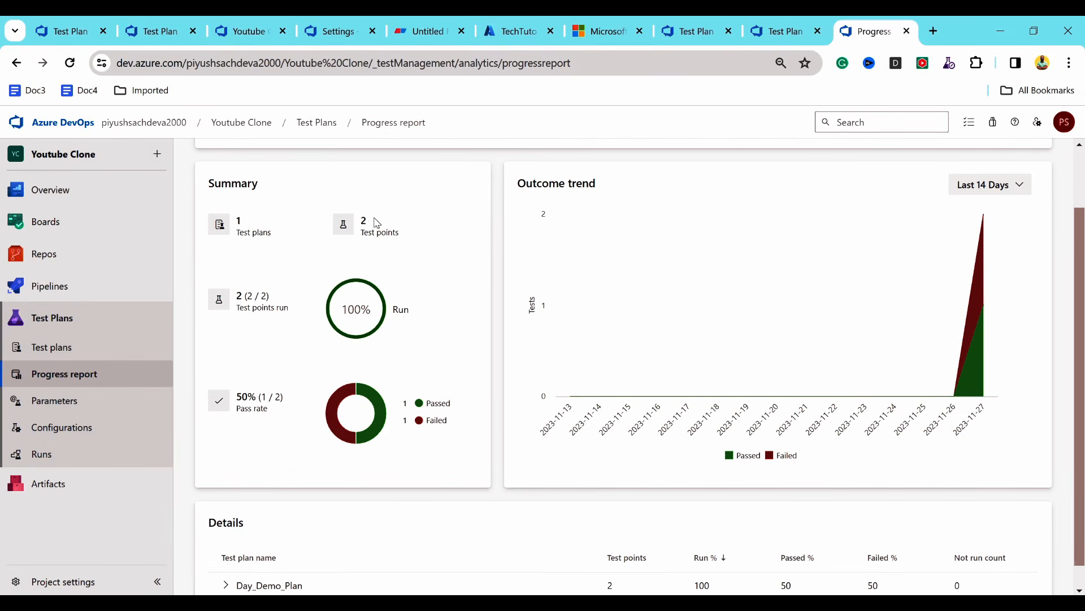
scroll(415, 302, down, 1)
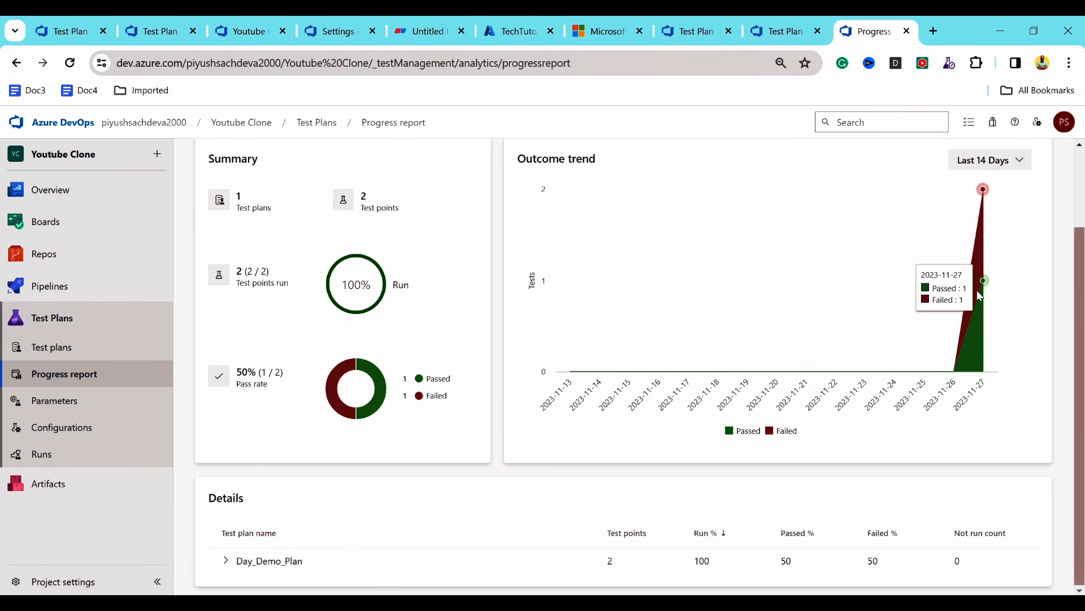
click(225, 561)
scroll(425, 497, down, 1)
click(236, 560)
scroll(667, 506, up, 3)
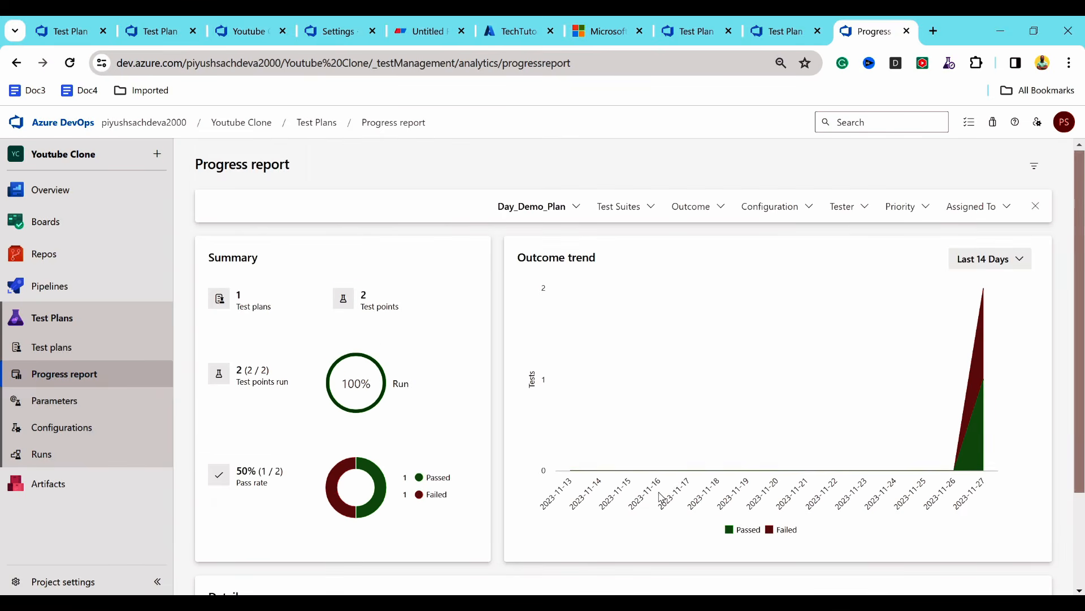